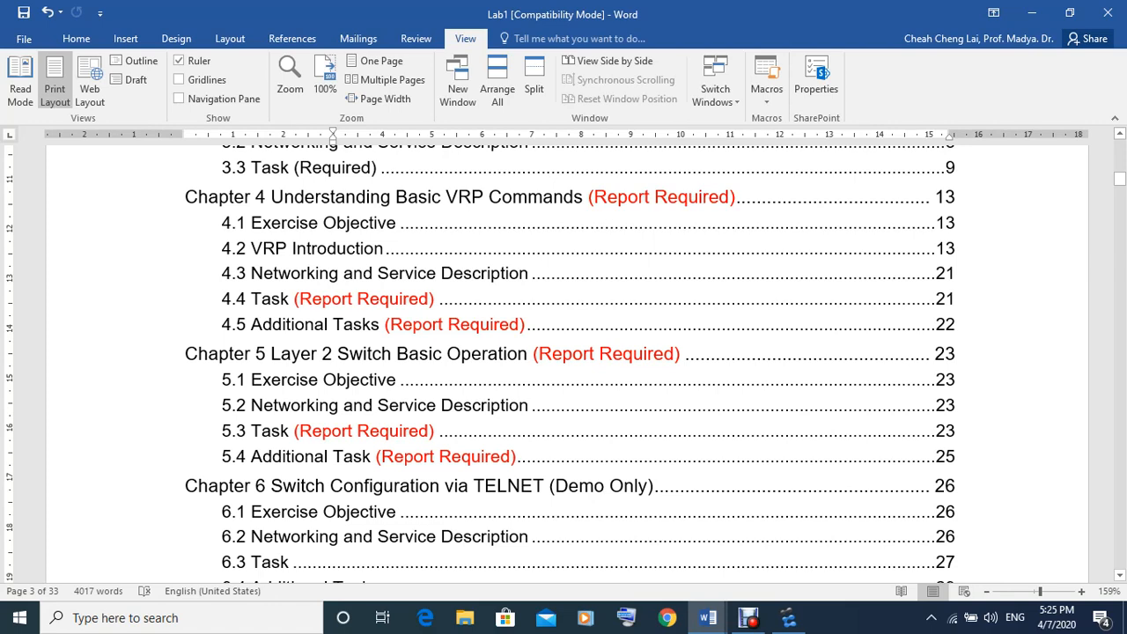
# - Switch to eNSP, decline the software update, maximize the window and create a new blank topology
pyautogui.click(788, 617)
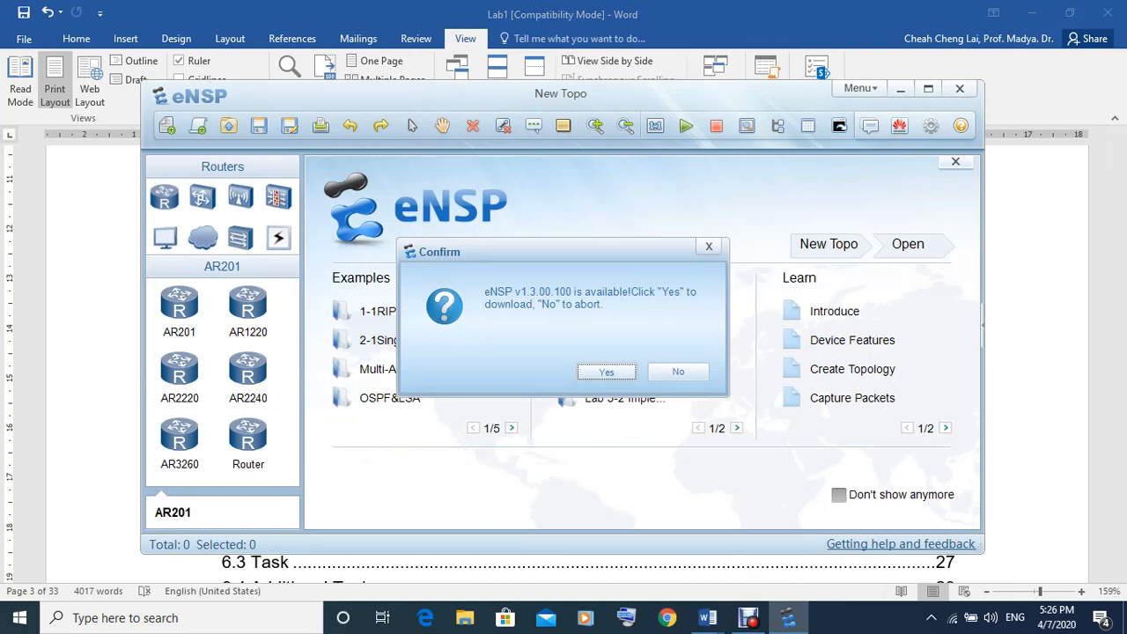
pyautogui.press('Tab')
pyautogui.press('Return')
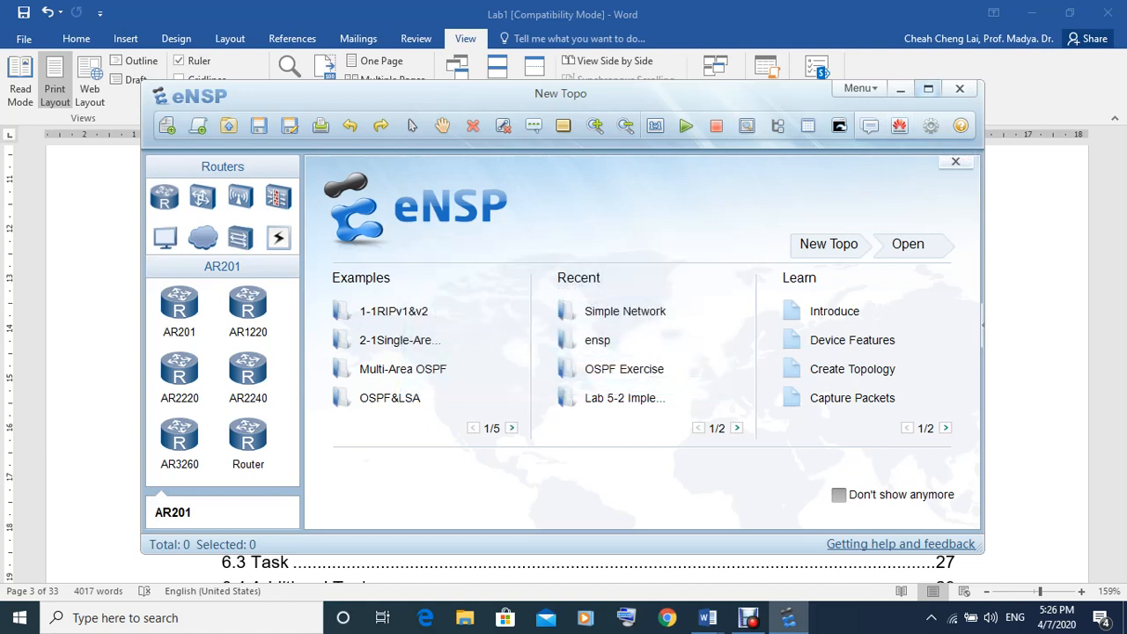
pyautogui.click(928, 89)
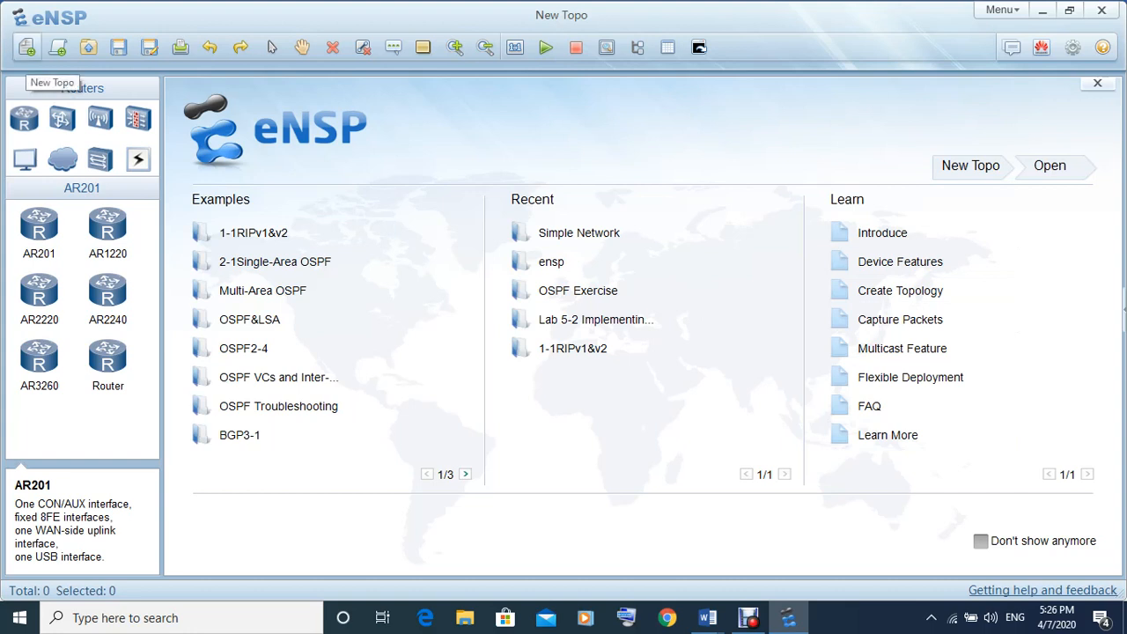
pyautogui.click(26, 47)
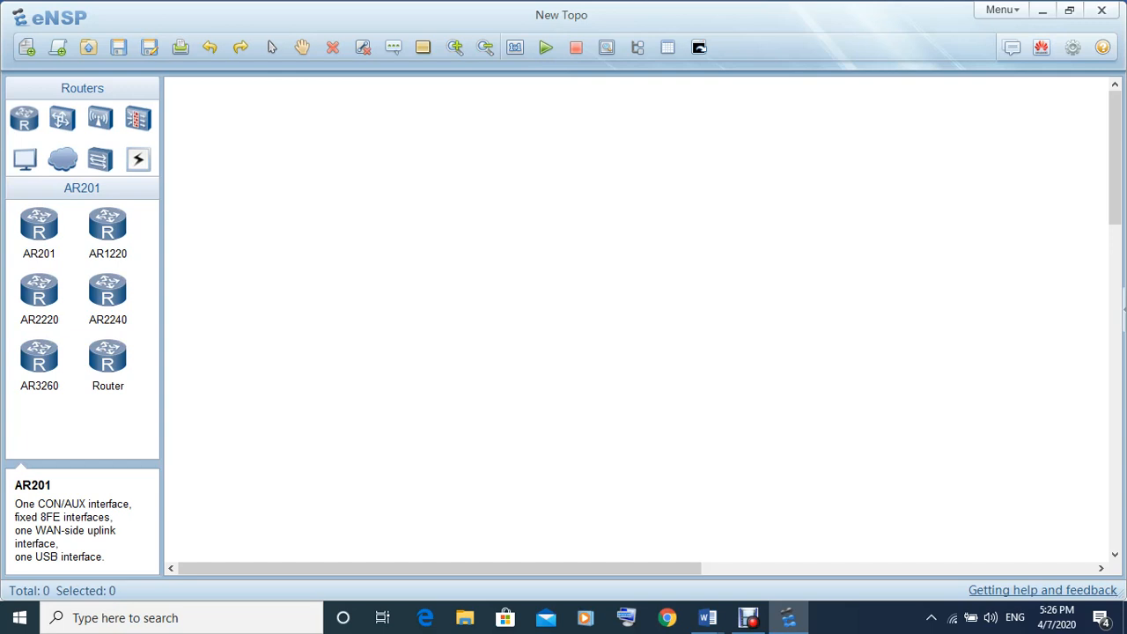
# - Place an S3700 switch in the upper middle of the canvas, open its command-line console and move the console beside it
pyautogui.click(100, 160)
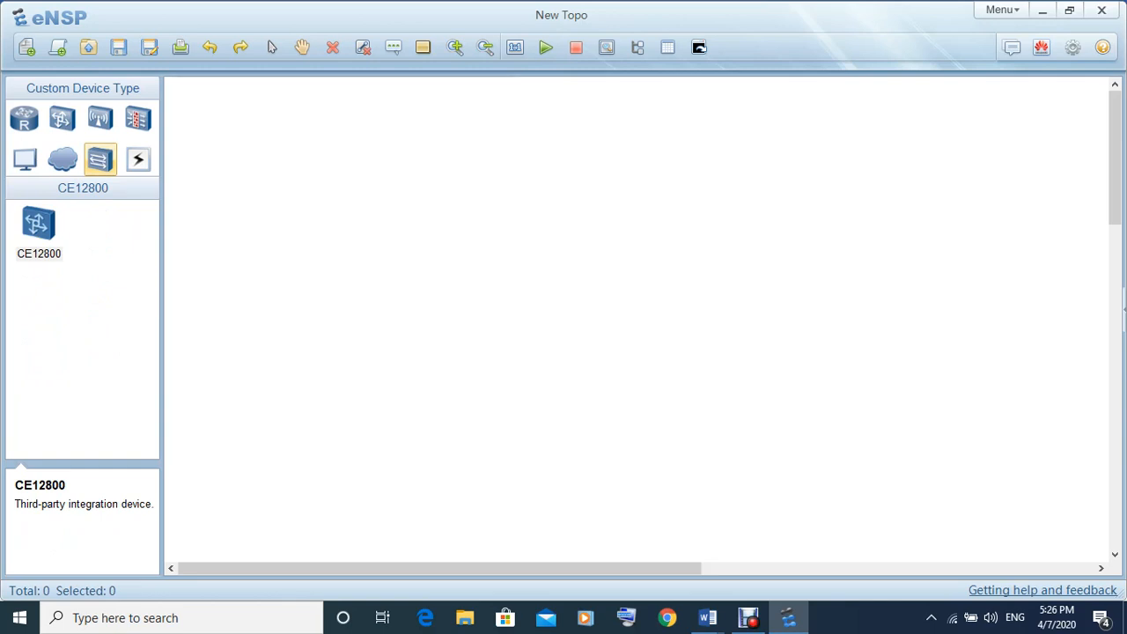
pyautogui.click(63, 118)
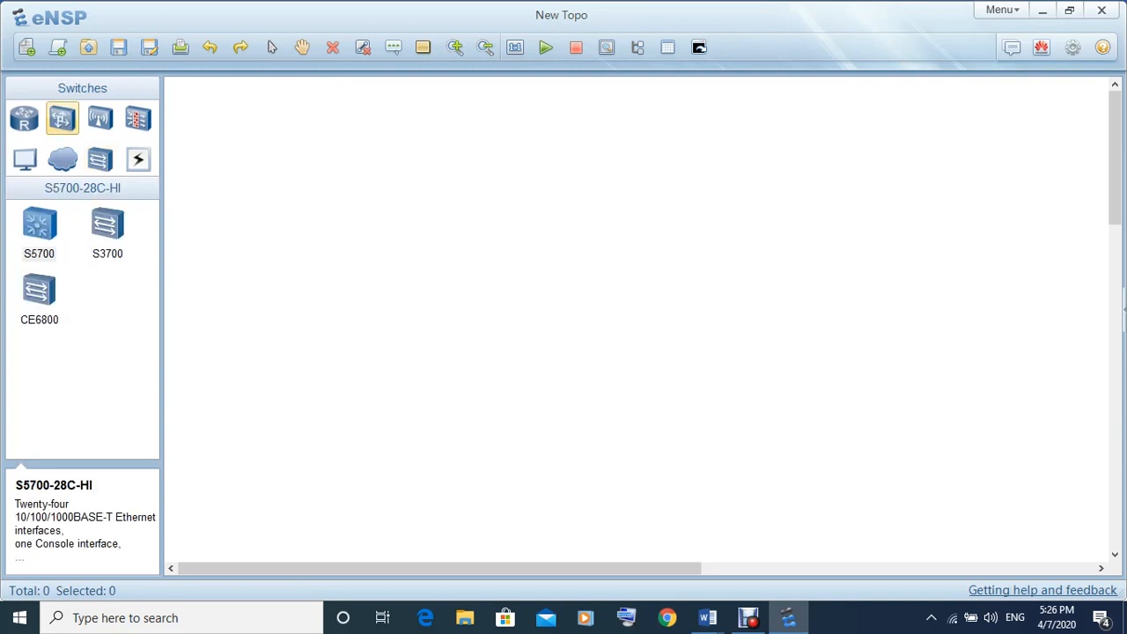
pyautogui.click(107, 225)
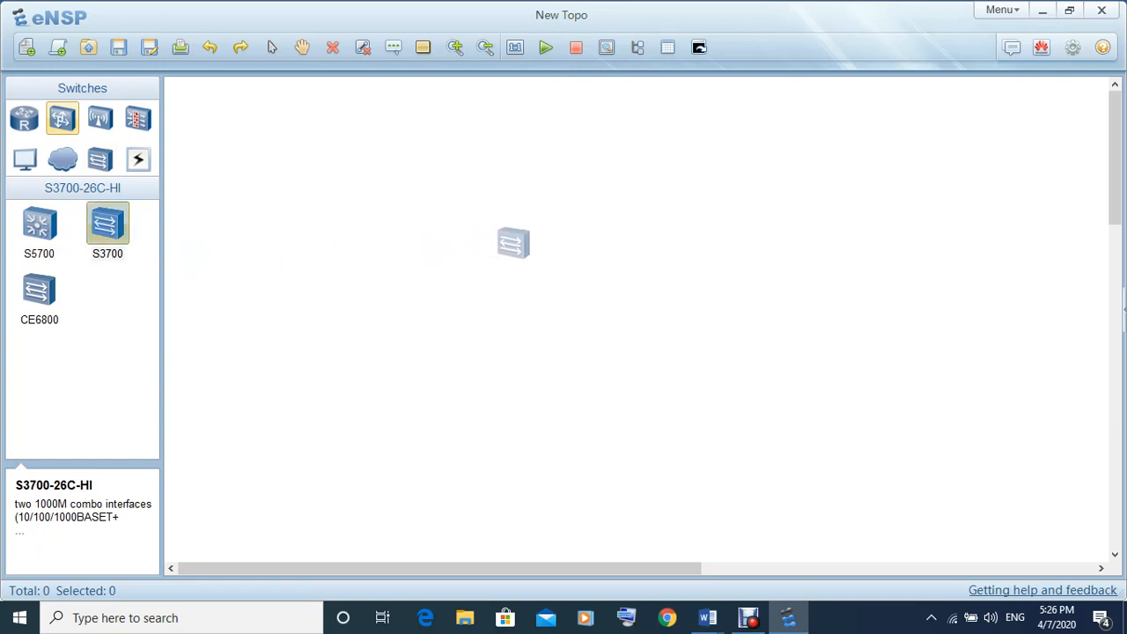
pyautogui.click(533, 247)
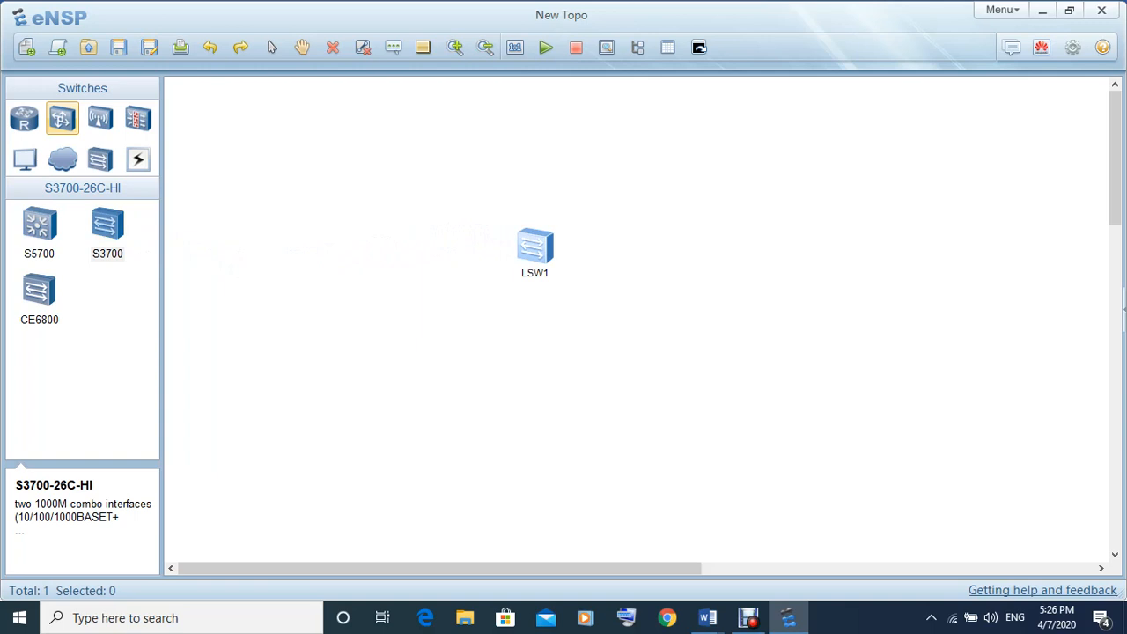
pyautogui.doubleClick(535, 246)
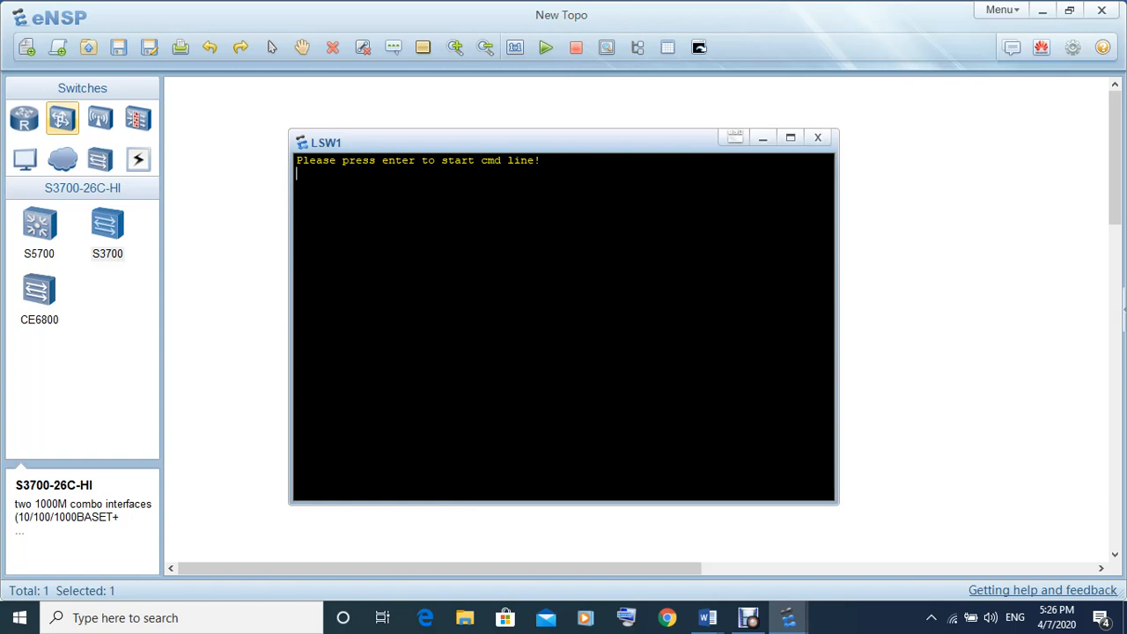
pyautogui.moveTo(648, 148); pyautogui.dragTo(926, 141)
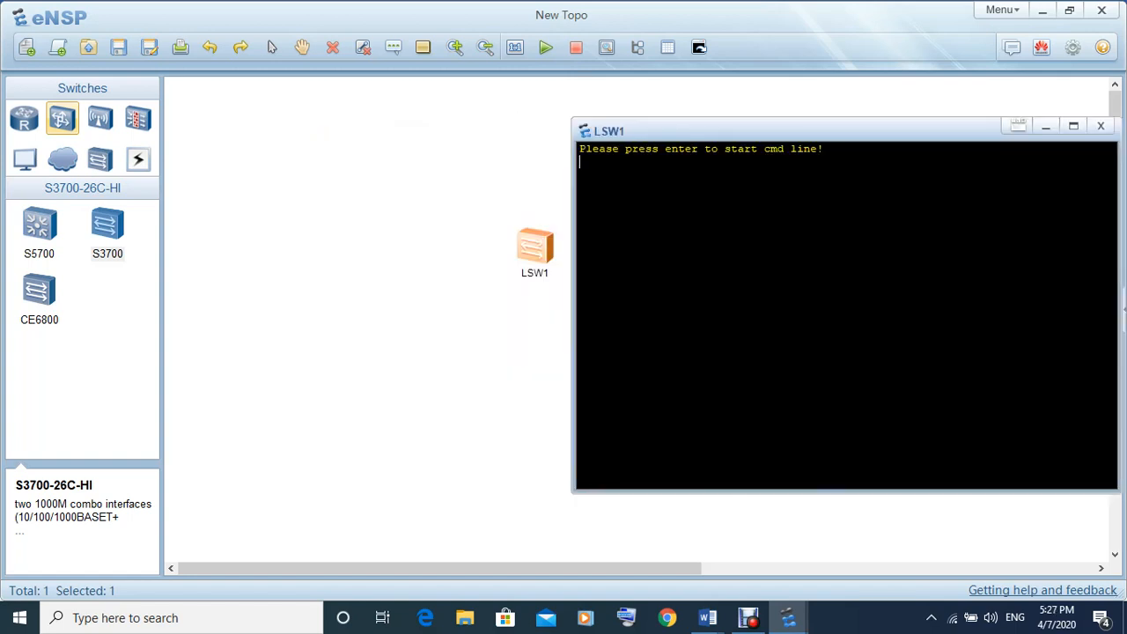
# - Examine the S3700 hardware view in LSW1's settings, including its console port and Ethernet ports
pyautogui.rightClick(529, 240)
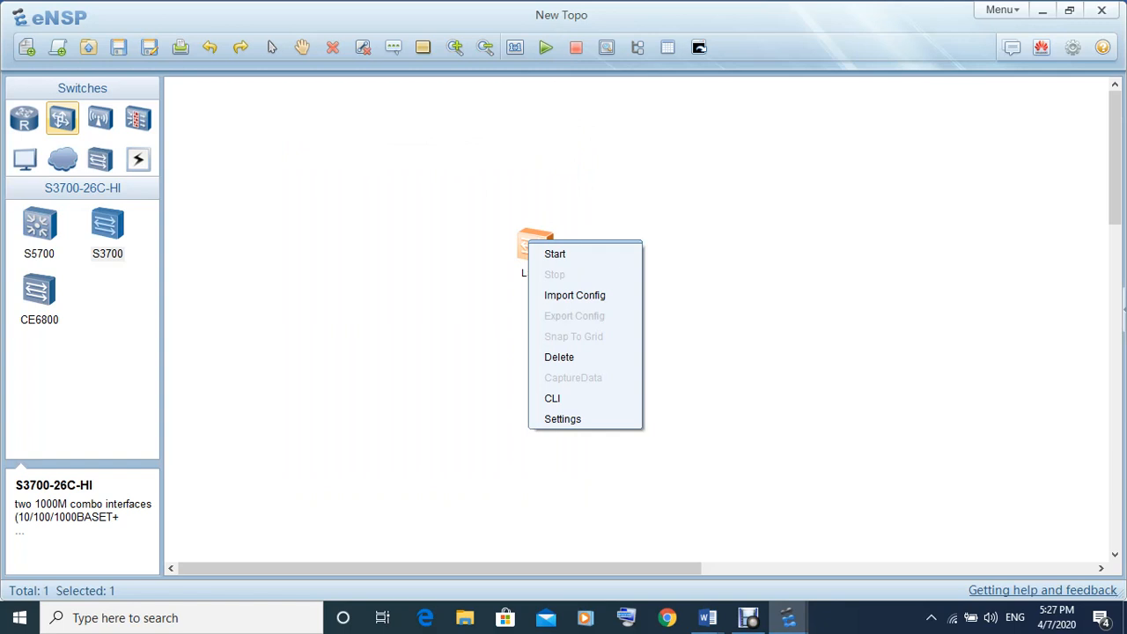
pyautogui.click(563, 419)
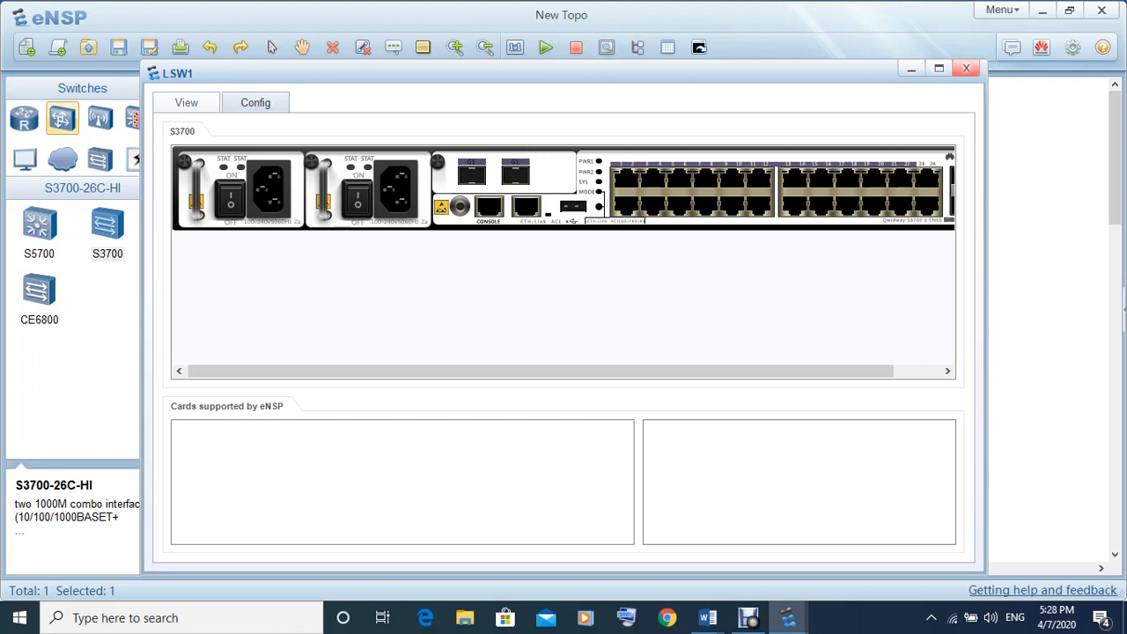
pyautogui.click(966, 67)
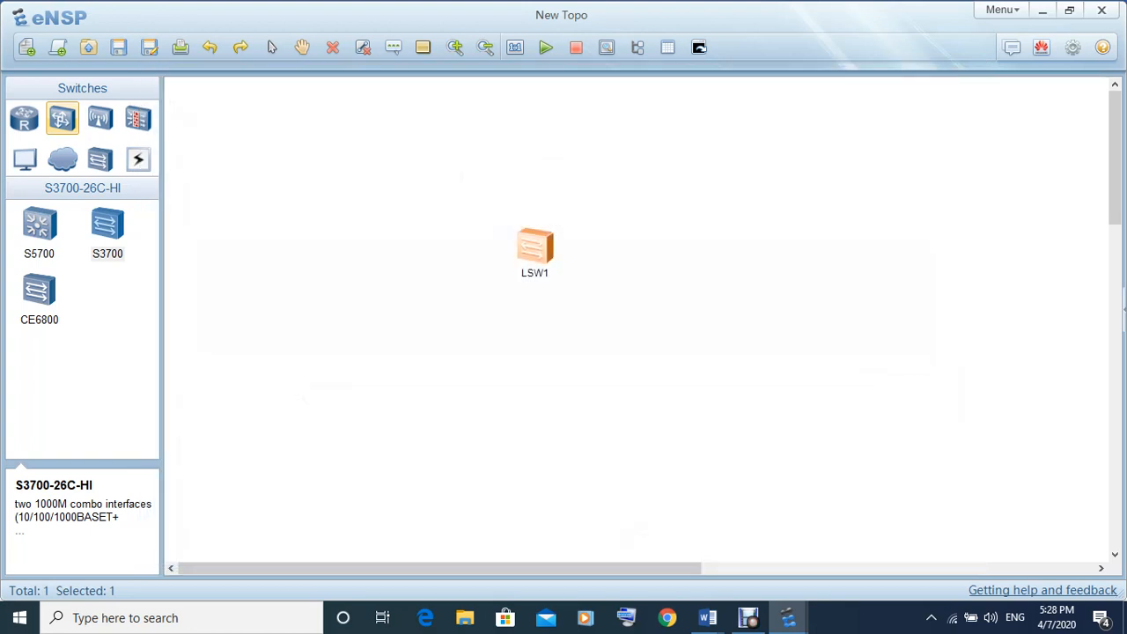
# - Start LSW1 and bring its console to the user-view command prompt
pyautogui.rightClick(535, 246)
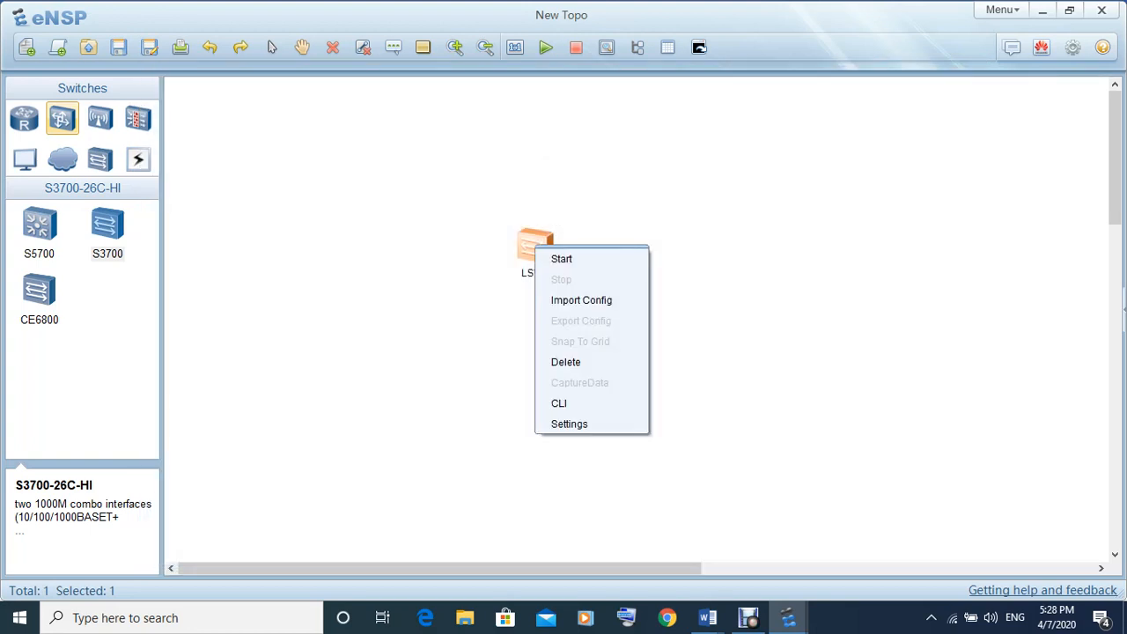
pyautogui.click(561, 259)
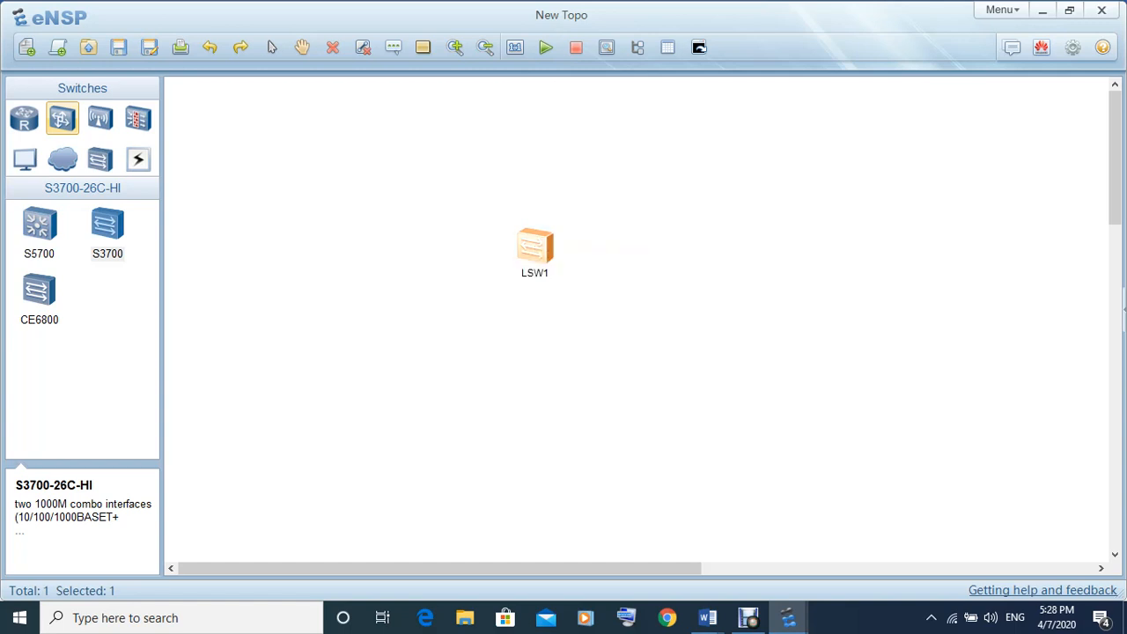
pyautogui.moveTo(788, 618)
pyautogui.click(925, 534)
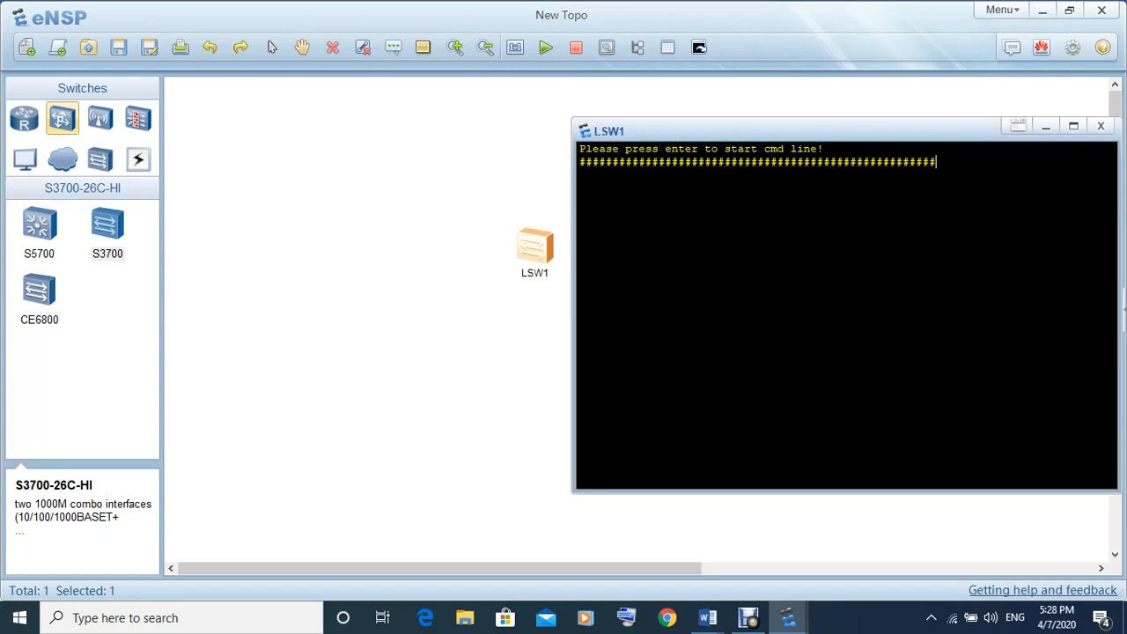
pyautogui.press('Return')
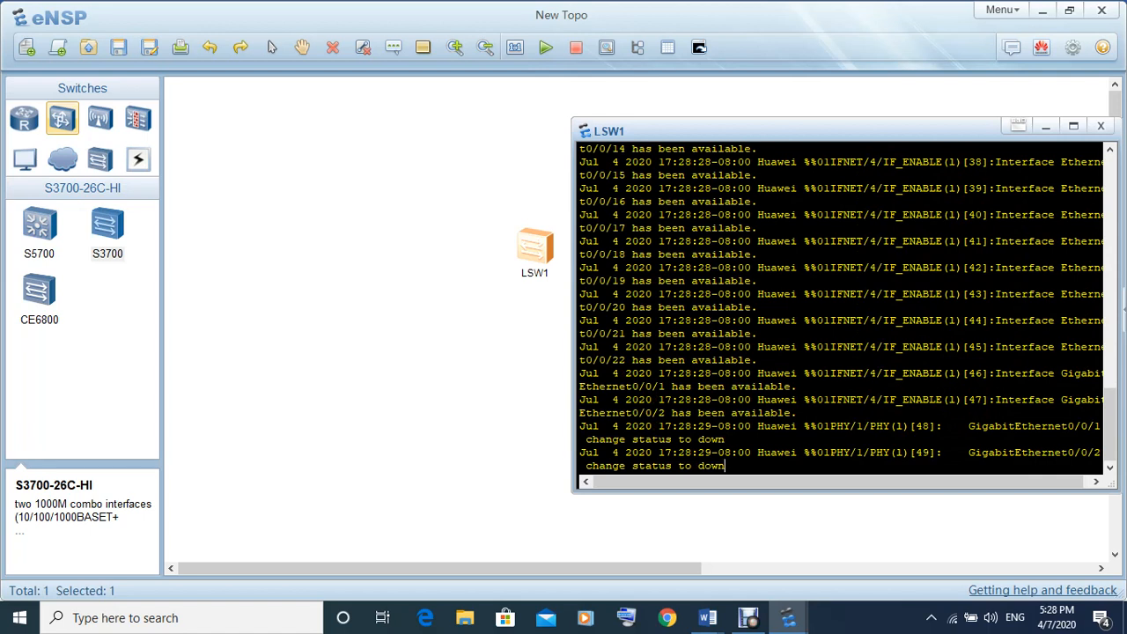
pyautogui.press('Return')
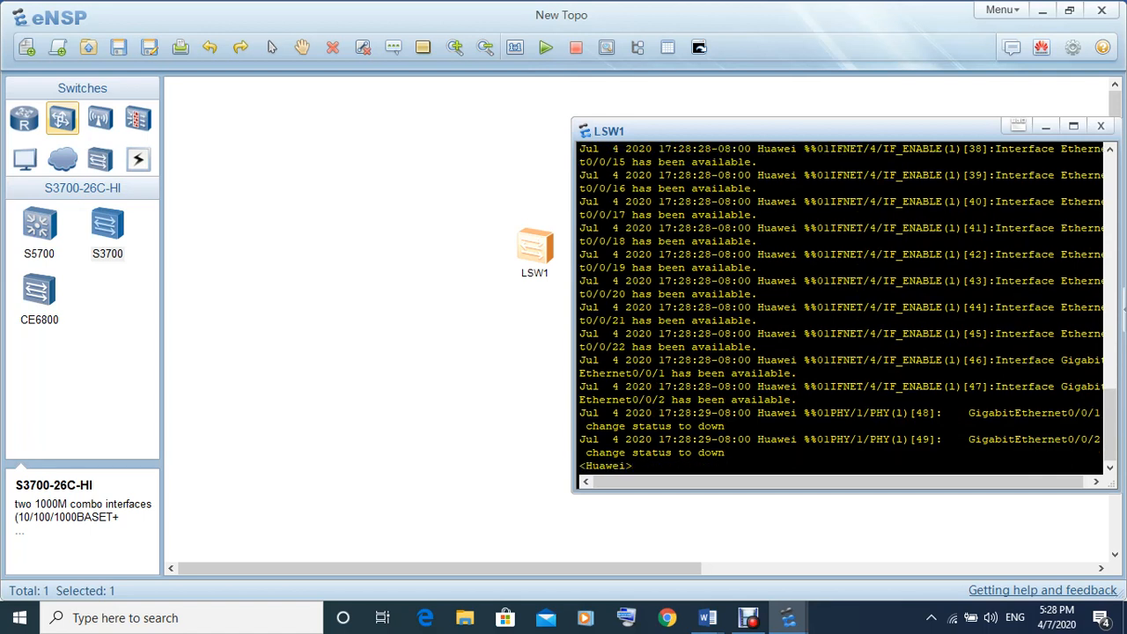
# - Move LSW1 farther left on the canvas and bring its console back to the front
pyautogui.moveTo(535, 246); pyautogui.dragTo(396, 248)
pyautogui.moveTo(748, 618)
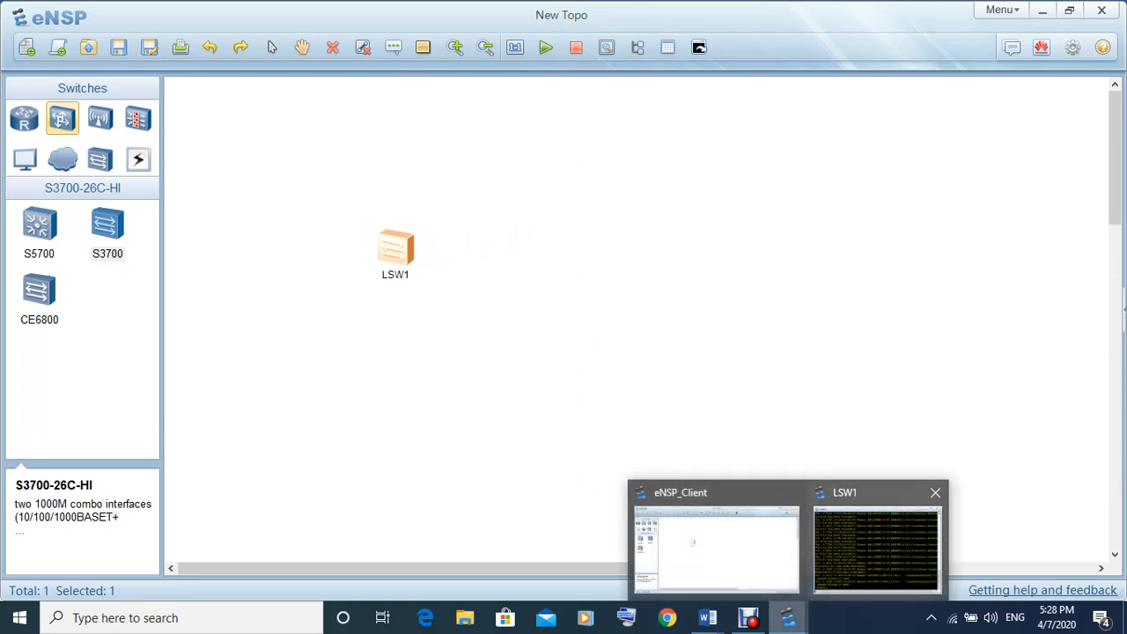
pyautogui.click(880, 541)
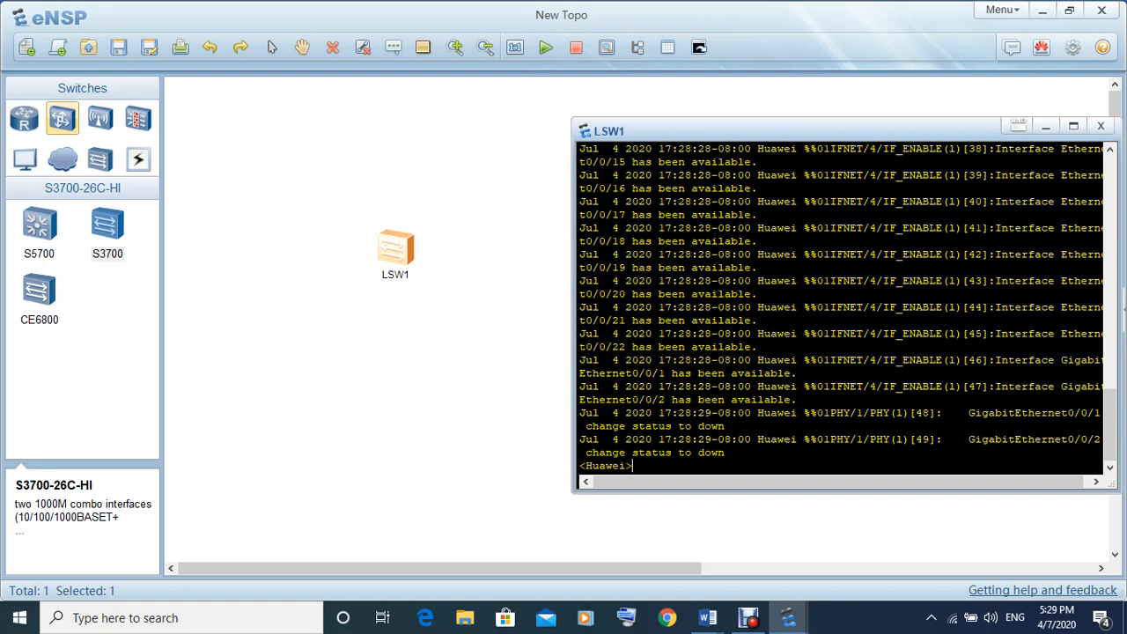
# - Try to query the switch's software version with the commands ver and version
pyautogui.write('c')
pyautogui.press('BackSpace')
pyautogui.write('ver')
pyautogui.press('Return')
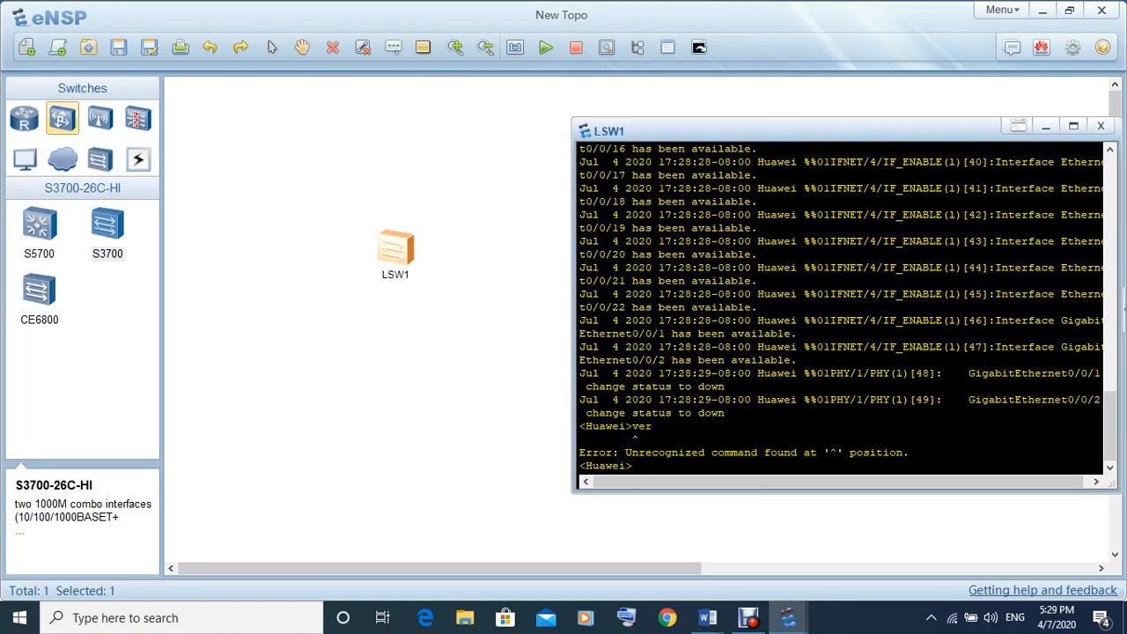
pyautogui.press('Return')
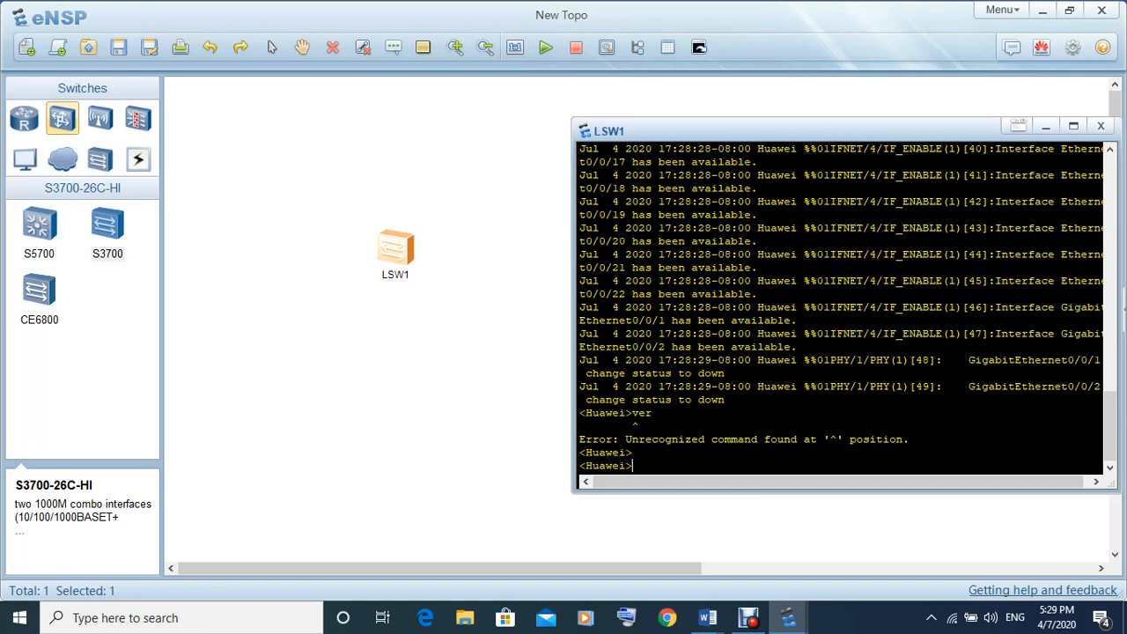
pyautogui.write('version')
pyautogui.press('Return')
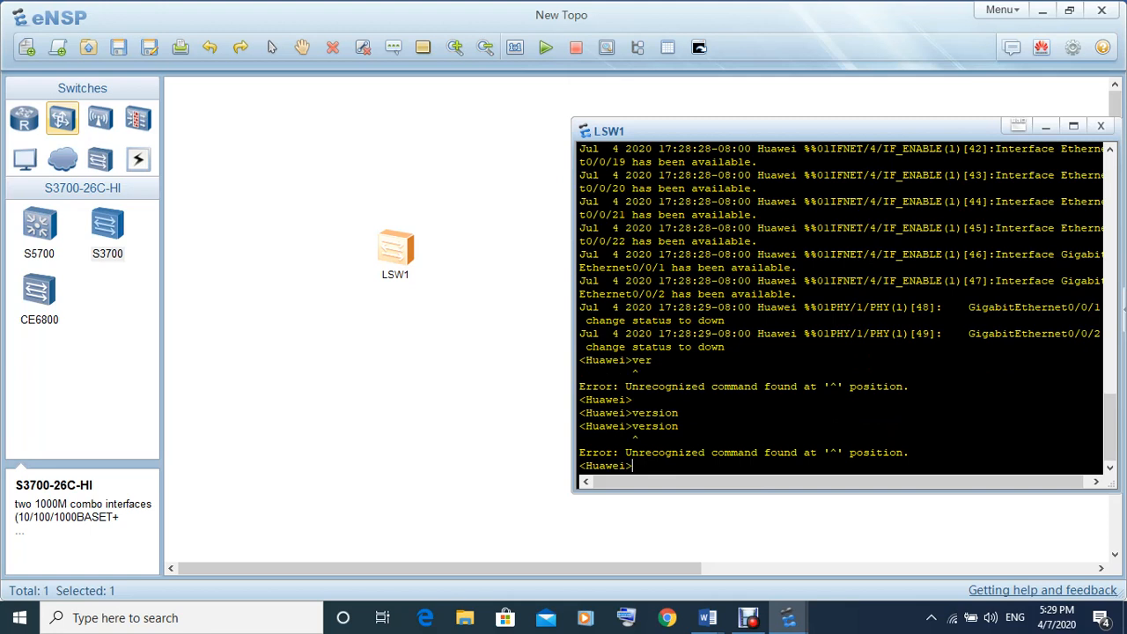
# - Show the switch's VRP software version with the command dis version
pyautogui.write('dis ver')
pyautogui.press('Tab')
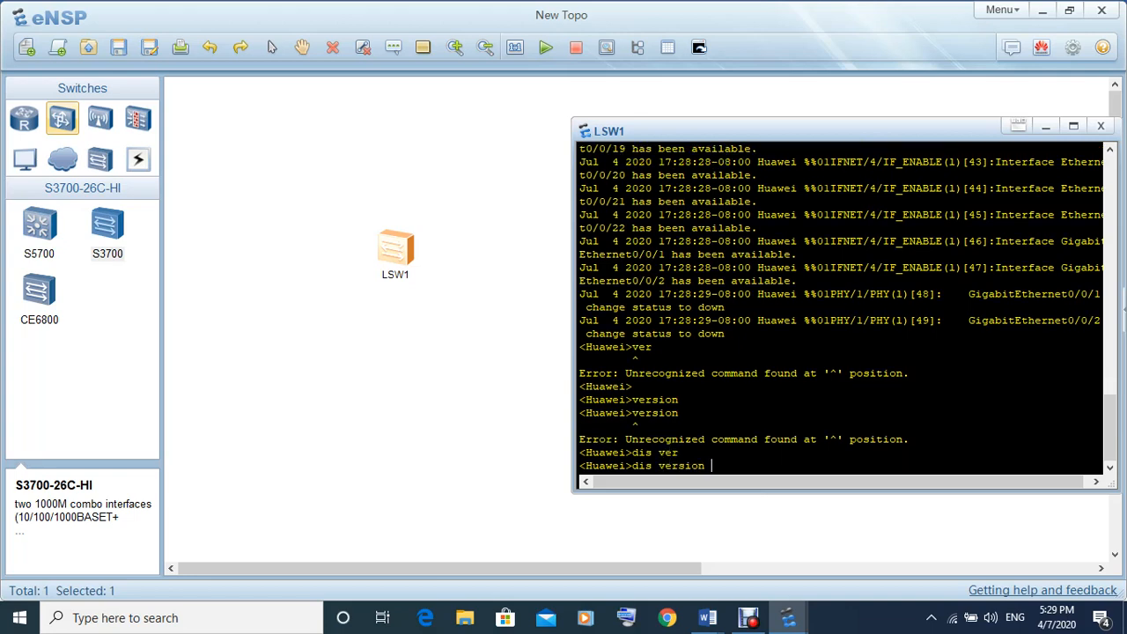
pyautogui.press('Return')
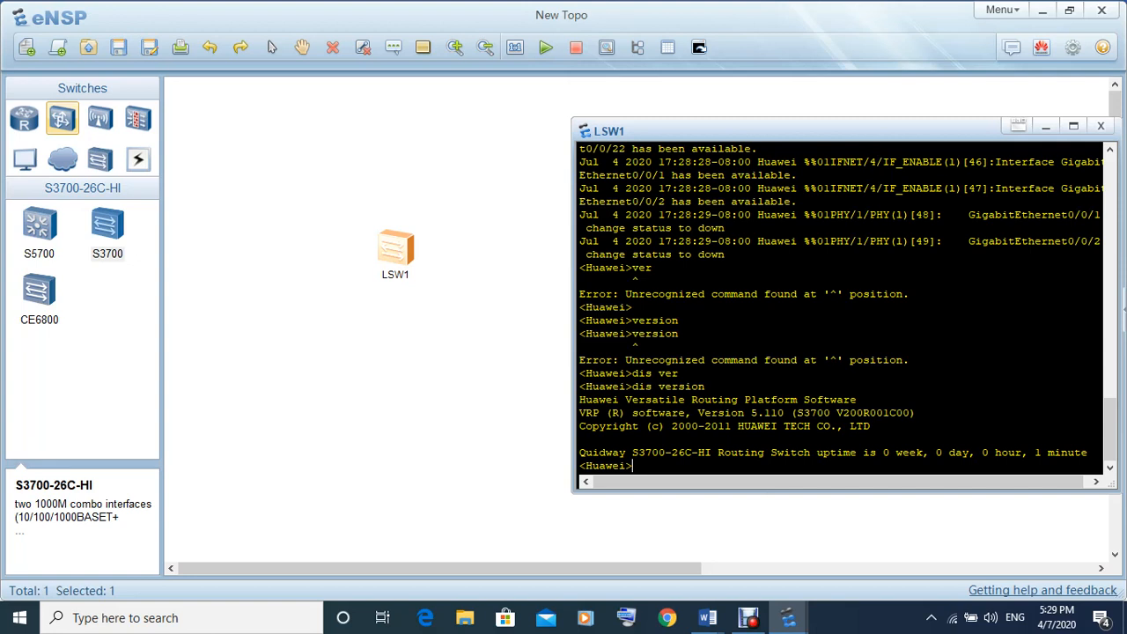
# - Enter the system view on LSW1 with the system-view command
pyautogui.write('sys')
pyautogui.press('Tab')
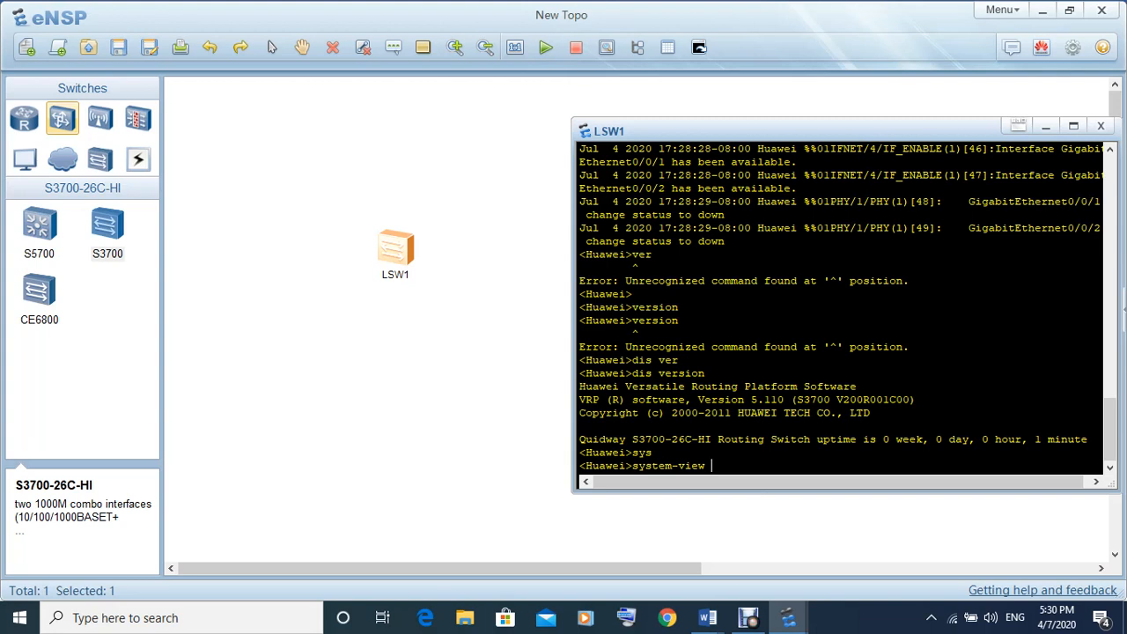
pyautogui.press('Return')
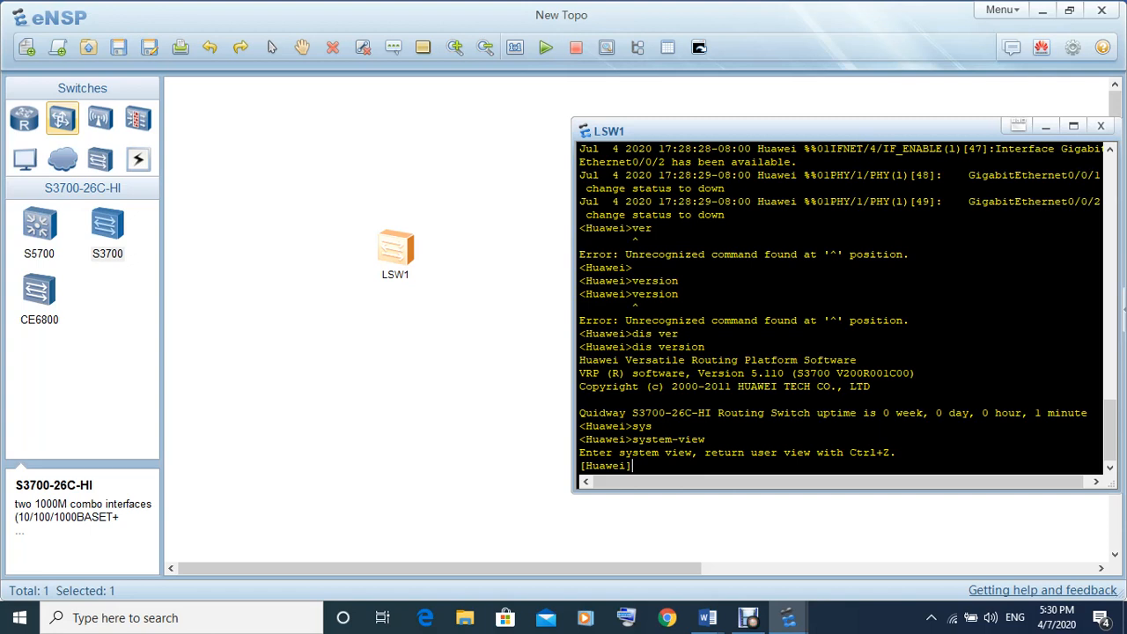
# - List LSW1's interfaces in summary form with the command dis int brief
pyautogui.write('dis int bri')
pyautogui.press('Tab')
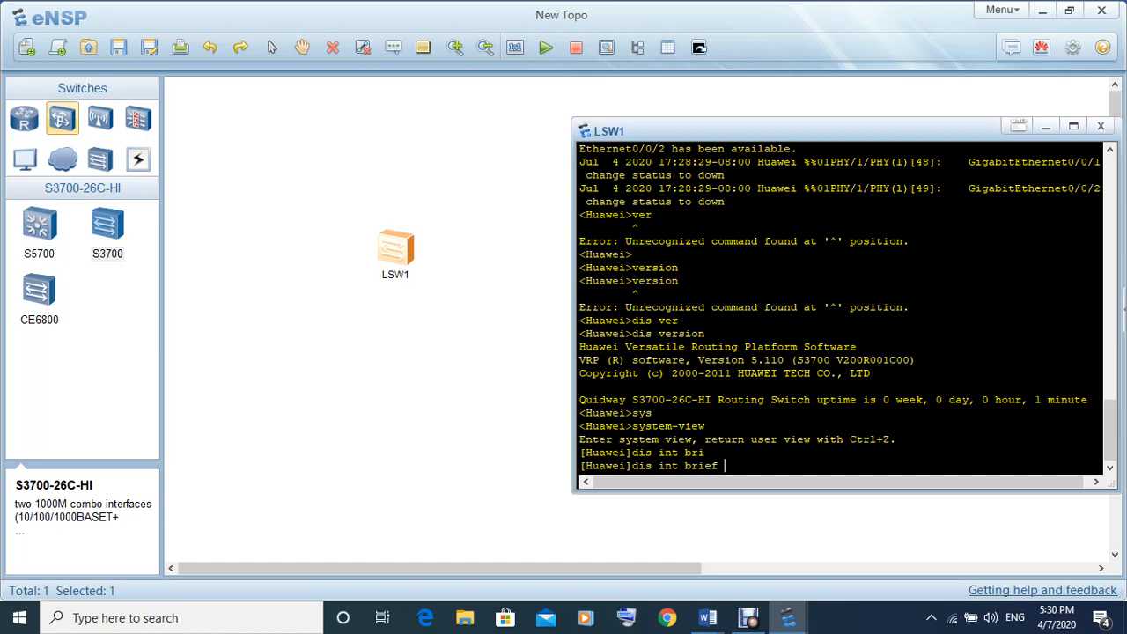
pyautogui.press('Return')
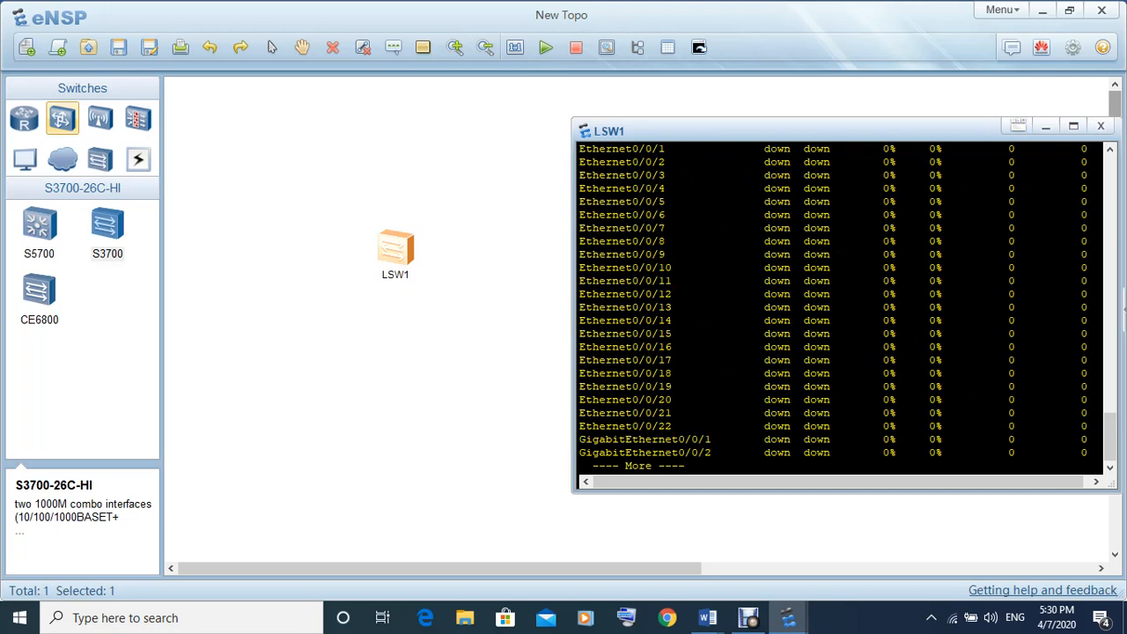
# - Move LSW1's console higher and review the interface summary from its column headings through GigabitEthernet0/0/2
pyautogui.moveTo(907, 115); pyautogui.dragTo(887, 70)
pyautogui.moveTo(787, 617)
pyautogui.click(875, 536)
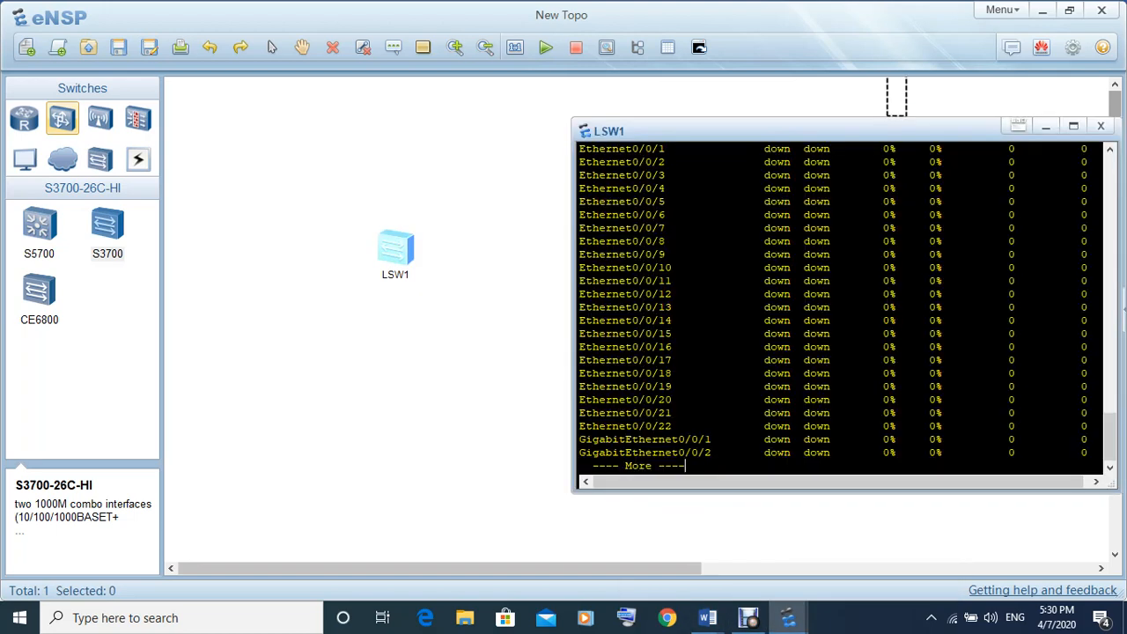
pyautogui.moveTo(930, 491); pyautogui.dragTo(886, 560)
pyautogui.moveTo(839, 128); pyautogui.dragTo(775, 33)
pyautogui.scroll(4, 776, 251)
pyautogui.scroll(-1, 776, 251)
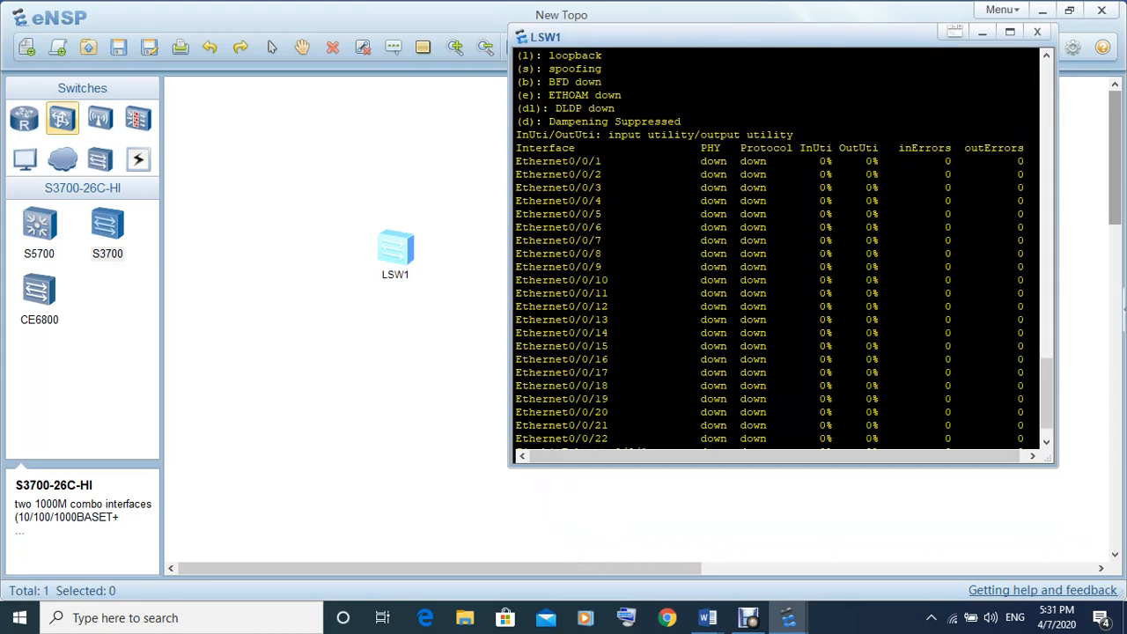
pyautogui.scroll(-1, 775, 251)
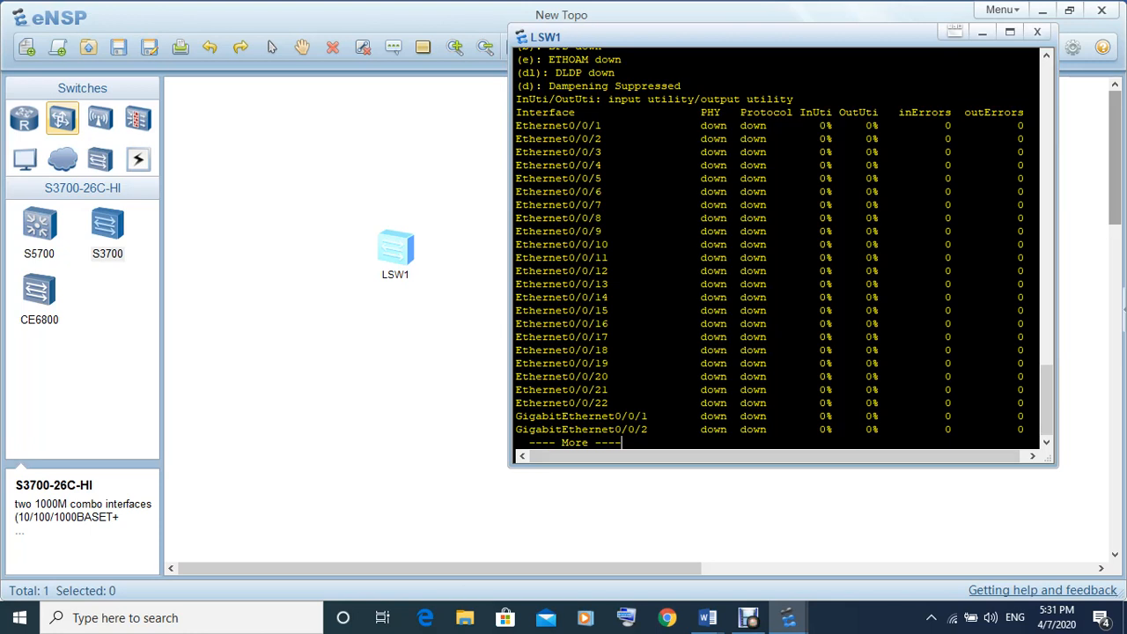
pyautogui.rightClick(396, 253)
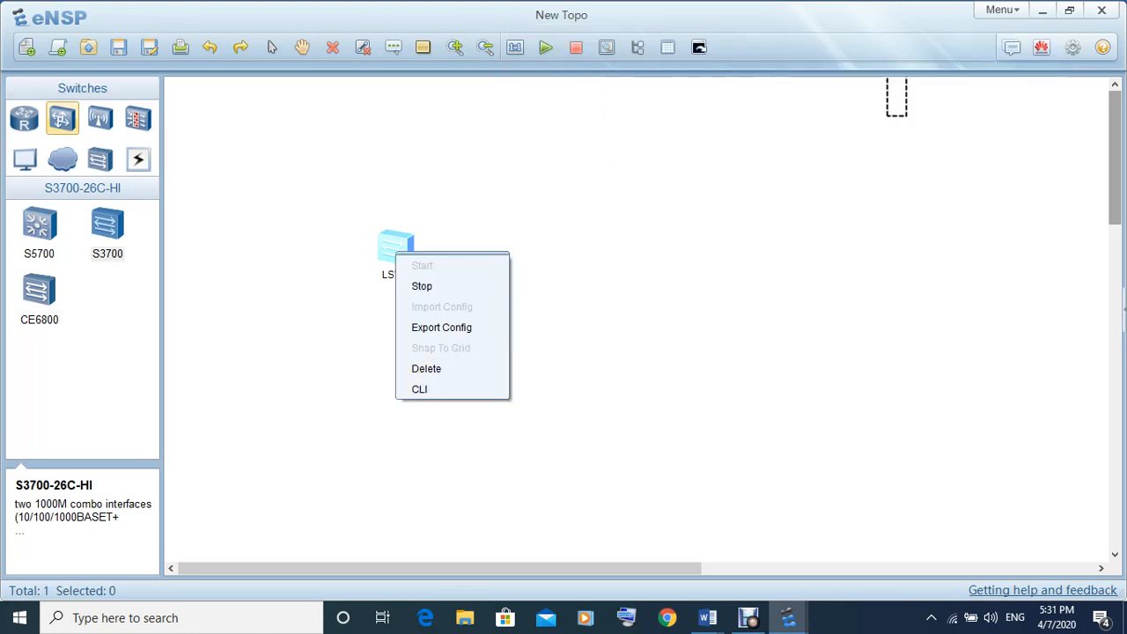
pyautogui.click(395, 247)
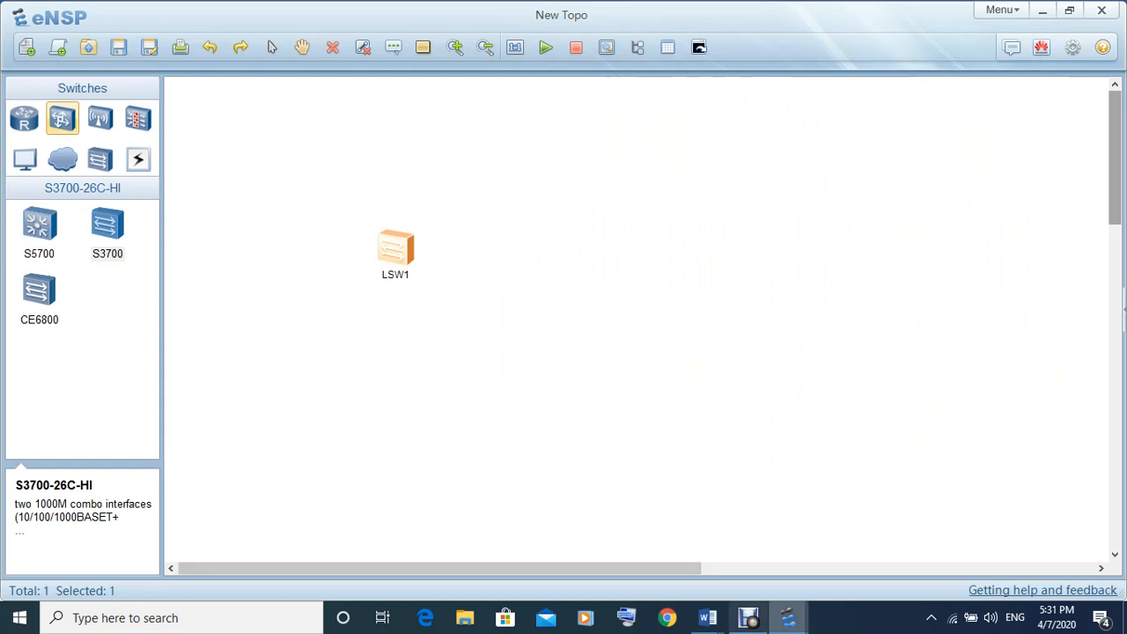
pyautogui.moveTo(788, 617)
pyautogui.click(875, 539)
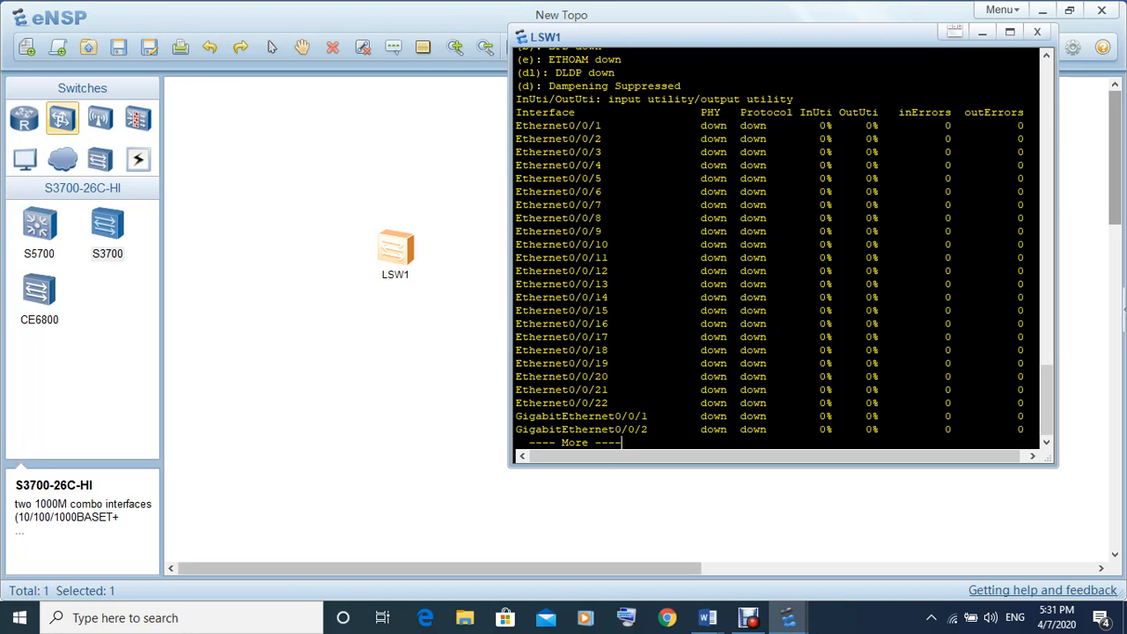
# - Page through the rest of LSW1's interface summary to its last entry, Vlanif1
pyautogui.press('Return')
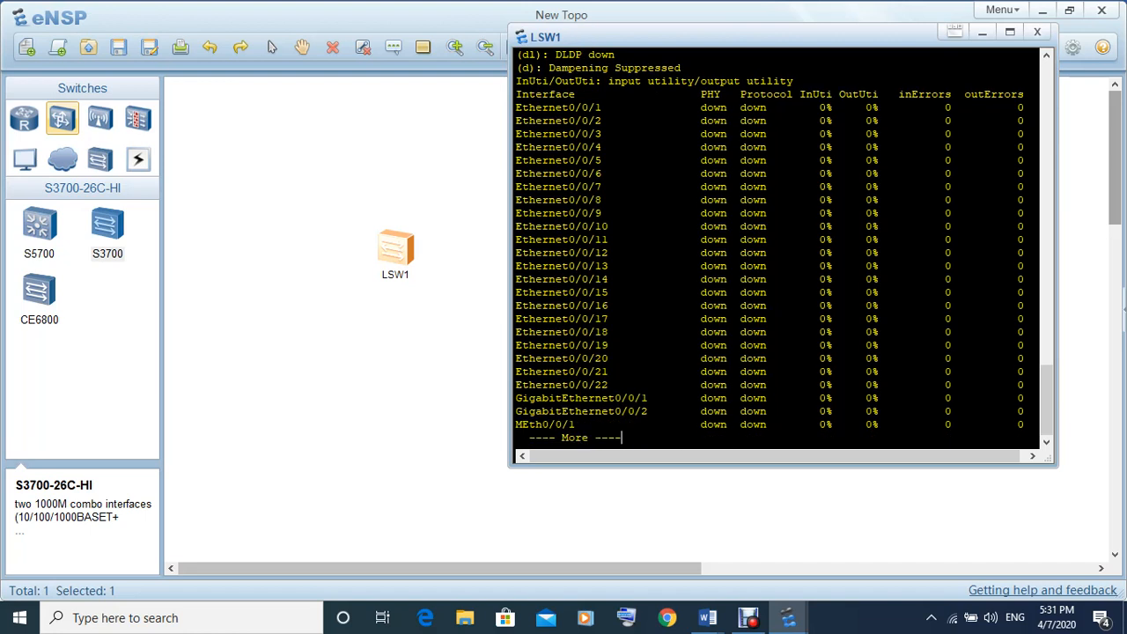
pyautogui.press('Return')
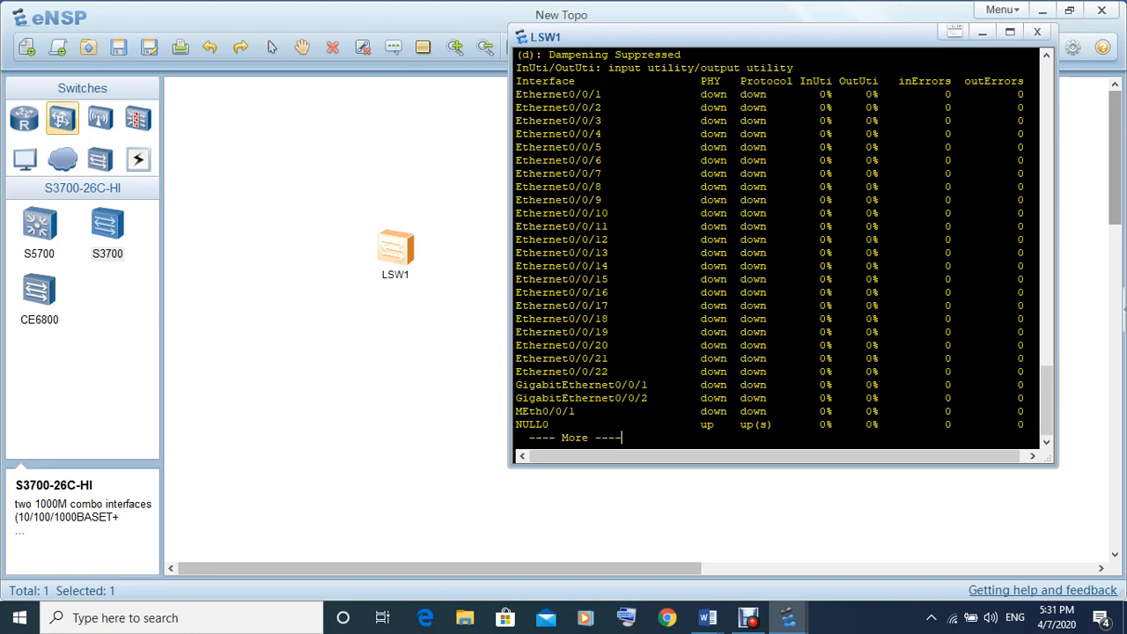
pyautogui.press('Return')
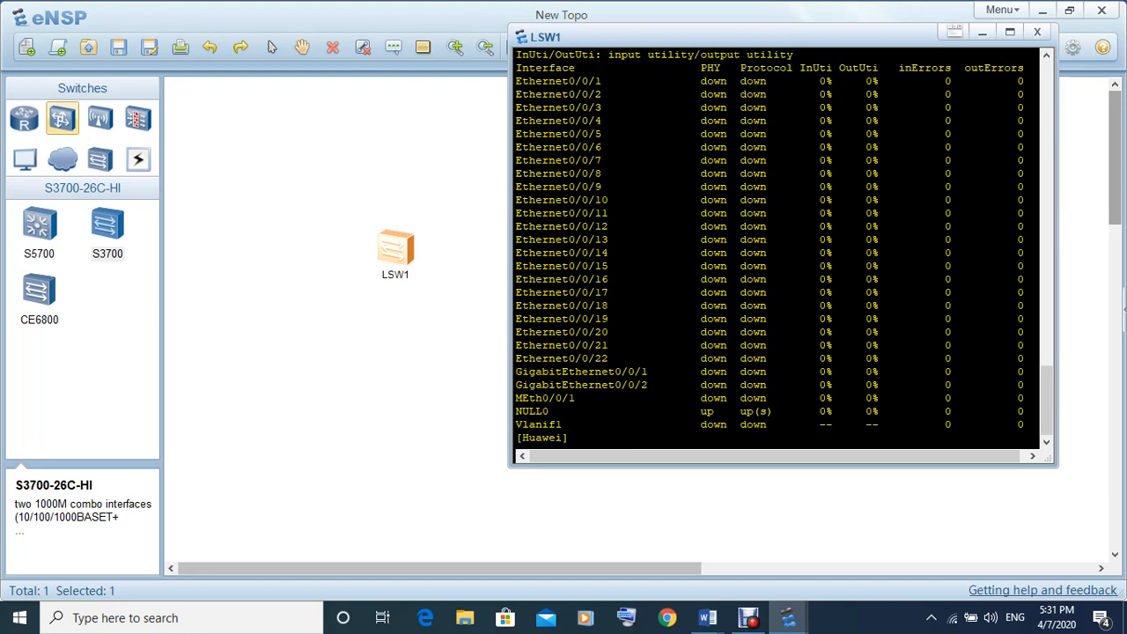
# - Enter the interface view of Ethernet0/0/1 with int e0/0/1 and disable the port with the shutdown command
pyautogui.write('int e0/0/1')
pyautogui.press('Tab')
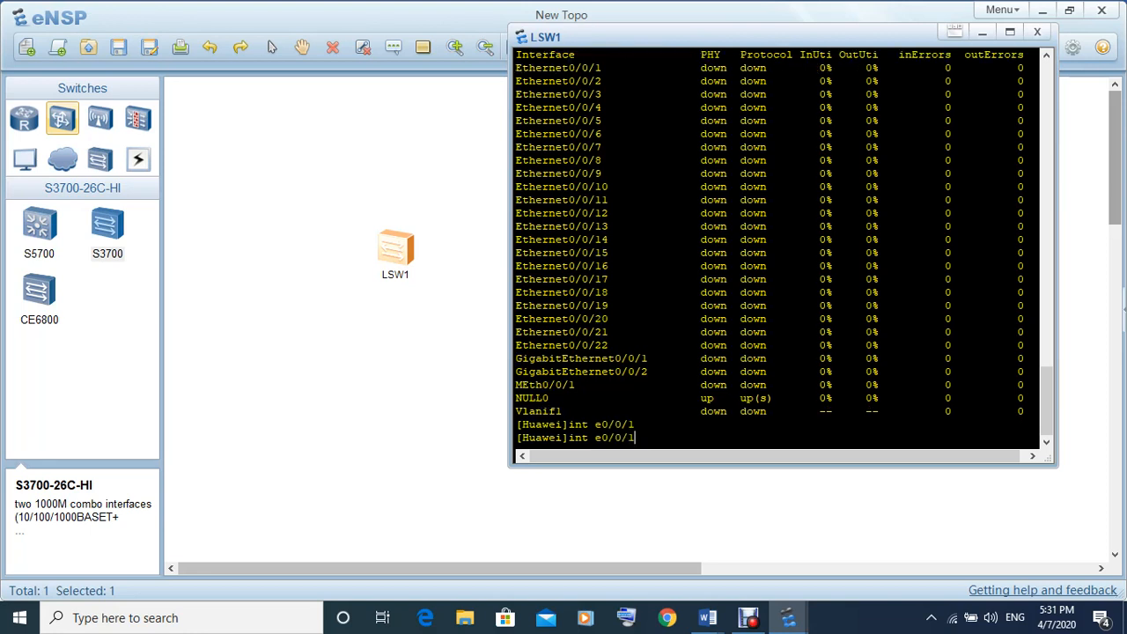
pyautogui.press('Return')
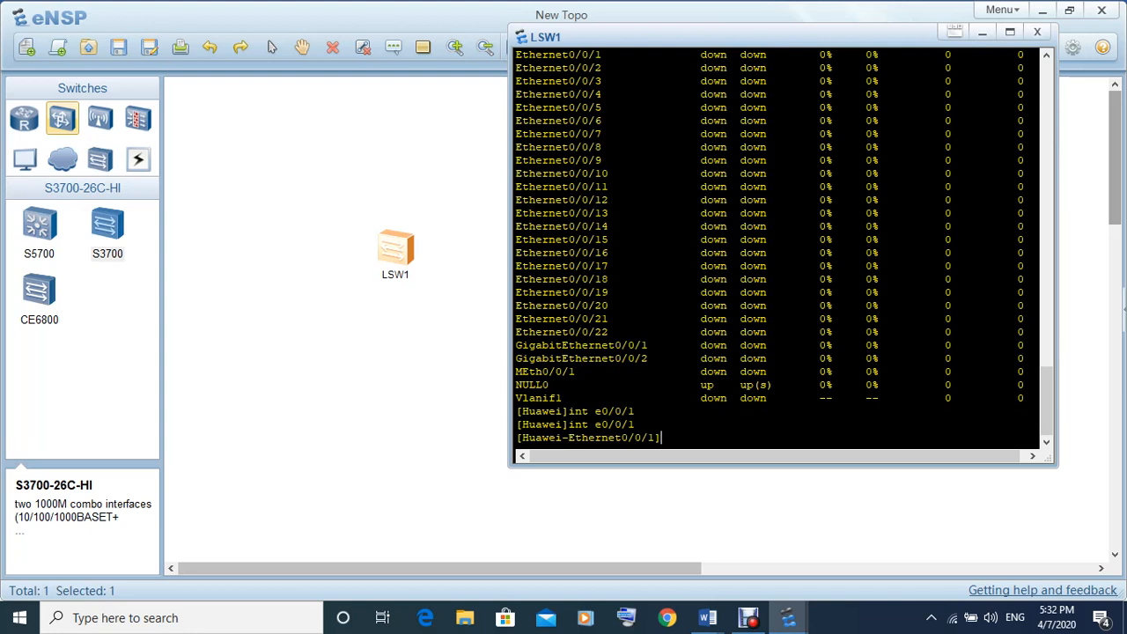
pyautogui.write('shutdown')
pyautogui.press('Return')
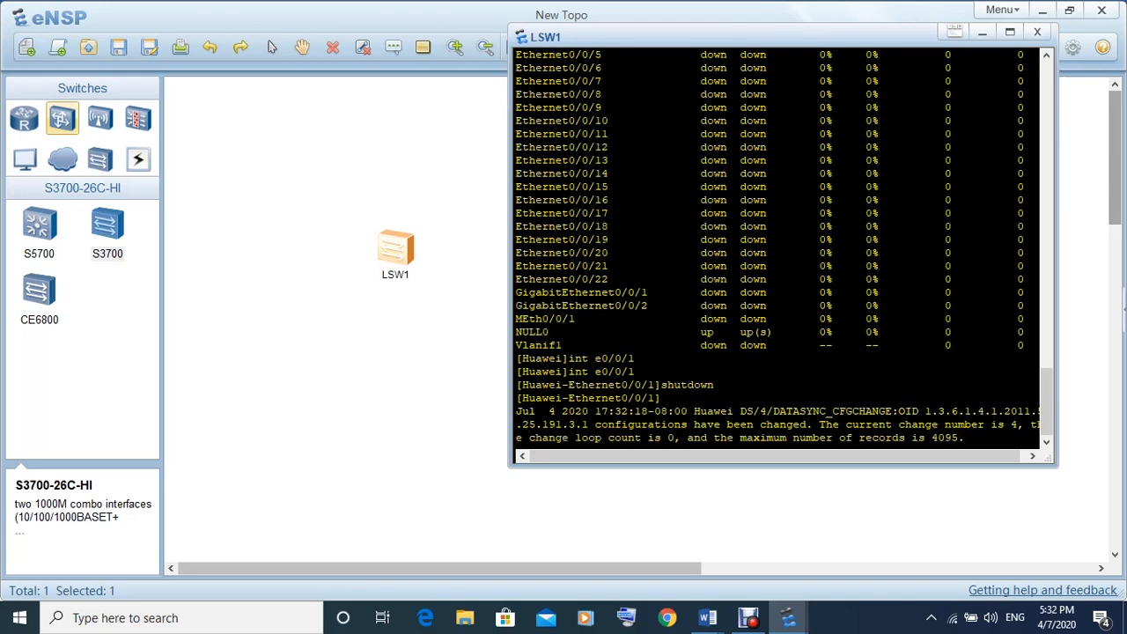
pyautogui.press('Return')
# - Rerun the brief interface listing from the Ethernet0/0/1 view and check the port's status after the shutdown
pyautogui.press('Up')
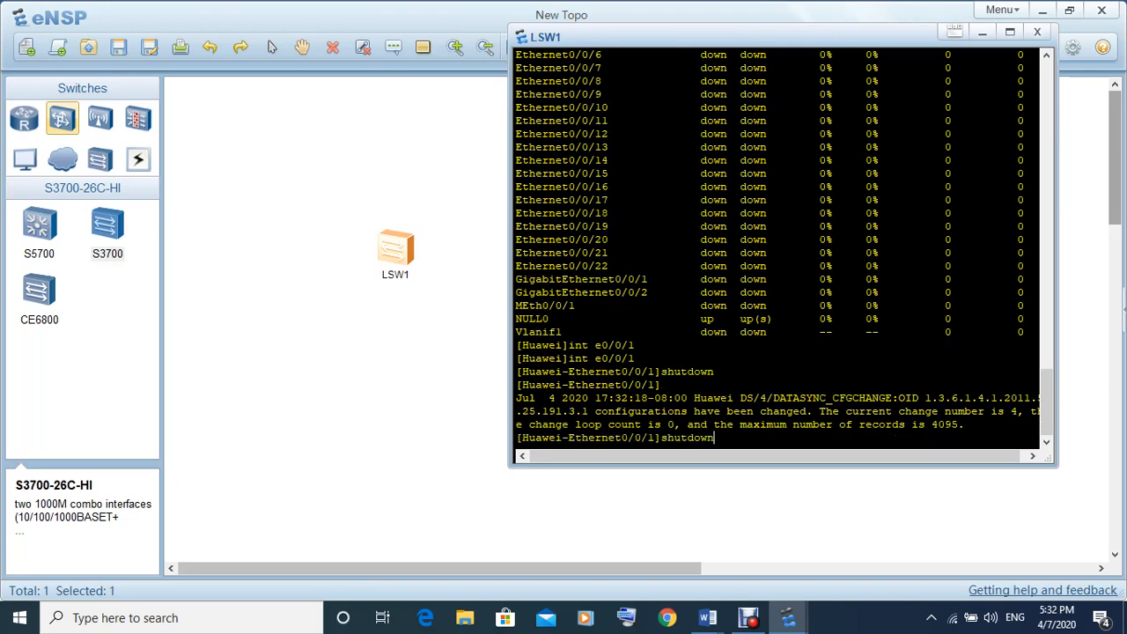
pyautogui.press('Up')
pyautogui.press('Up')
pyautogui.press('Return')
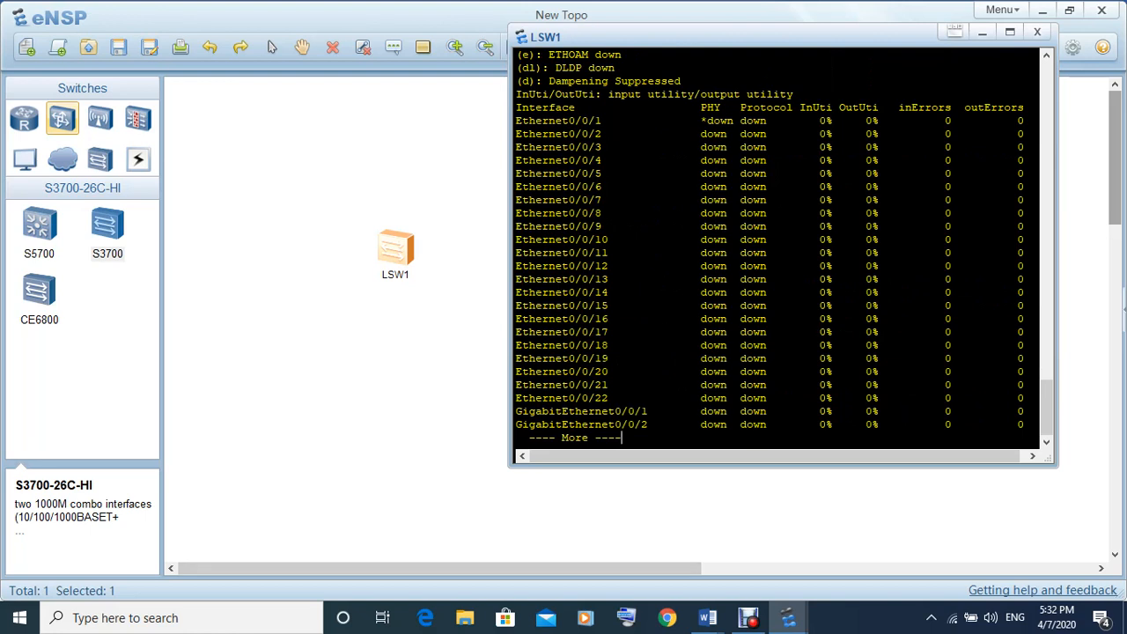
pyautogui.press('space')
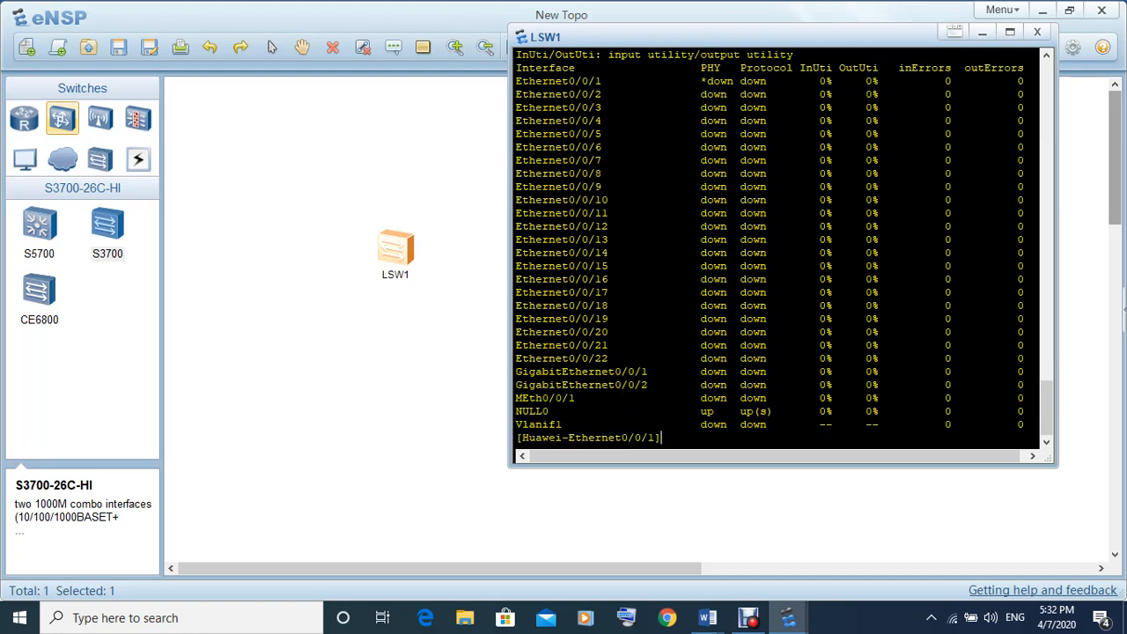
# - Re-enable Ethernet0/0/1 with the undo shutdown command
pyautogui.write('undo shutdown')
pyautogui.press('Return')
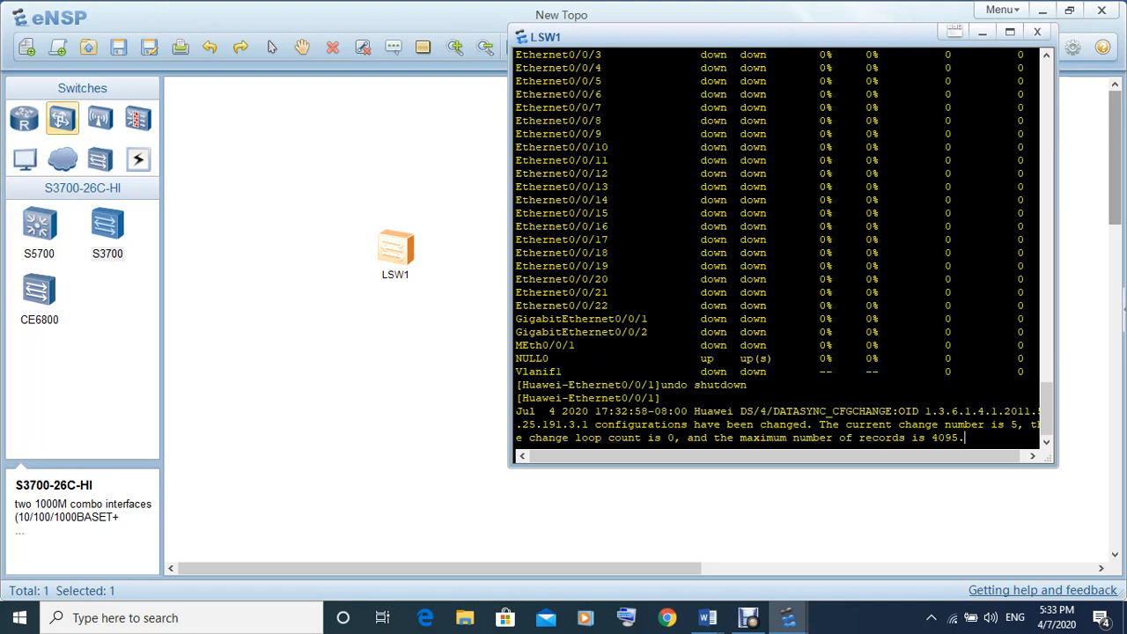
pyautogui.press('Return')
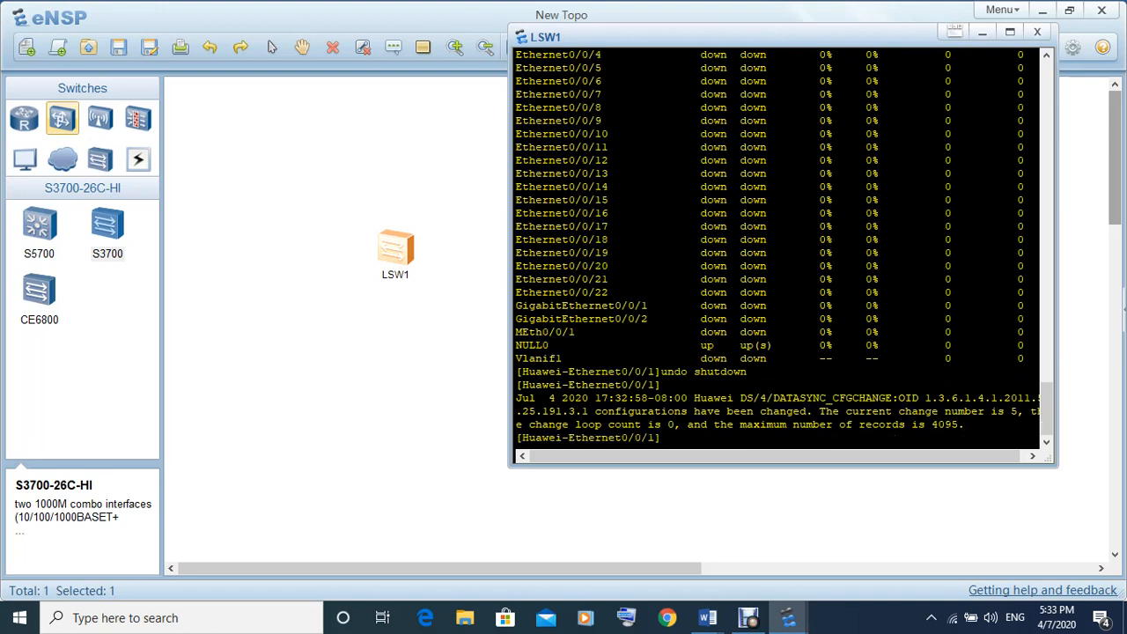
# - List the interfaces in summary form once more and check Ethernet0/0/1's status after re-enabling it
pyautogui.press('Up')
pyautogui.press('Up')
pyautogui.press('Return')
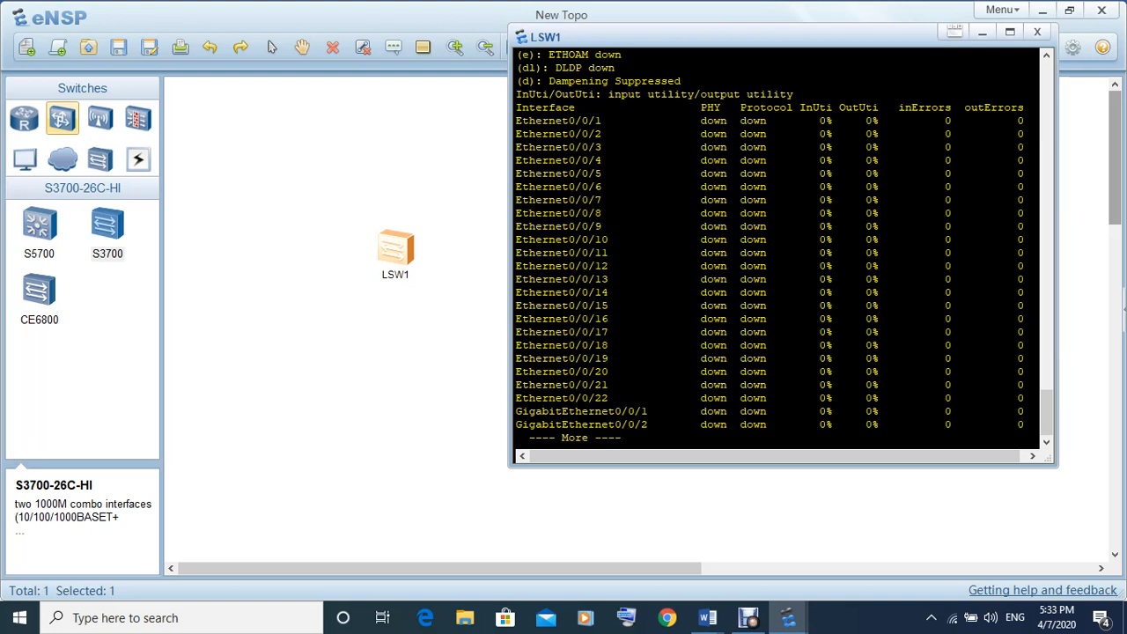
pyautogui.press('space')
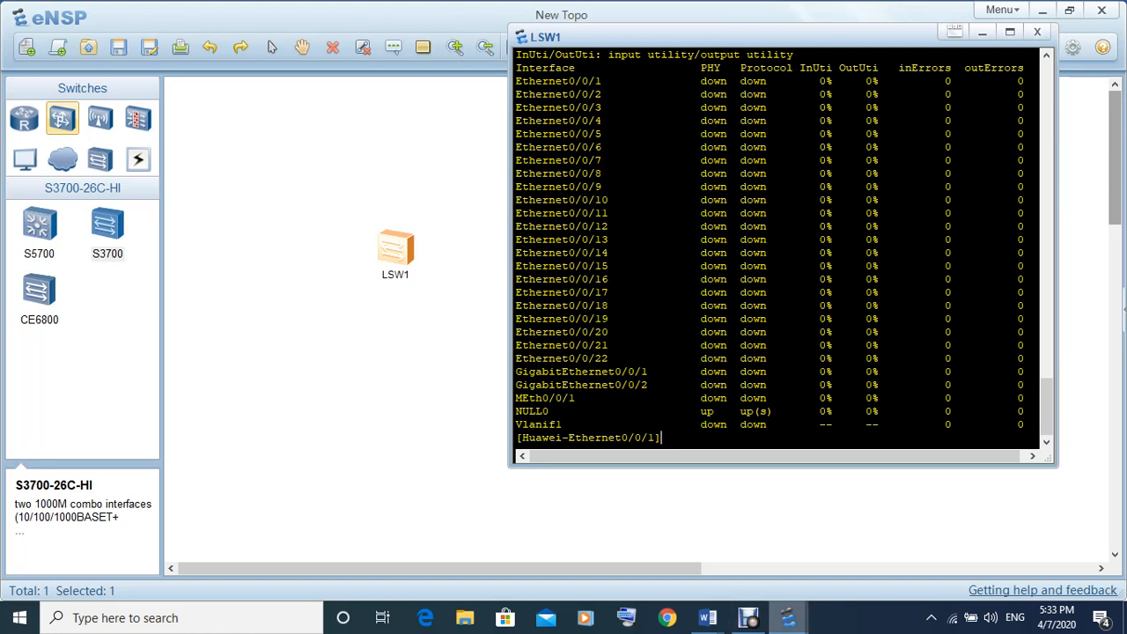
# - Switch to the Lab1 document in Word and go from the table of contents to Chapter 2, LAN Cable Handling and Testing
pyautogui.moveTo(788, 618)
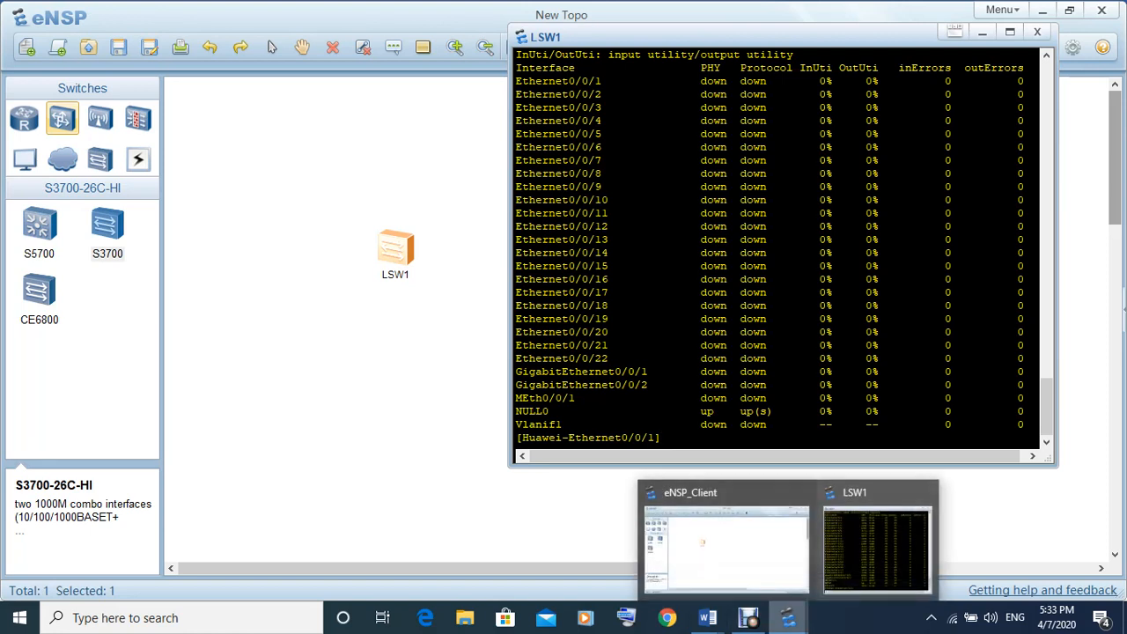
pyautogui.moveTo(708, 618)
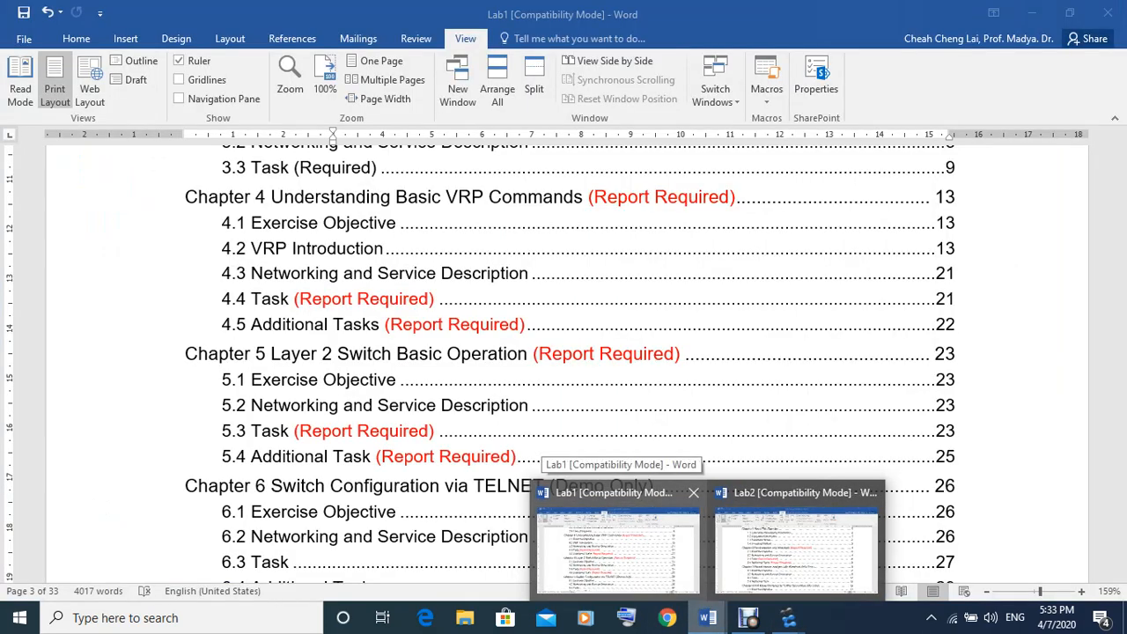
pyautogui.click(616, 546)
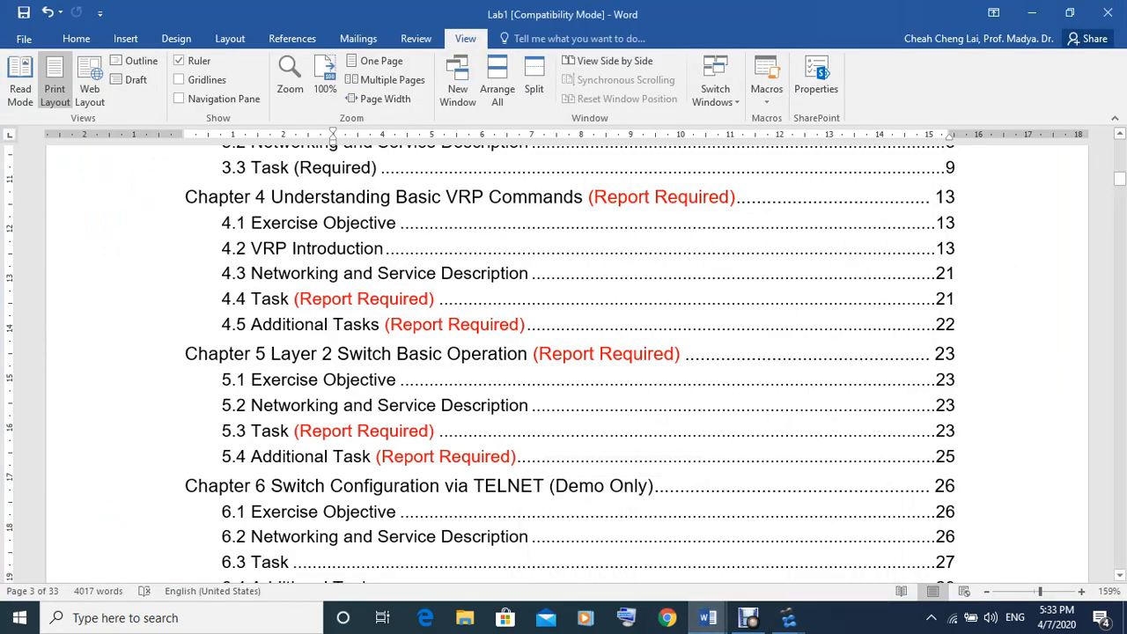
pyautogui.scroll(-10, 344, 294)
pyautogui.scroll(-10, 567, 361)
pyautogui.scroll(-10, 567, 361)
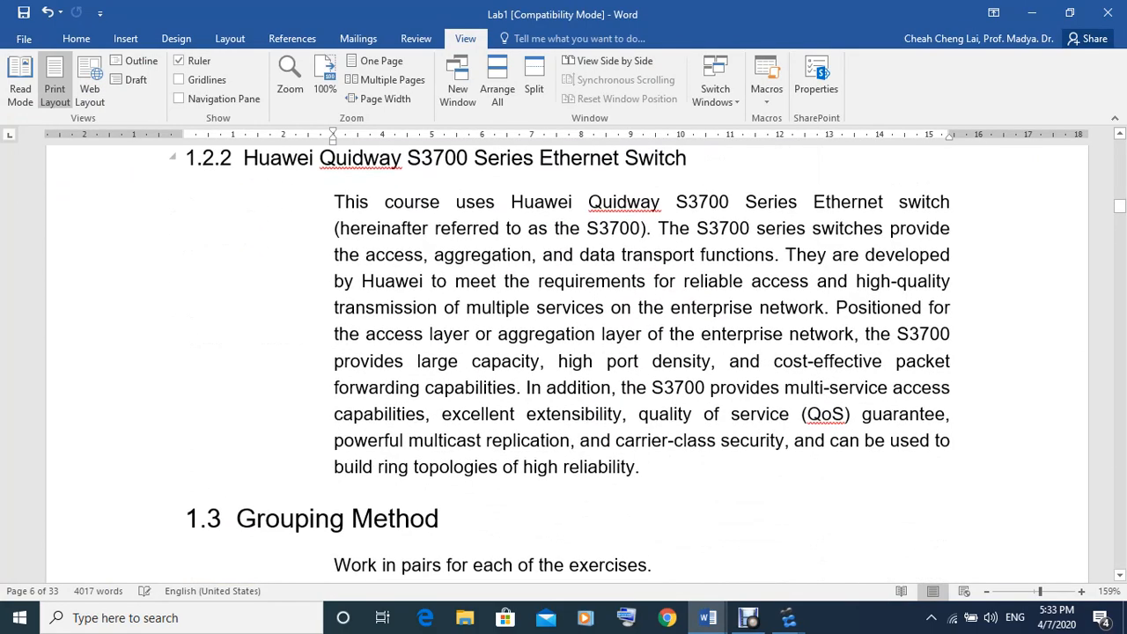
pyautogui.scroll(-3, 567, 360)
pyautogui.scroll(-10, 567, 361)
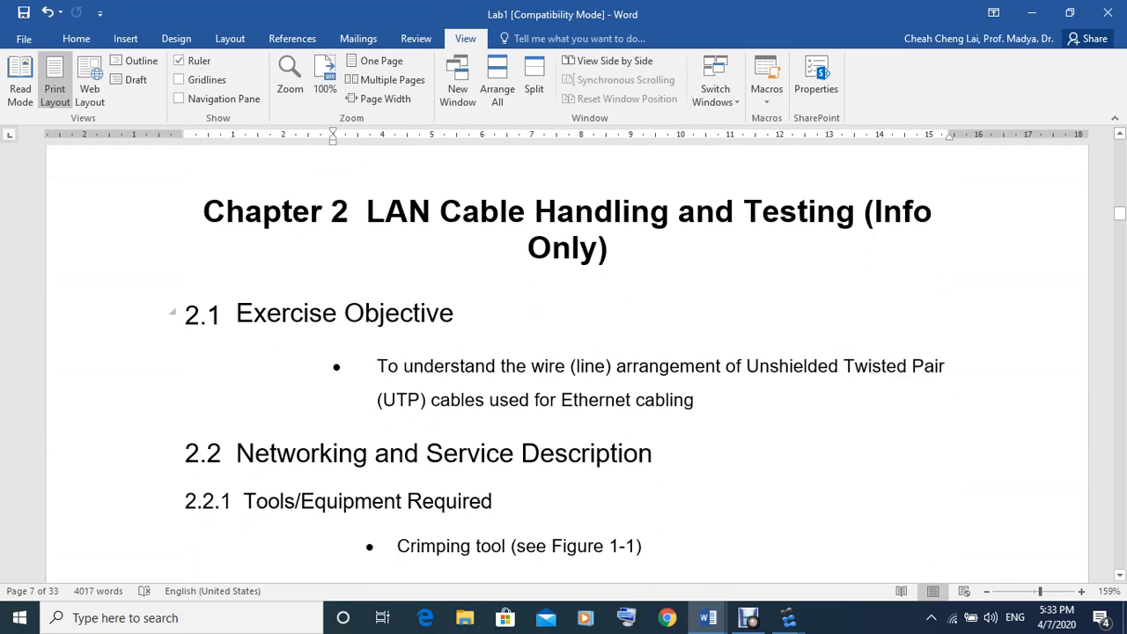
# - Look through Chapter 2 of the lab guide, from the UTP cable description to the Additional Task in section 2.4
pyautogui.scroll(-15, 563, 361)
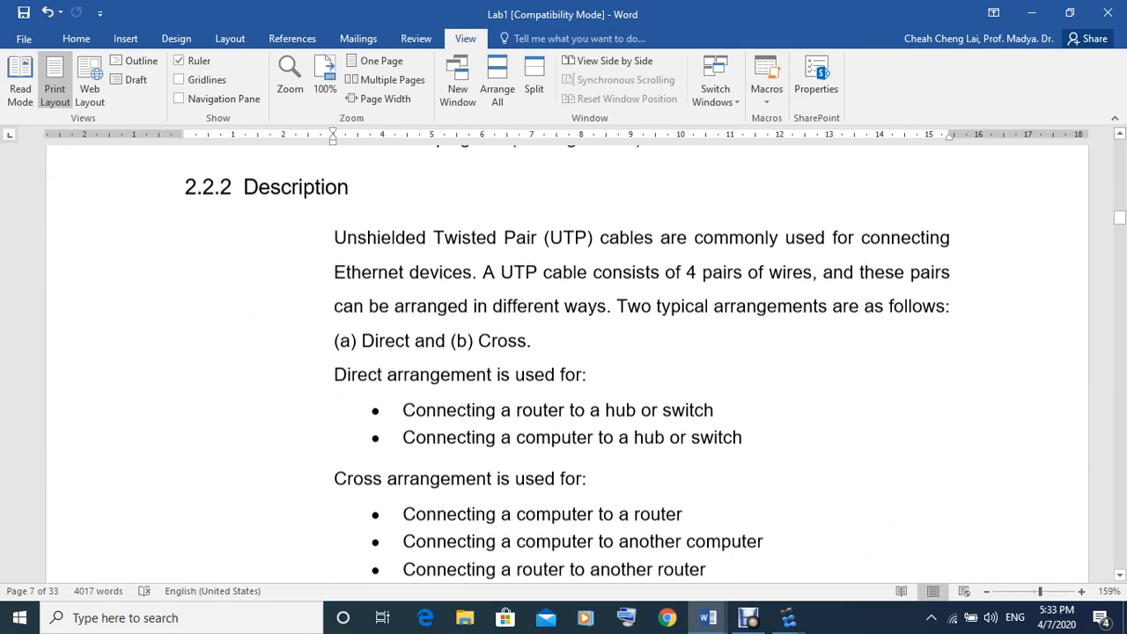
pyautogui.scroll(-15, 563, 361)
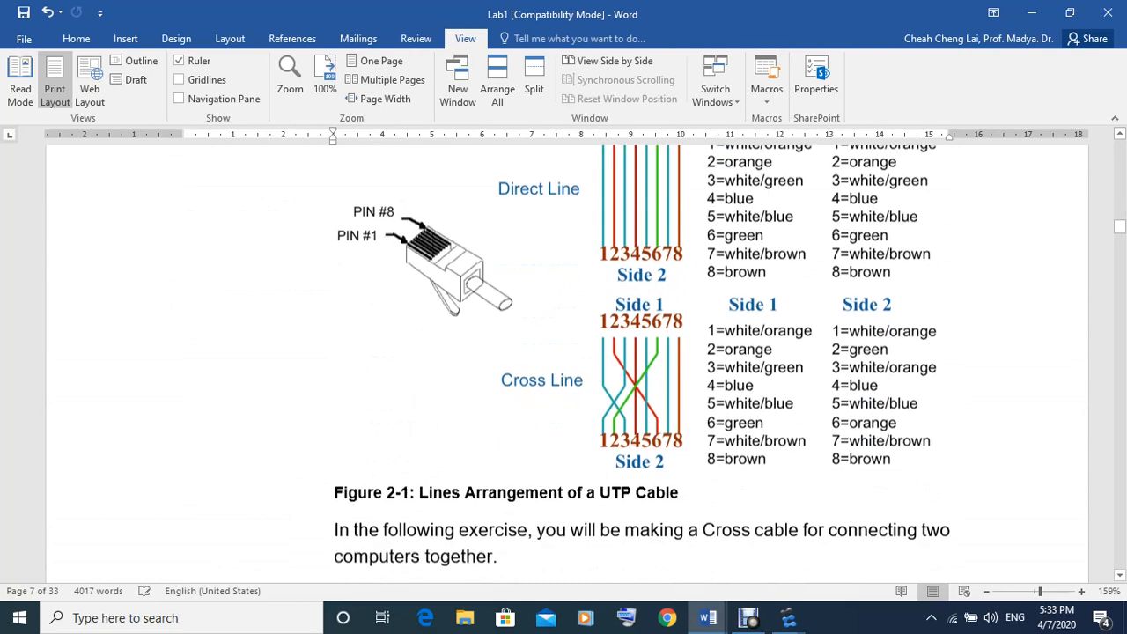
pyautogui.scroll(-15, 564, 361)
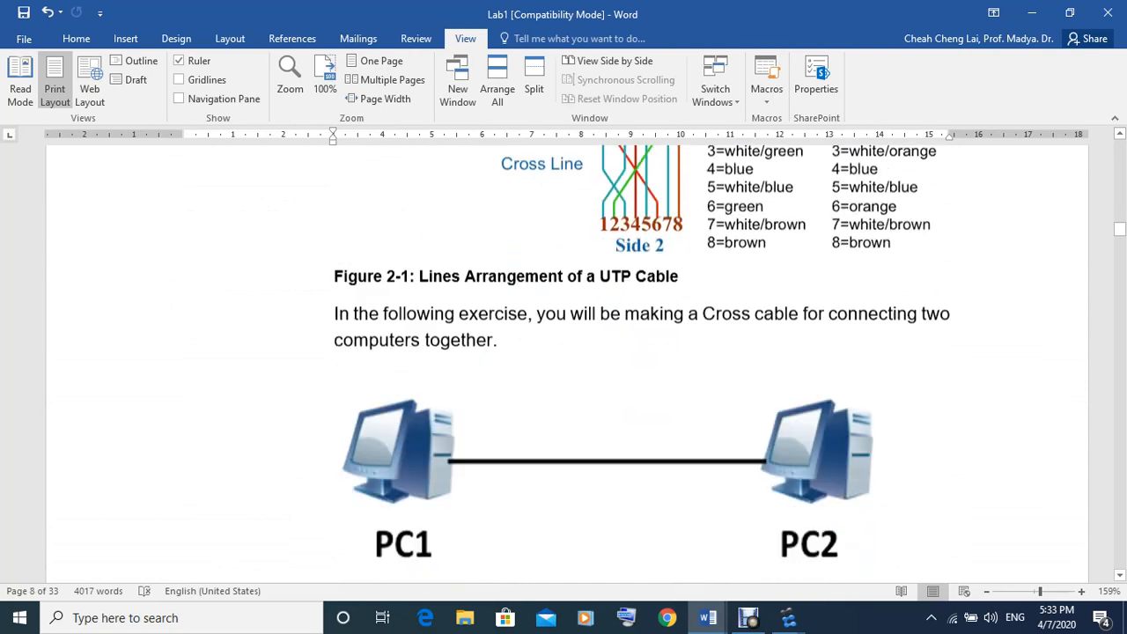
pyautogui.scroll(-15, 563, 361)
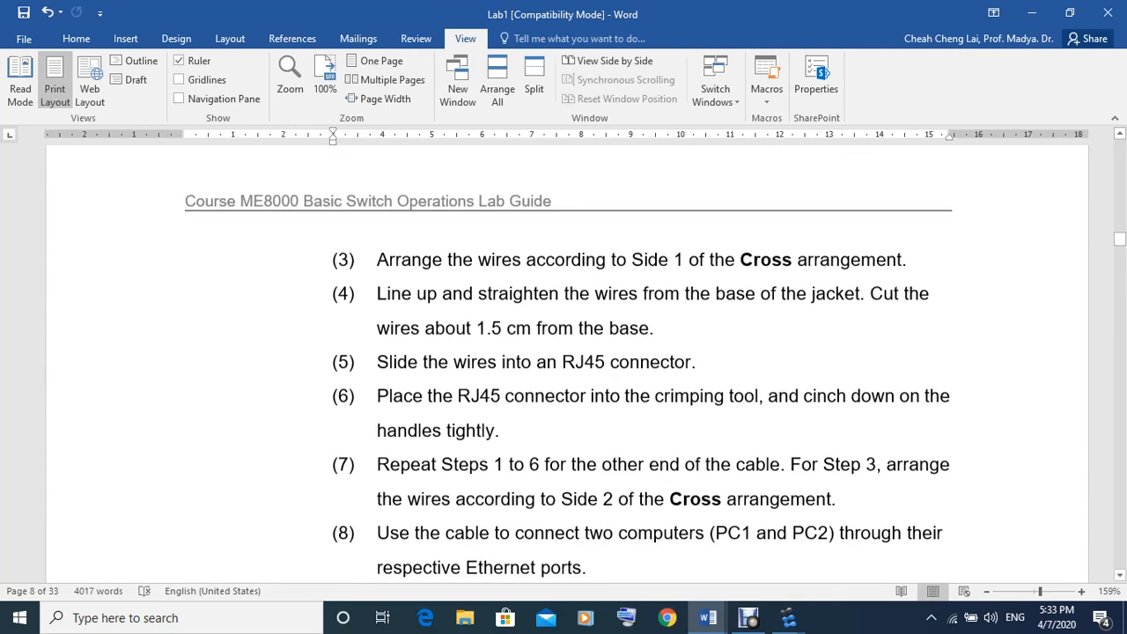
pyautogui.scroll(-12, 564, 361)
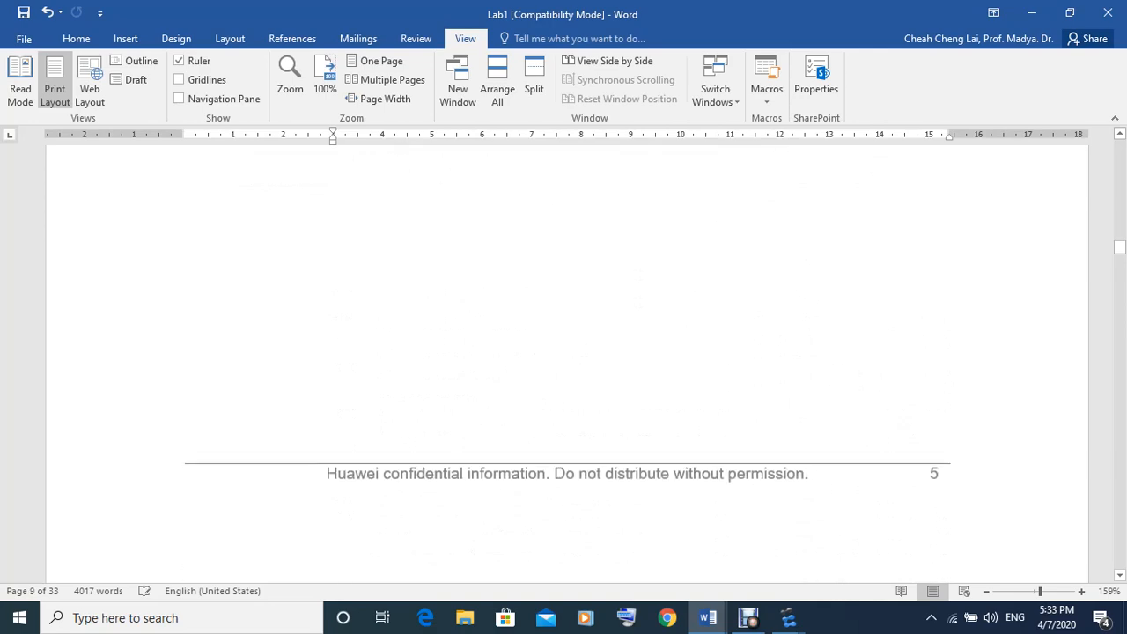
pyautogui.scroll(-12, 564, 361)
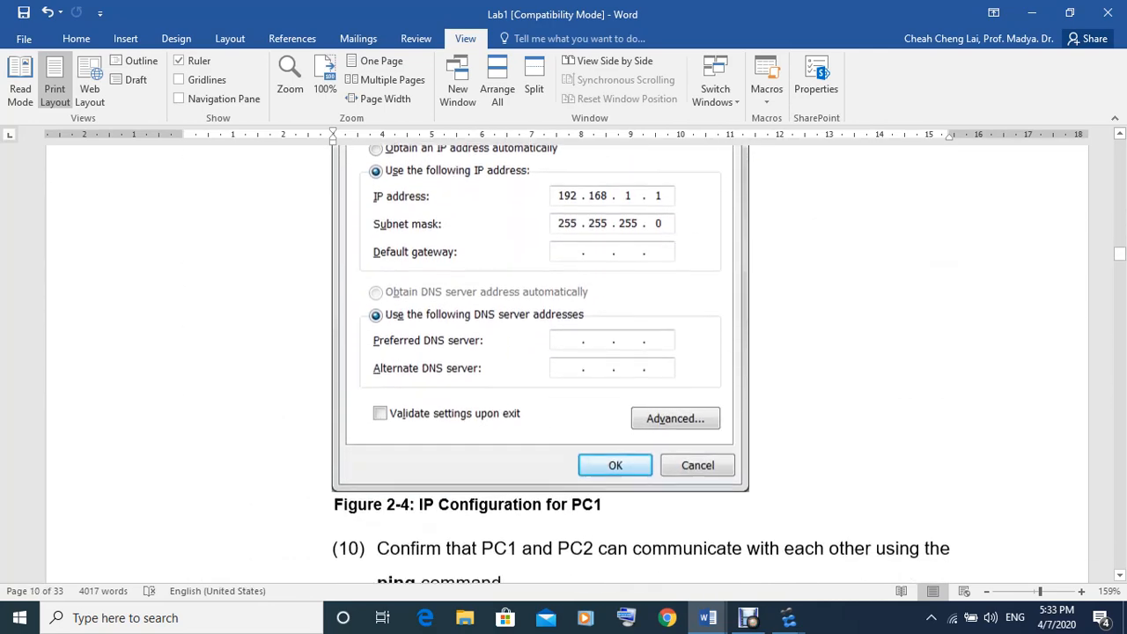
pyautogui.scroll(-12, 563, 361)
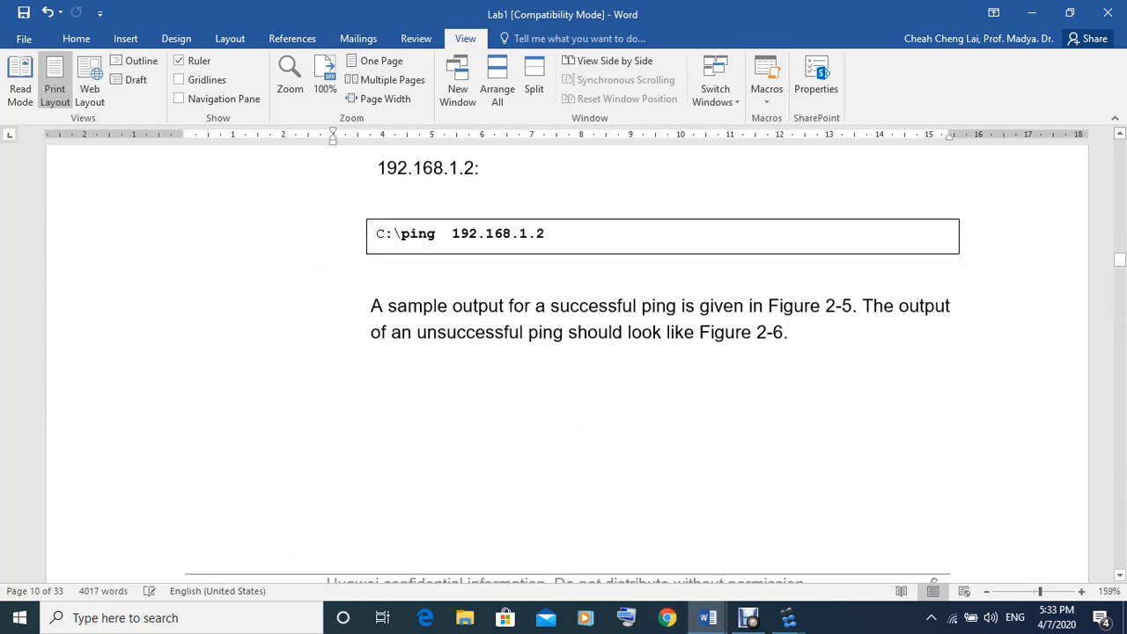
pyautogui.scroll(-10, 563, 361)
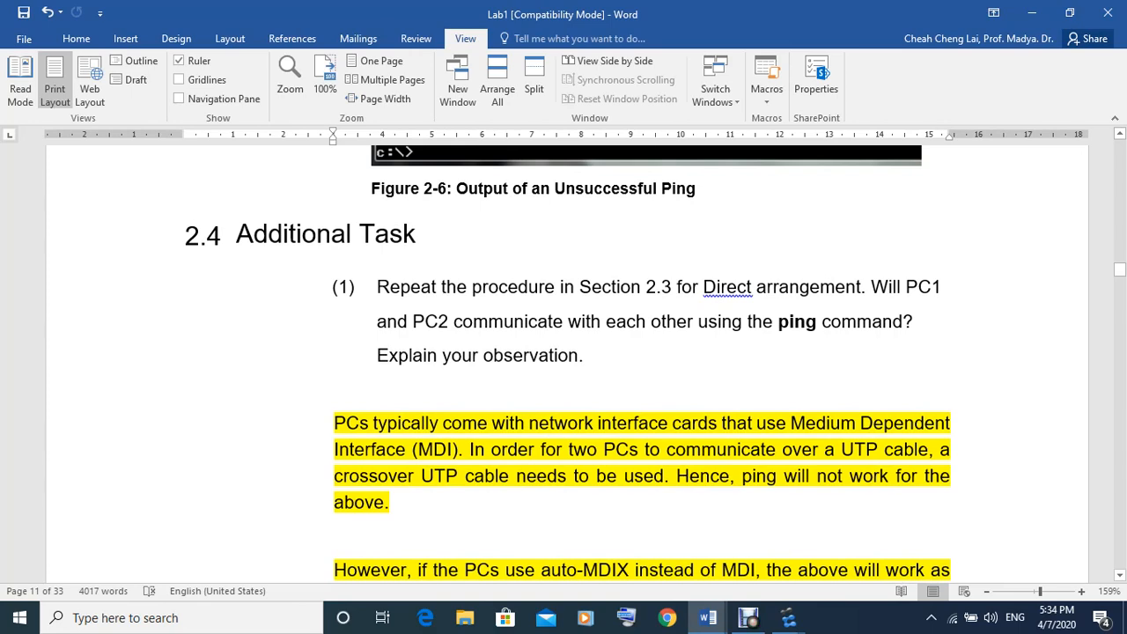
# - Look through Chapter 3 on switch configuration via console connection and continue to the start of Chapter 4, Understanding Basic VRP Commands
pyautogui.scroll(-10, 564, 352)
pyautogui.scroll(-3, 563, 352)
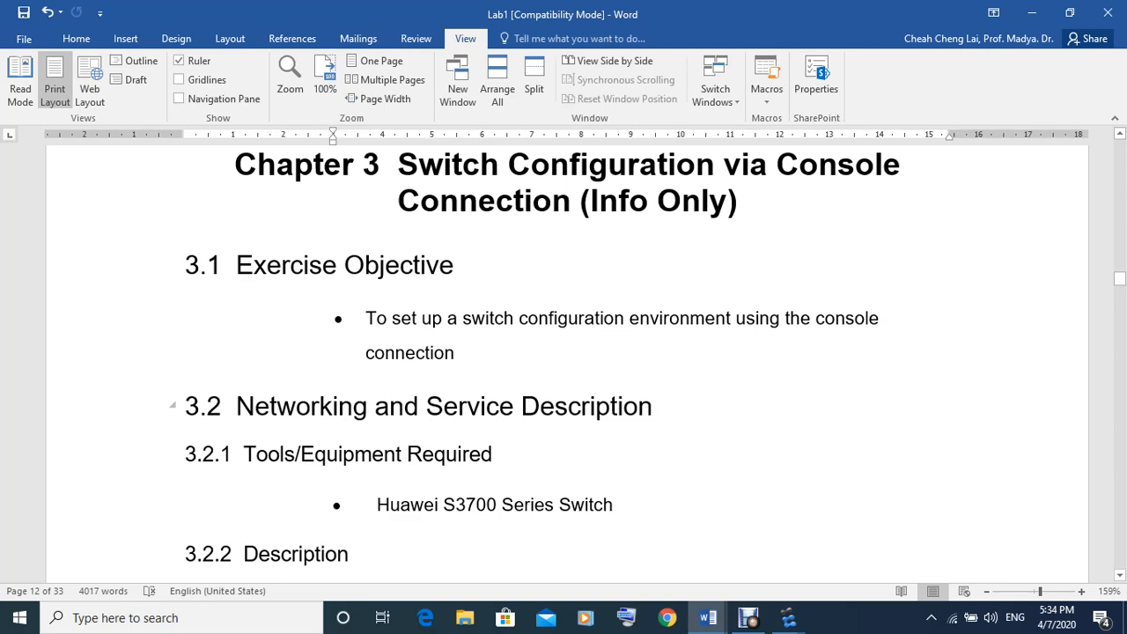
pyautogui.scroll(-10, 563, 352)
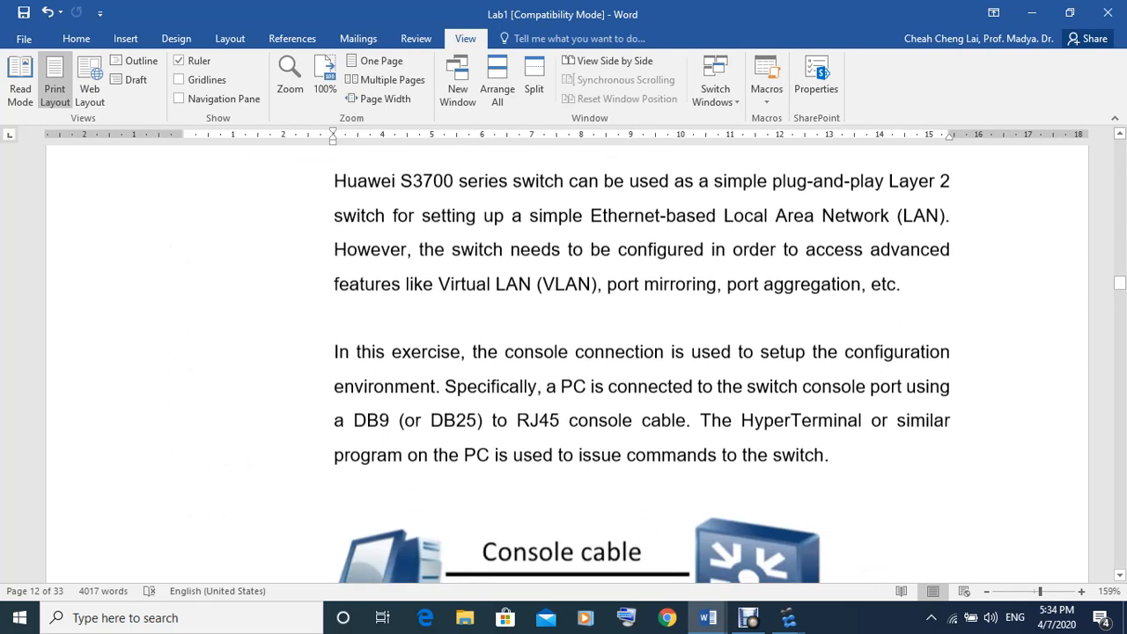
pyautogui.scroll(-10, 563, 353)
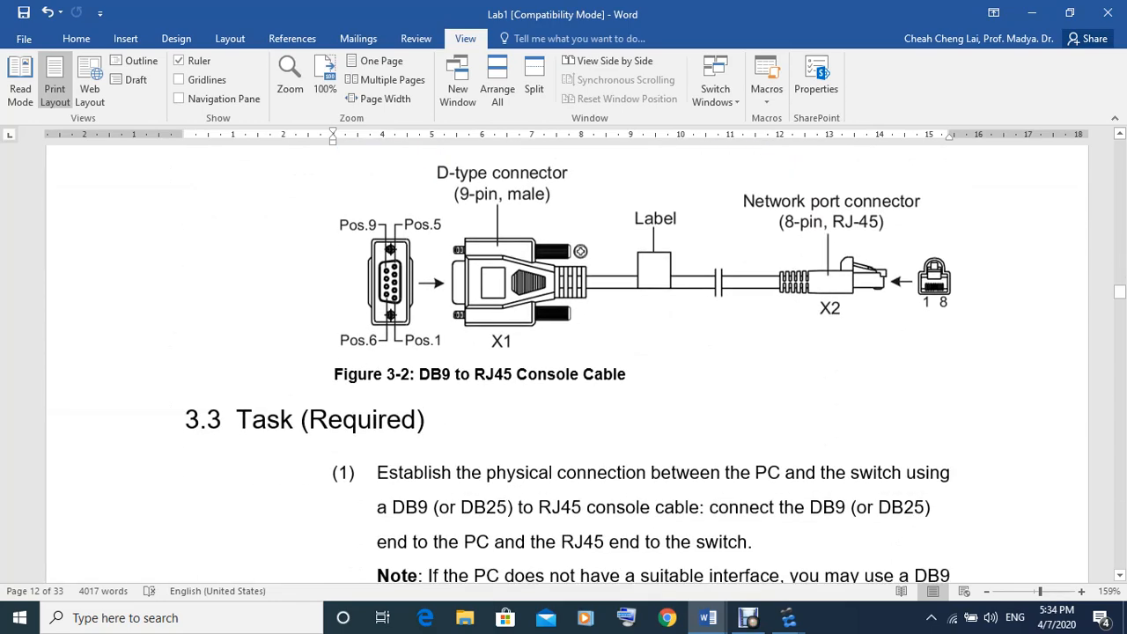
pyautogui.scroll(-10, 563, 352)
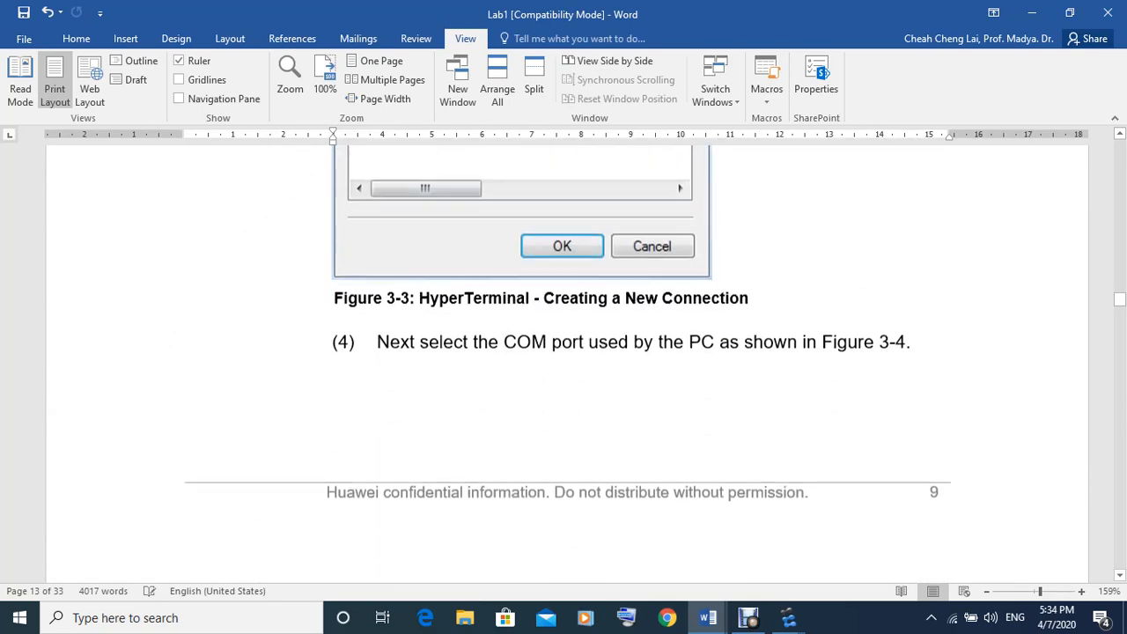
pyautogui.scroll(-3, 564, 352)
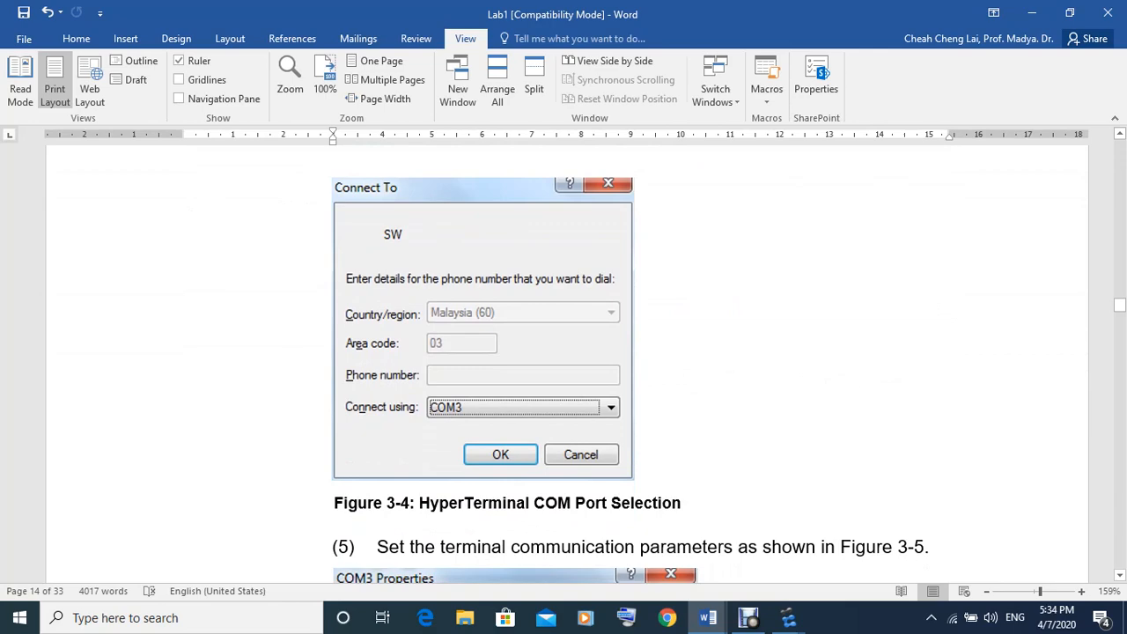
pyautogui.scroll(-15, 563, 352)
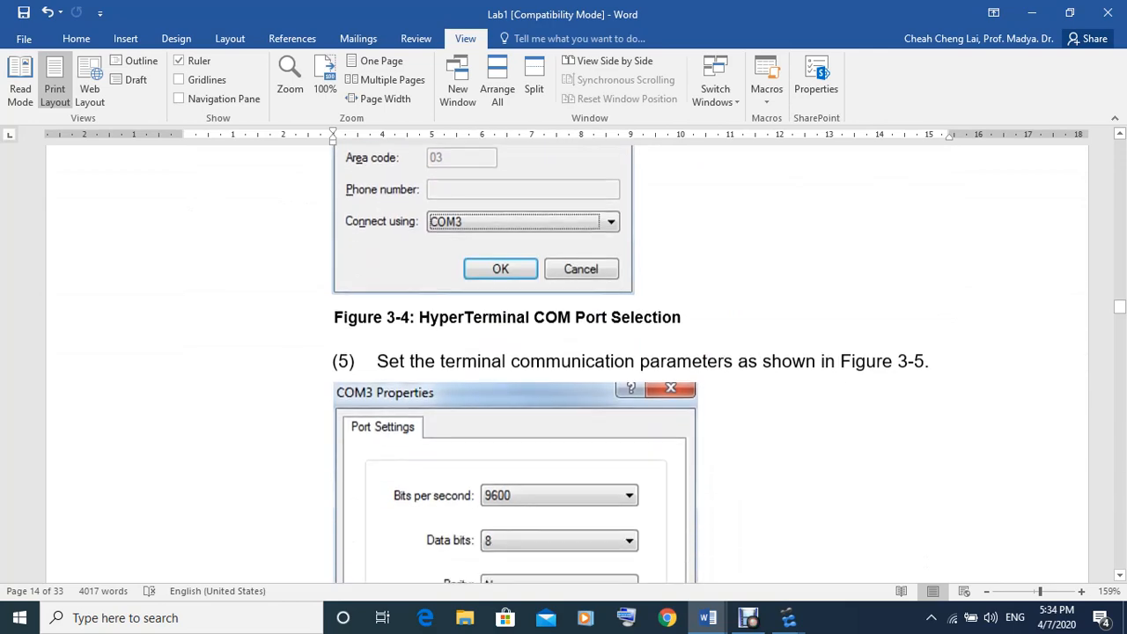
pyautogui.scroll(-13, 563, 352)
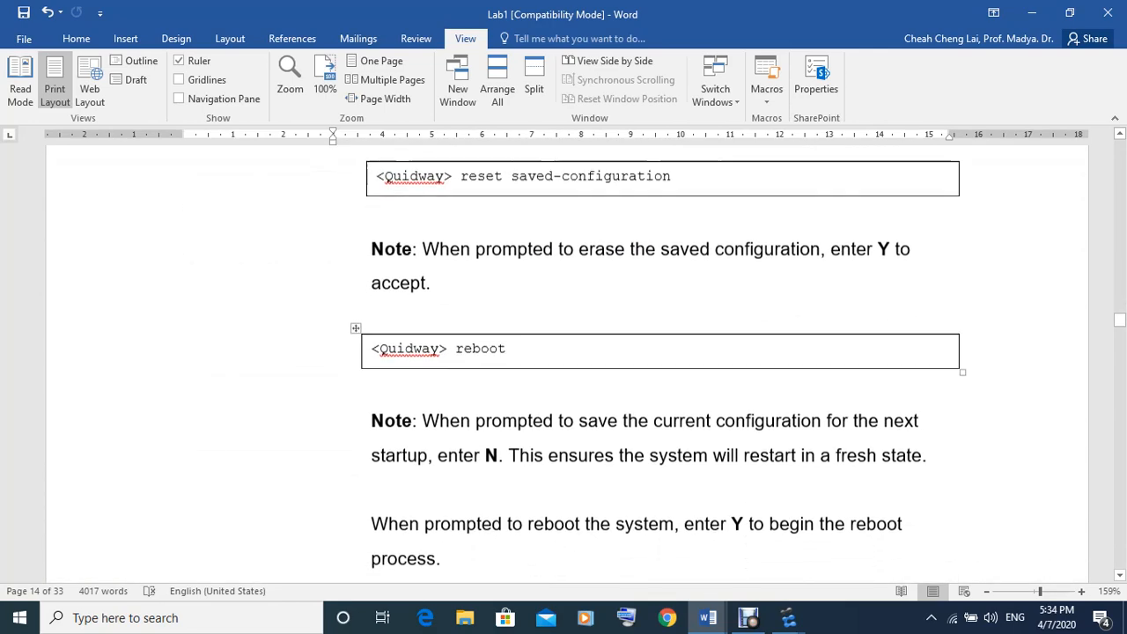
pyautogui.scroll(-13, 564, 352)
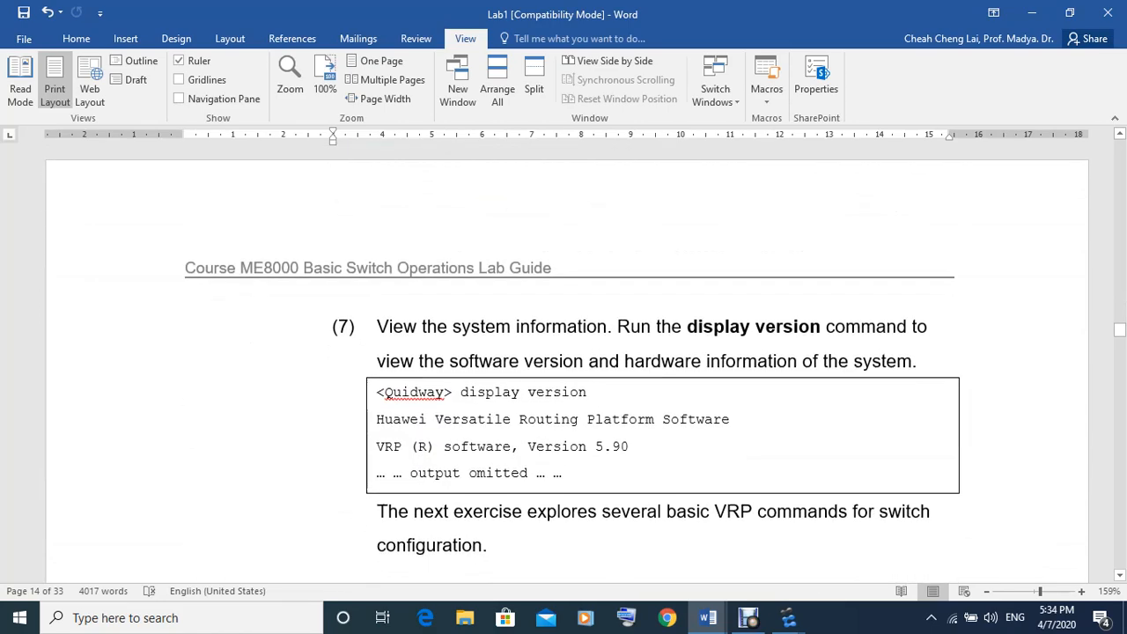
pyautogui.scroll(-4, 563, 352)
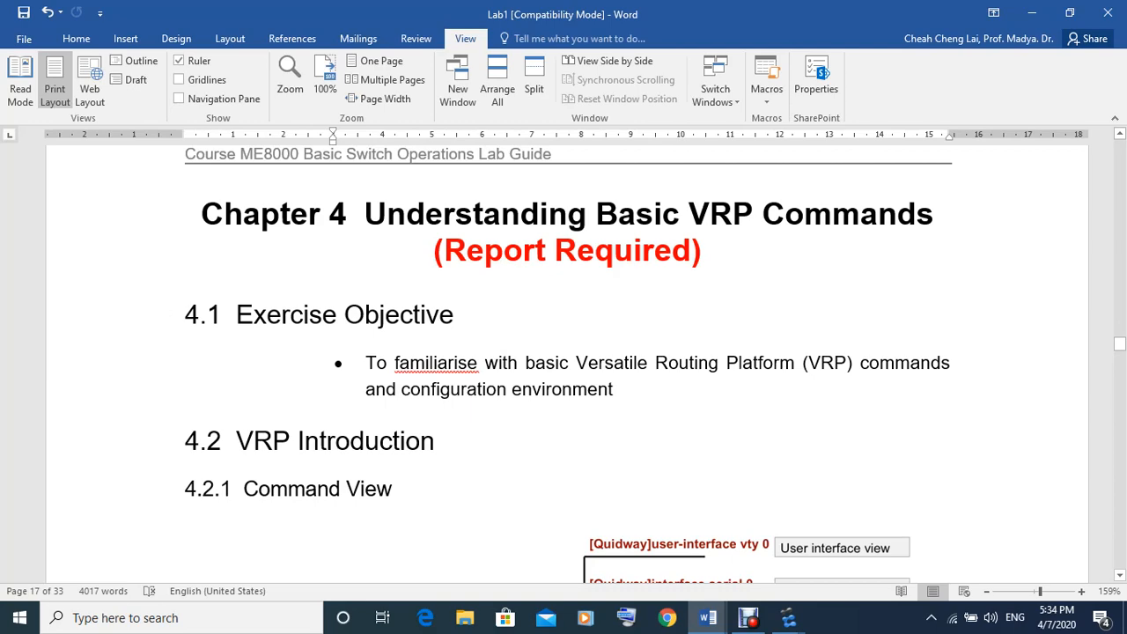
# - Look through the start of Chapter 4, from the VRP command views to the section 4.2.3 examples of entering and exiting system and interface views
pyautogui.scroll(-2, 568, 364)
pyautogui.scroll(-4, 568, 365)
pyautogui.scroll(1, 568, 365)
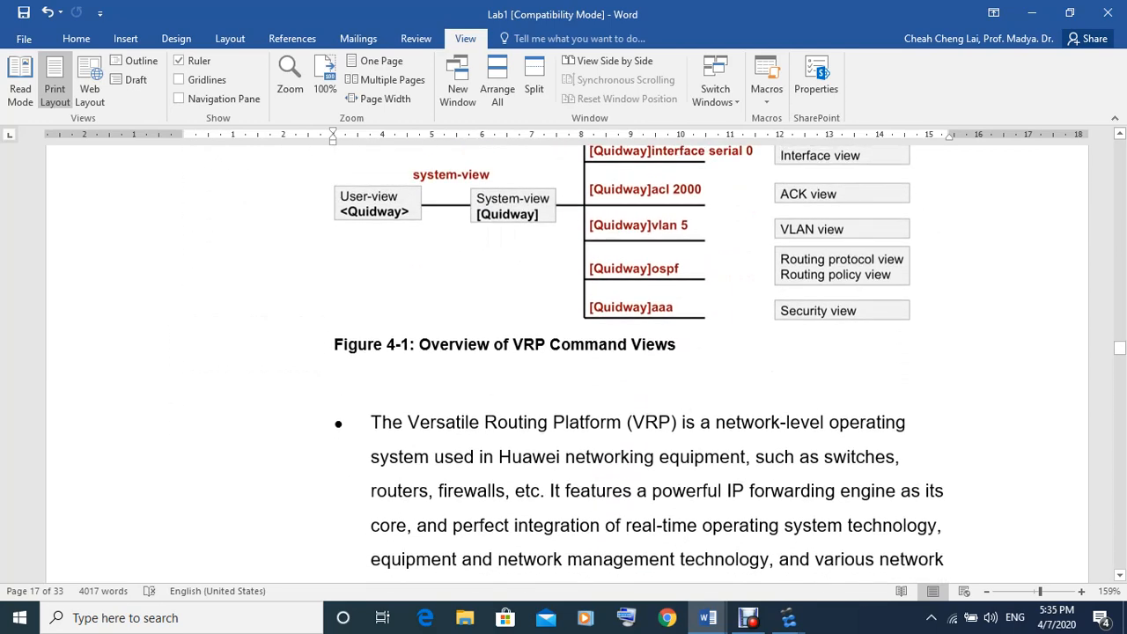
pyautogui.scroll(-8, 567, 365)
pyautogui.scroll(-7, 568, 364)
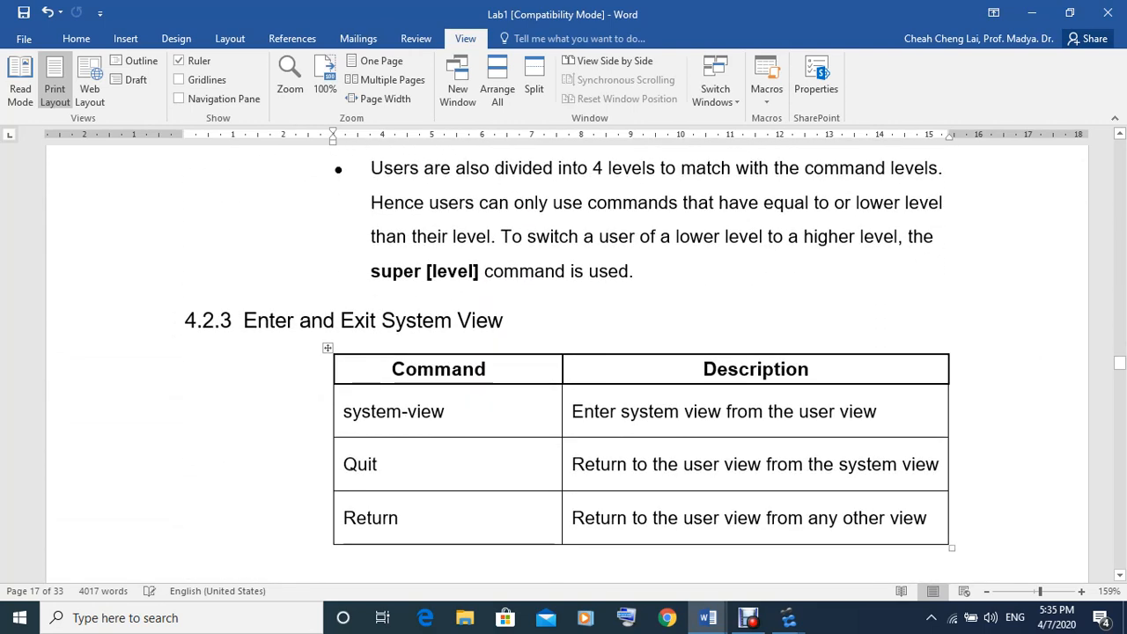
pyautogui.scroll(-2, 567, 365)
pyautogui.scroll(1, 568, 365)
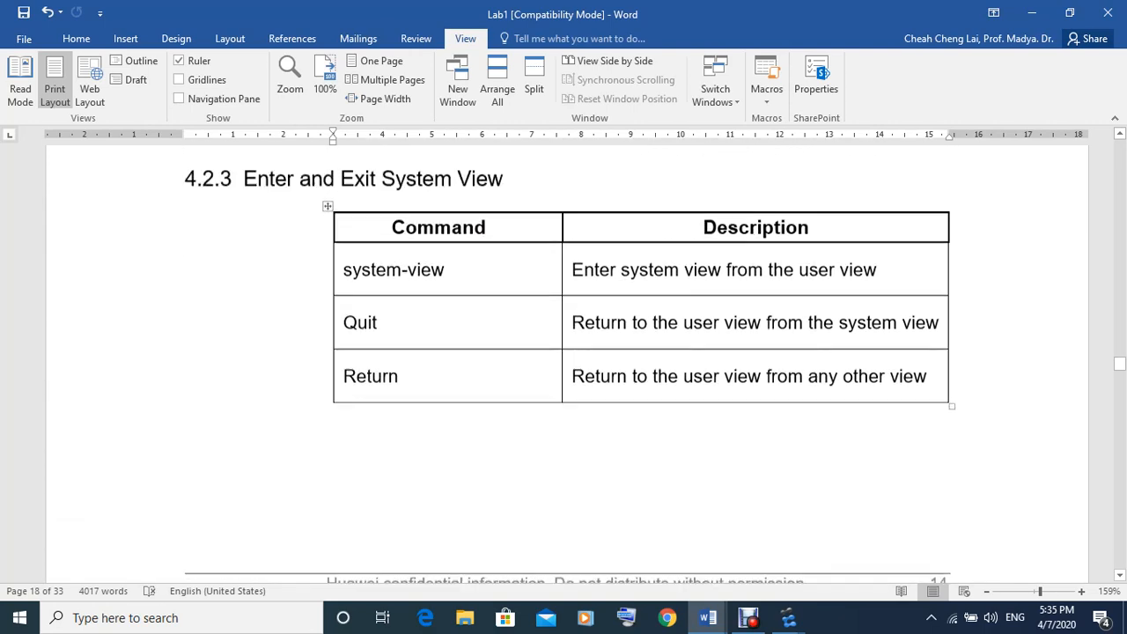
pyautogui.scroll(1, 568, 364)
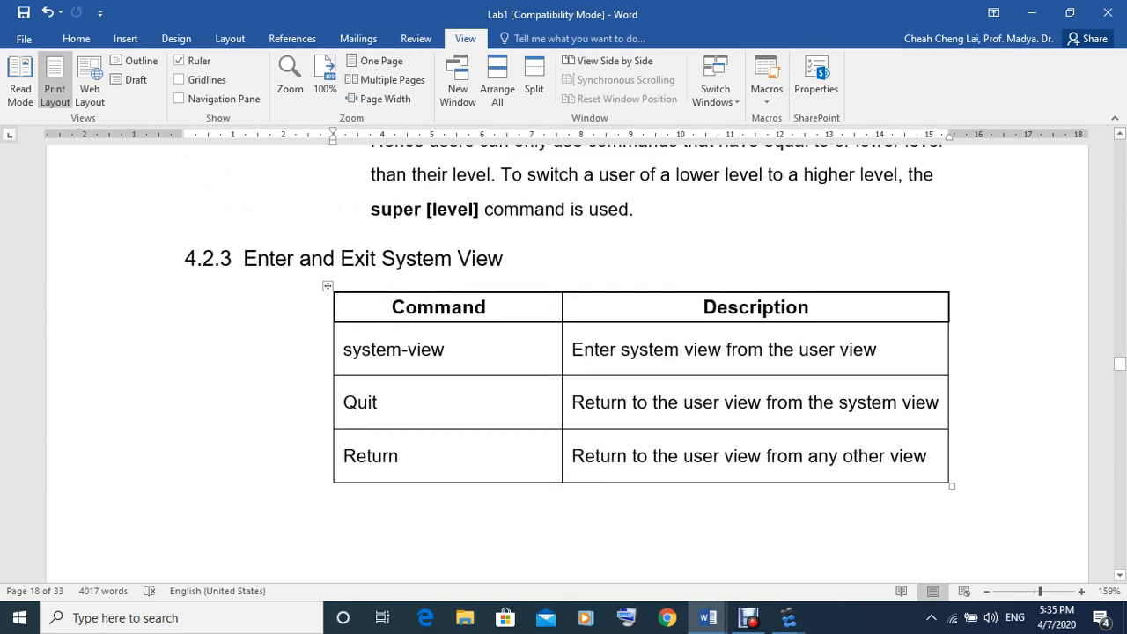
pyautogui.scroll(-8, 568, 364)
pyautogui.scroll(-2, 568, 365)
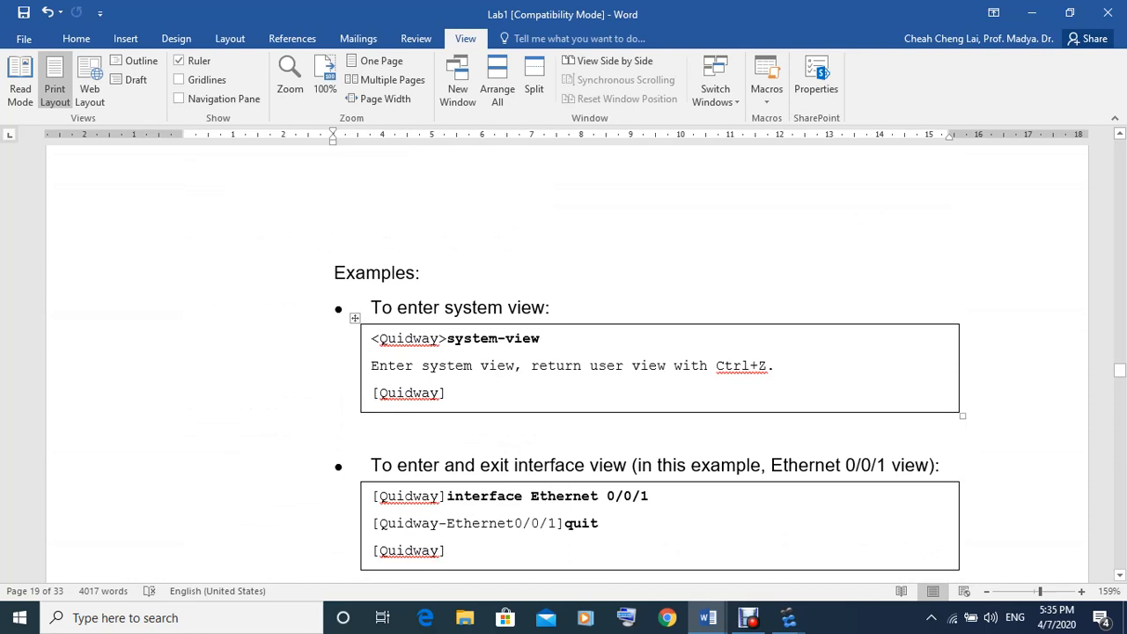
pyautogui.scroll(-2, 652, 365)
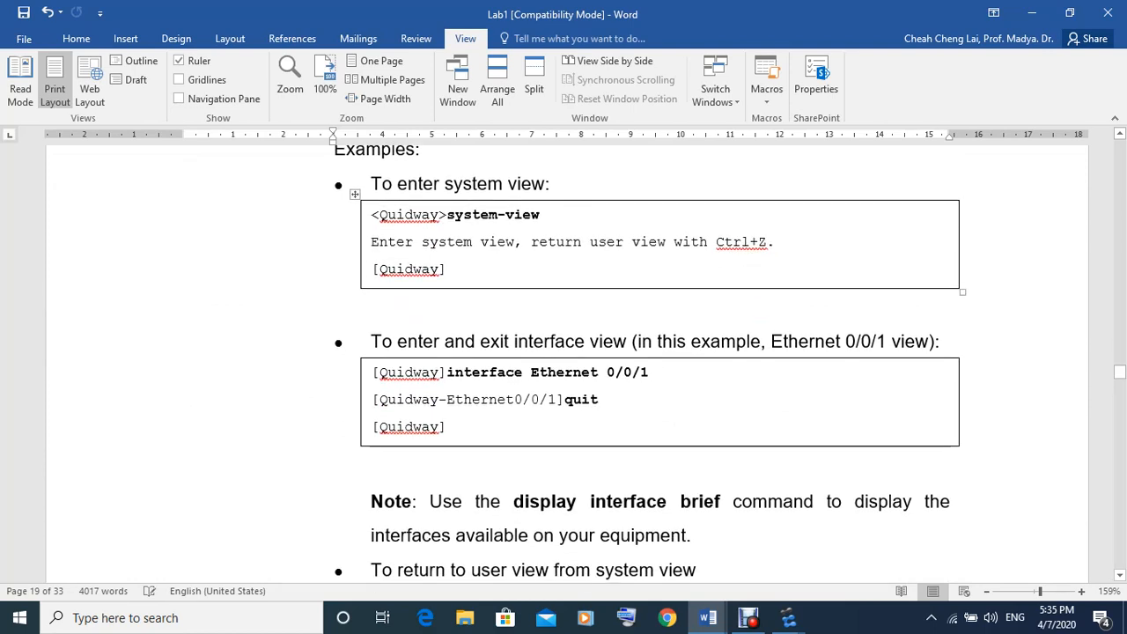
pyautogui.scroll(-1, 651, 363)
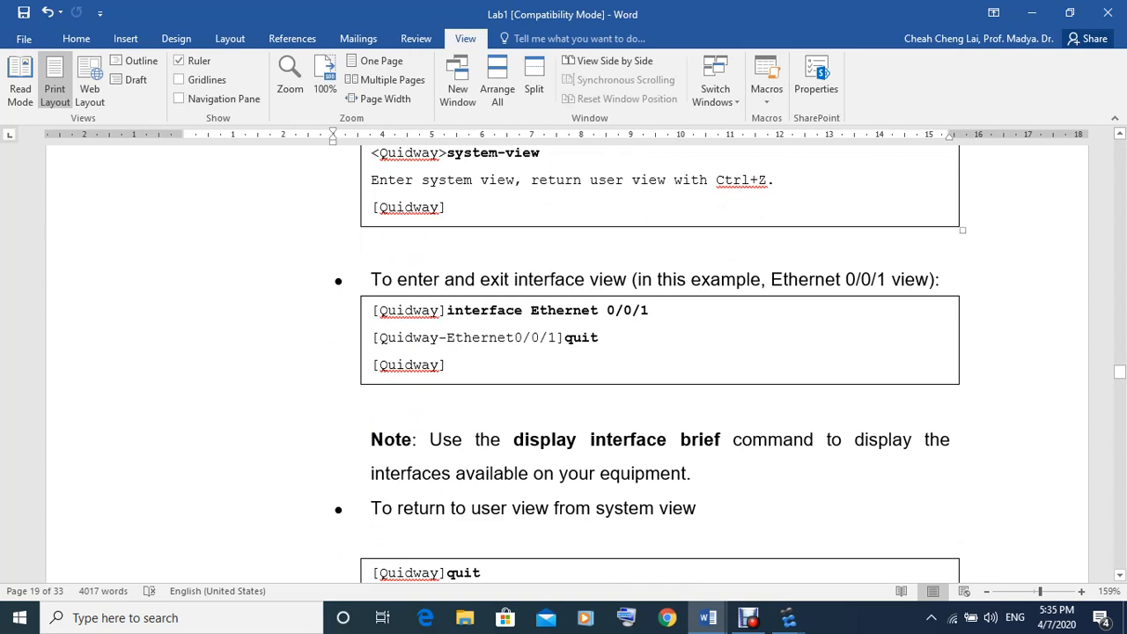
# - Look through section 4.2.4 on the online help system, the command reference figures and the keyword completion examples that follow
pyautogui.scroll(-7, 651, 364)
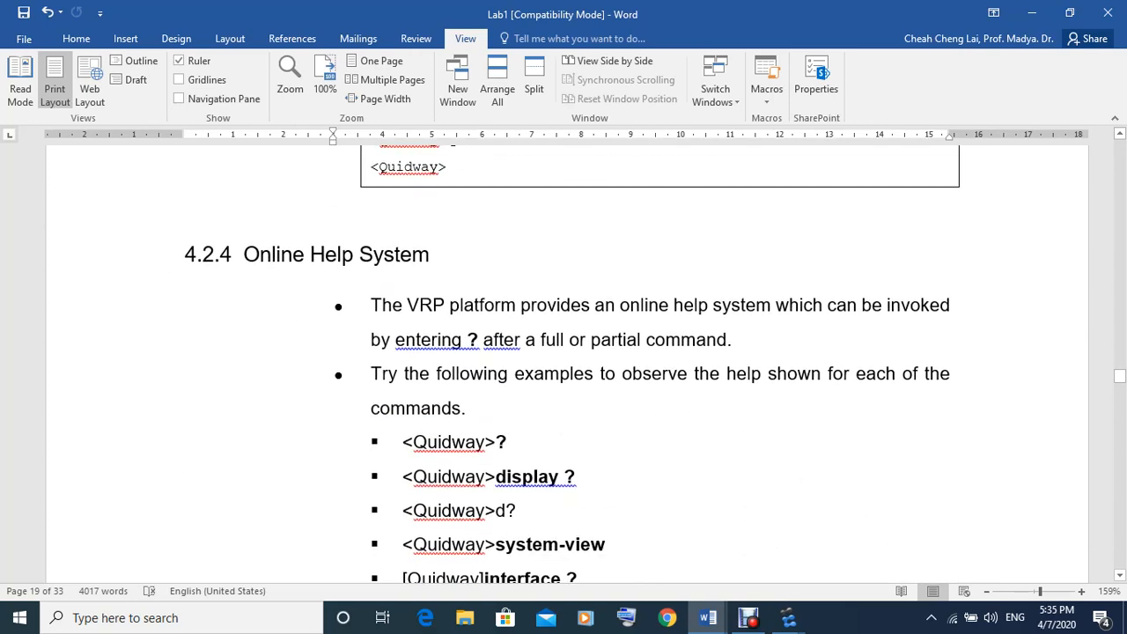
pyautogui.scroll(-12, 563, 361)
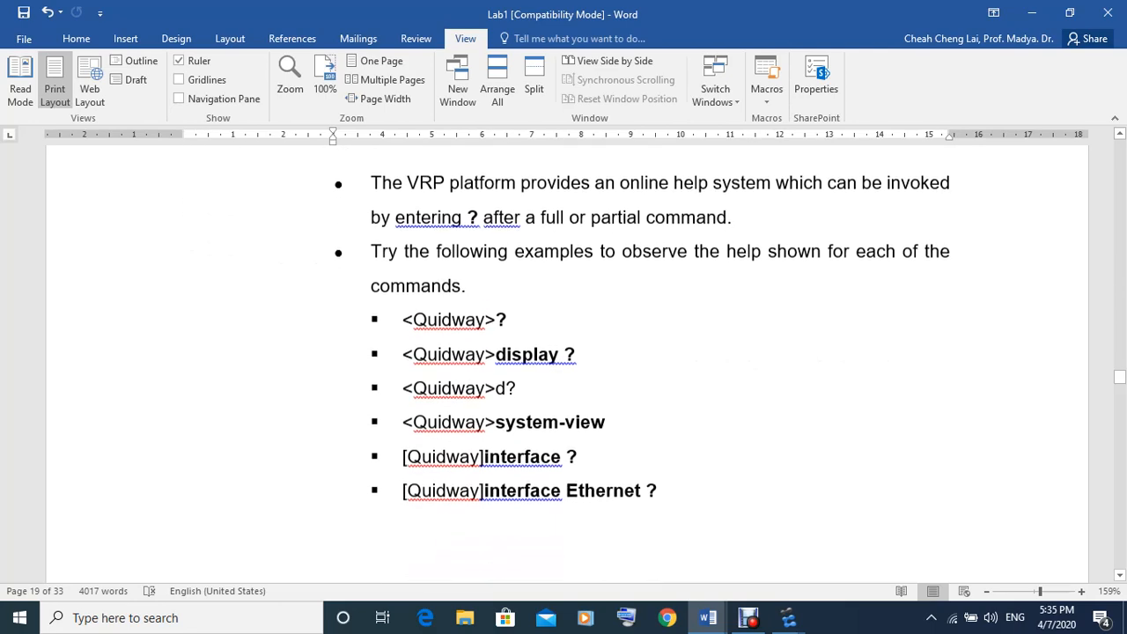
pyautogui.scroll(-18, 564, 361)
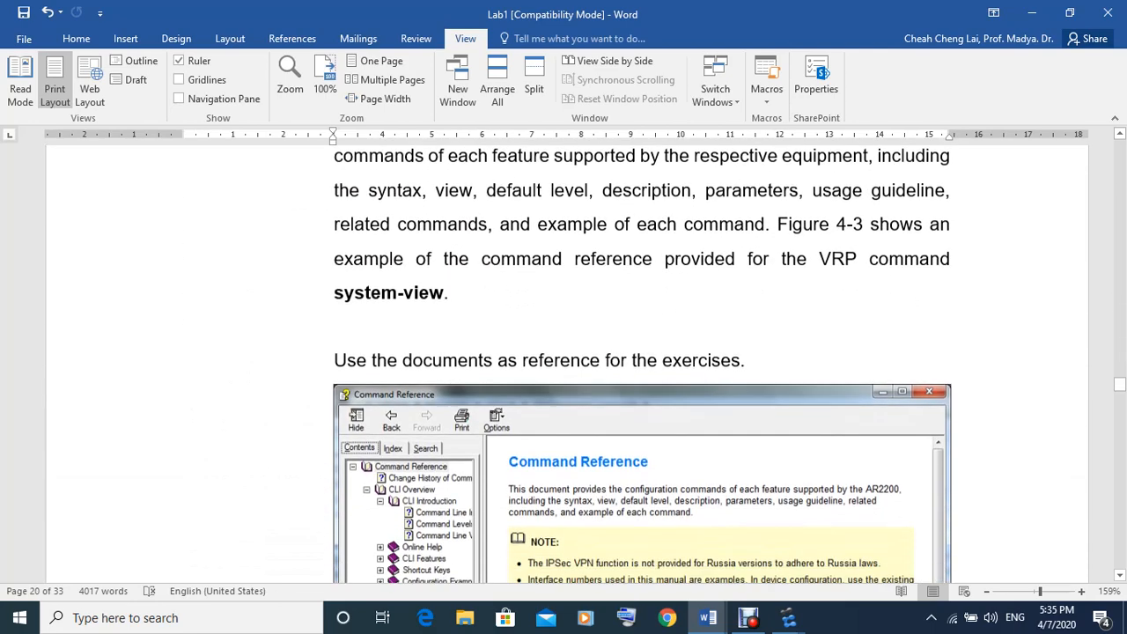
pyautogui.scroll(-18, 563, 361)
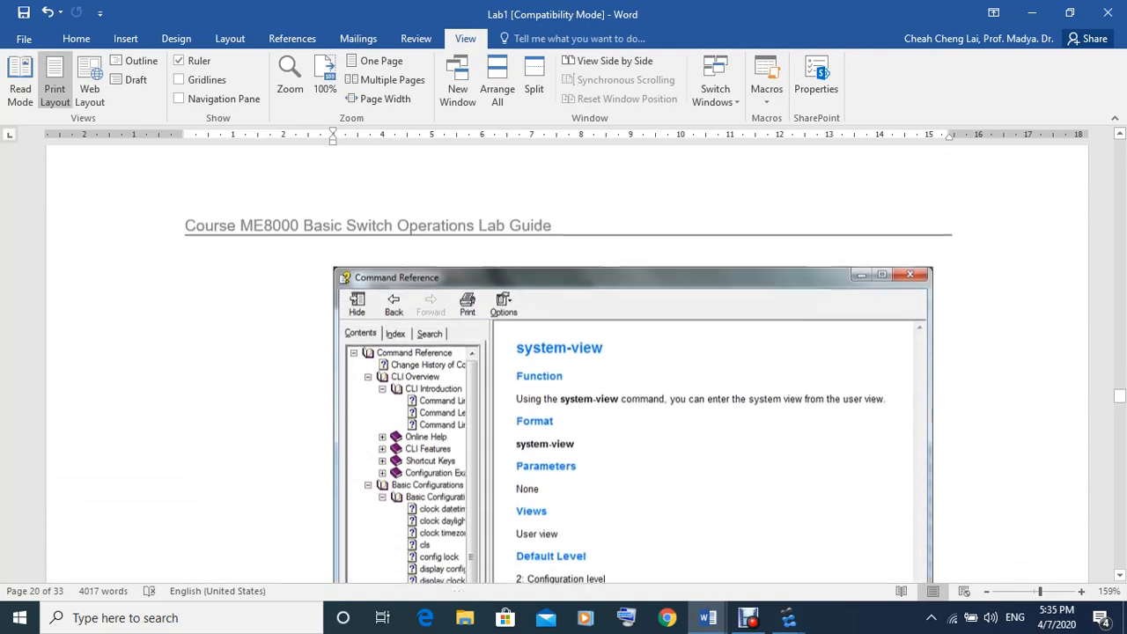
pyautogui.scroll(-15, 564, 361)
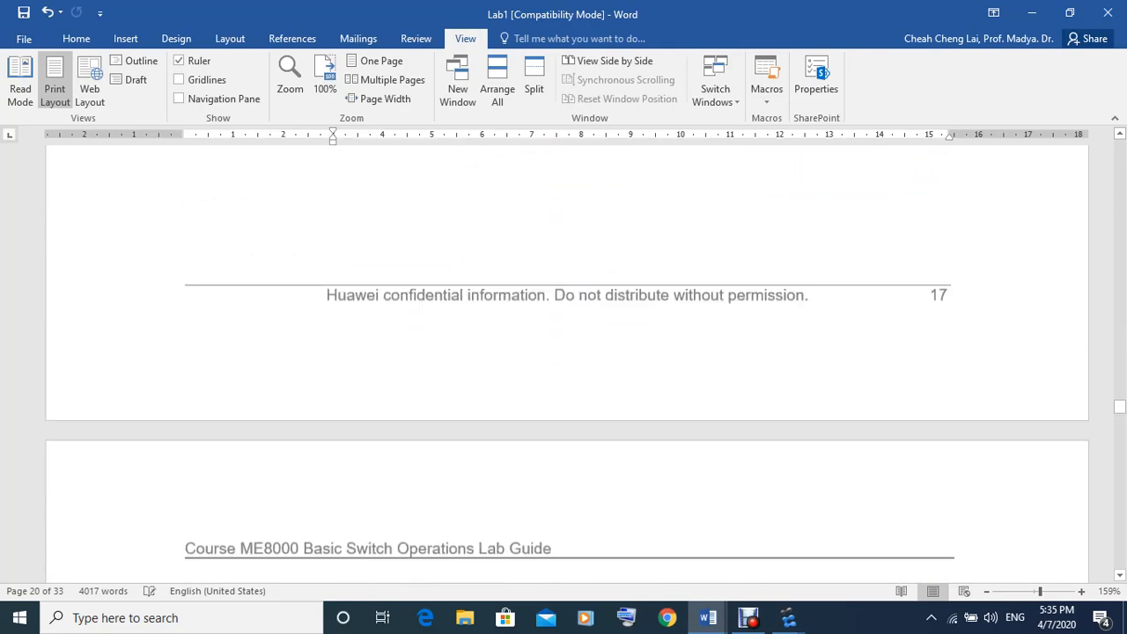
pyautogui.scroll(-18, 563, 361)
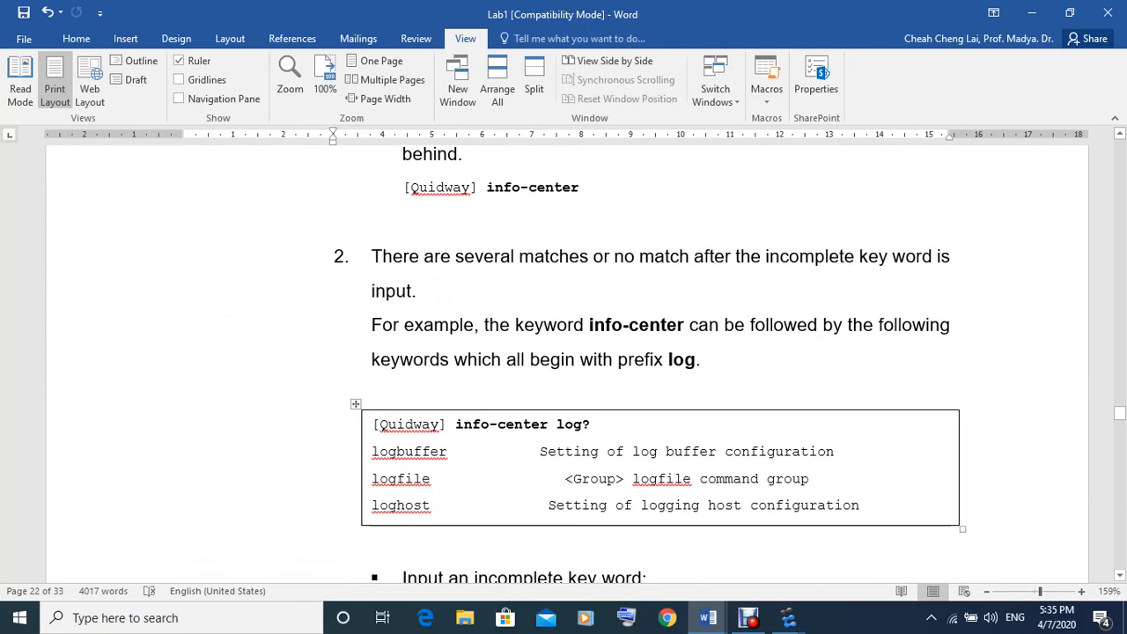
pyautogui.scroll(-18, 564, 361)
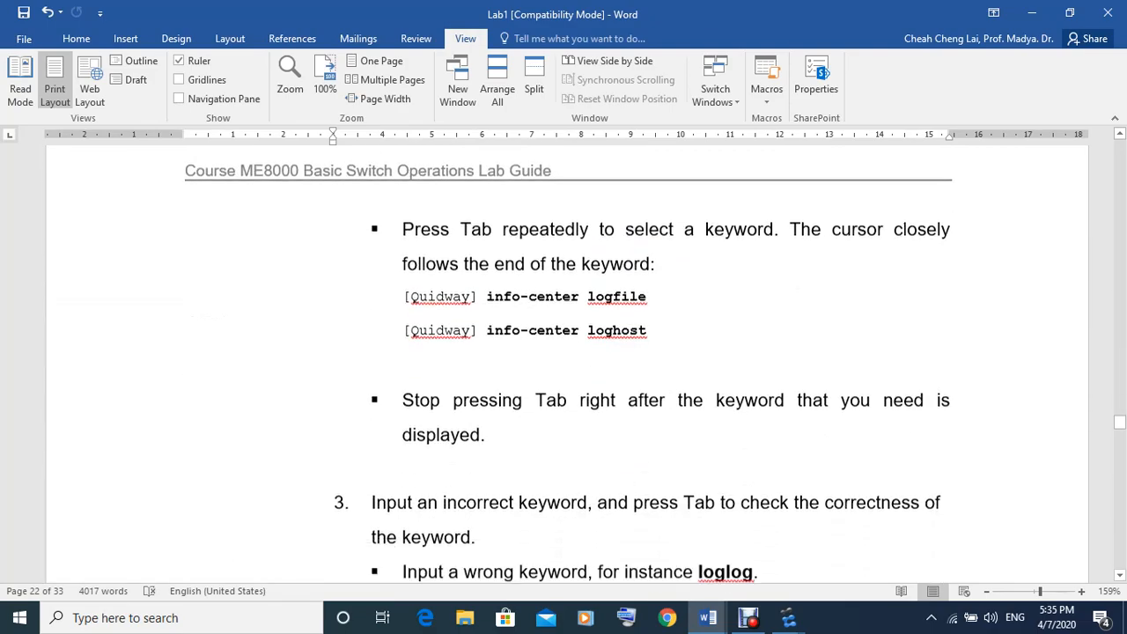
pyautogui.scroll(-18, 564, 361)
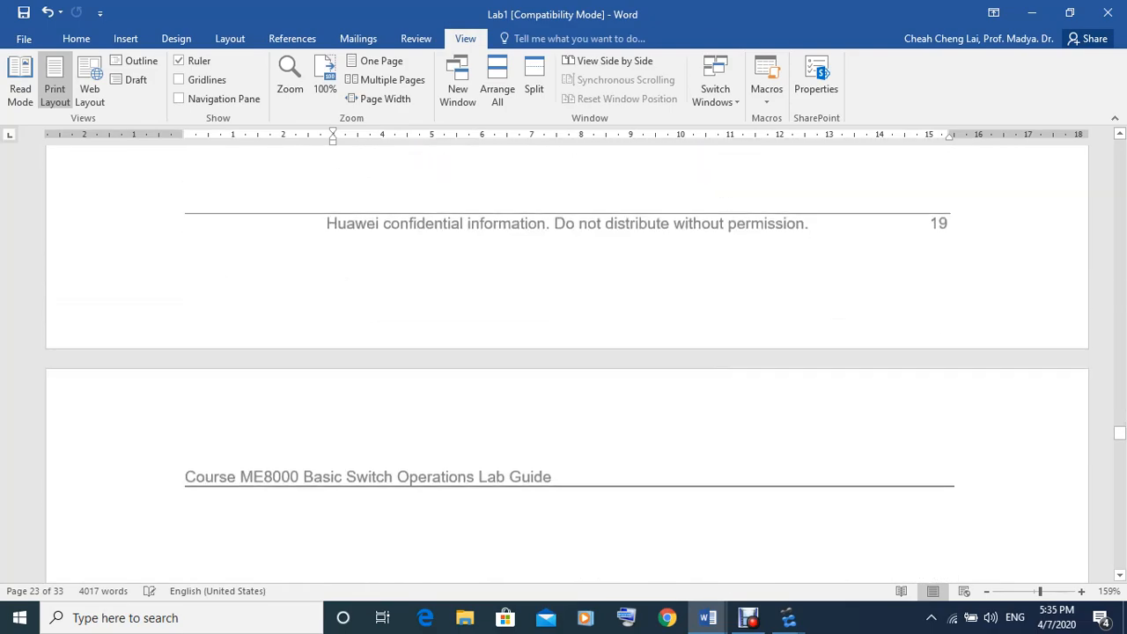
pyautogui.scroll(-9, 563, 361)
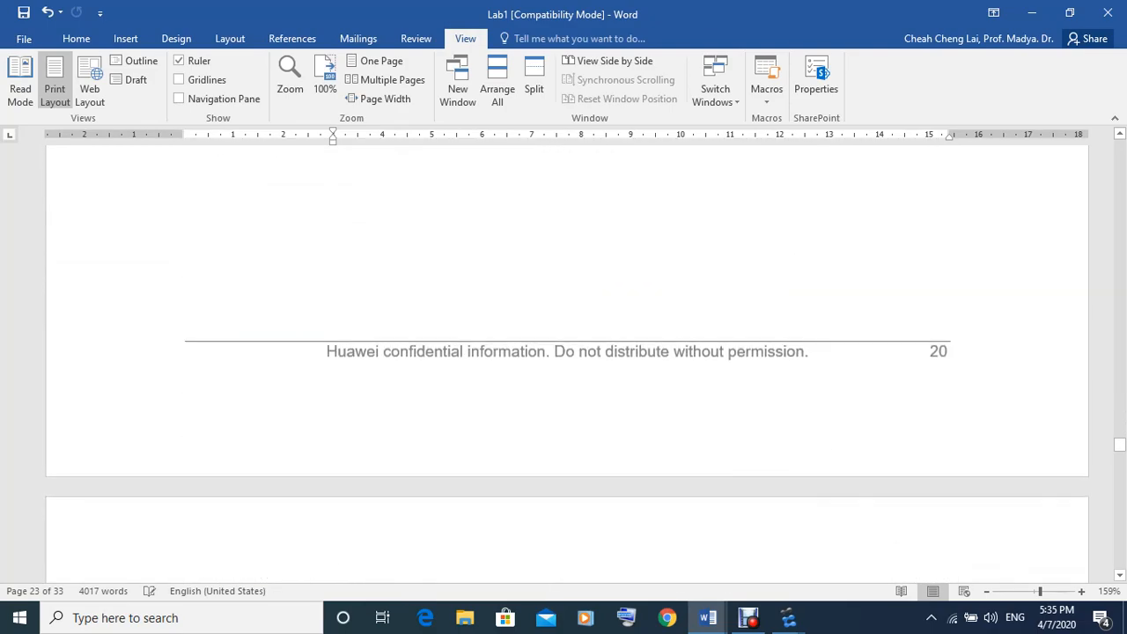
# - Examine sections 4.3 to 4.5, covering the required equipment, the command list in the Task section and the Additional Tasks
pyautogui.scroll(-3, 567, 361)
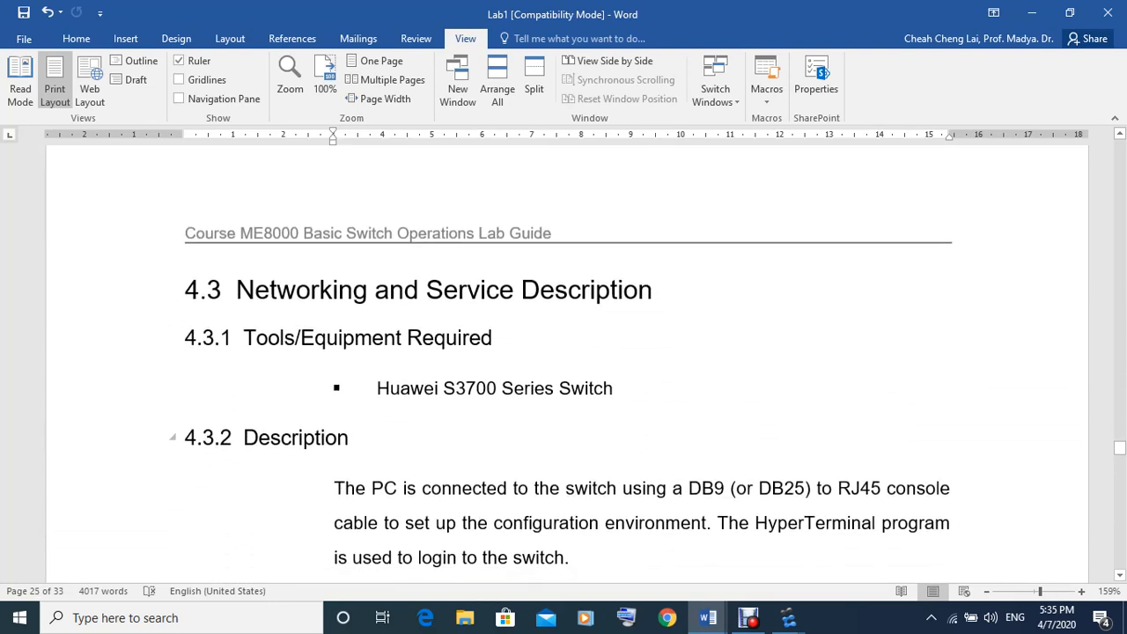
pyautogui.scroll(-4, 567, 361)
pyautogui.scroll(-8, 567, 361)
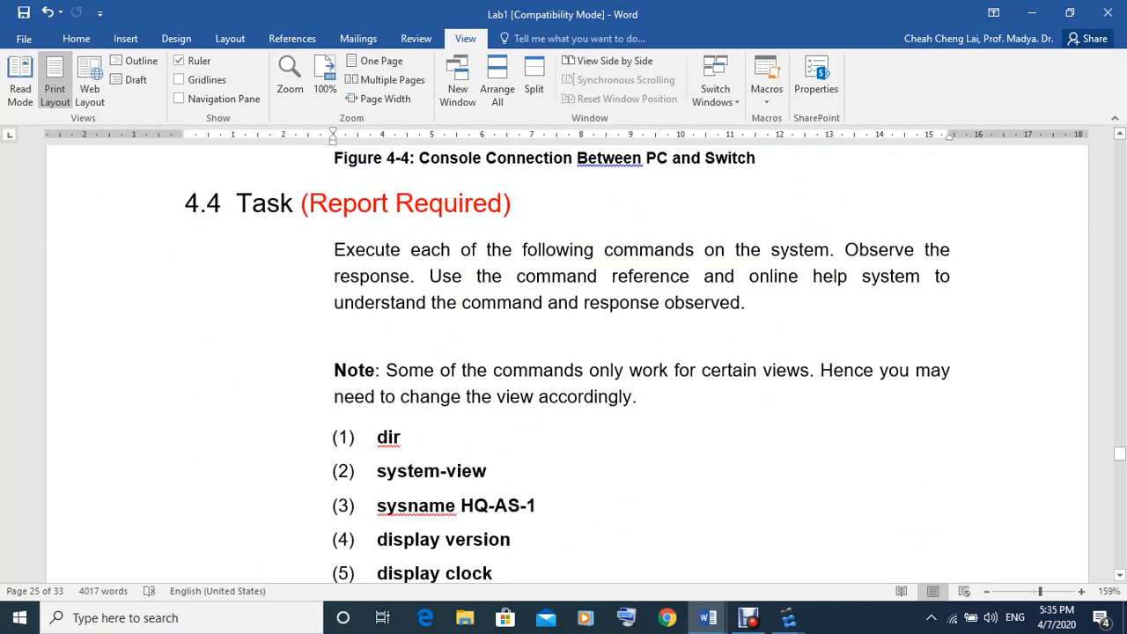
pyautogui.scroll(-5, 567, 361)
pyautogui.scroll(-3, 567, 361)
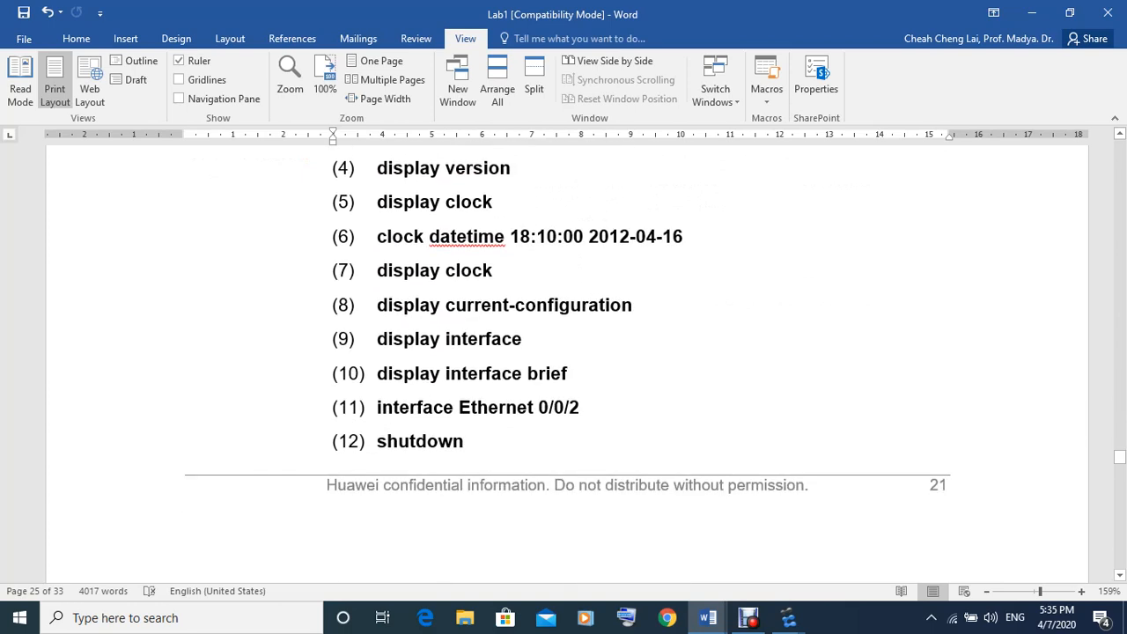
pyautogui.scroll(-10, 567, 363)
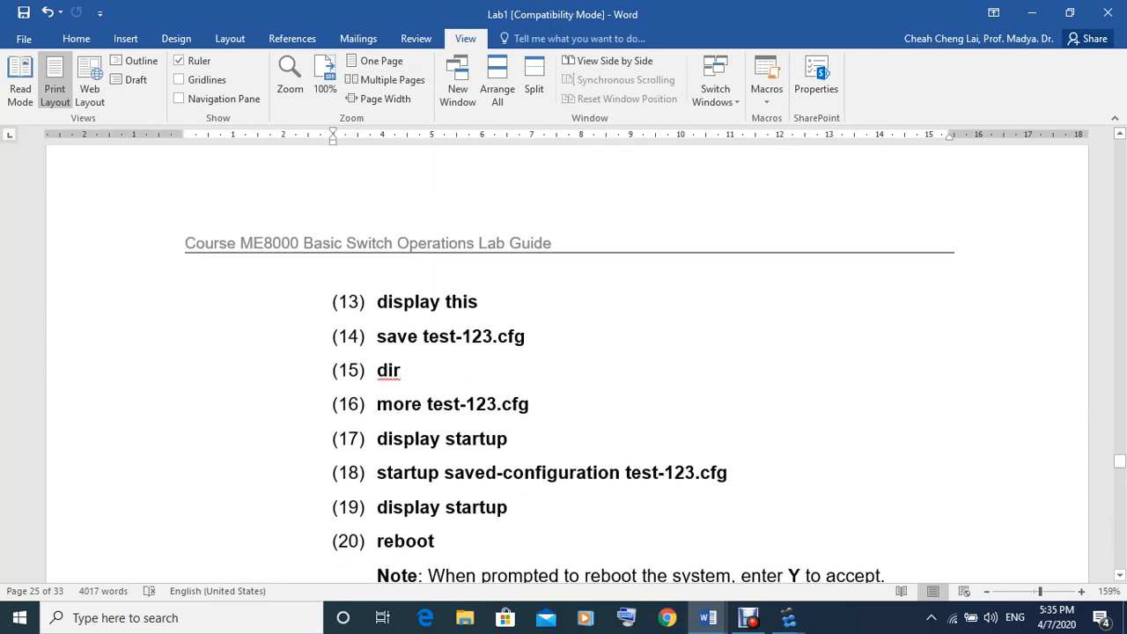
pyautogui.scroll(-8, 567, 363)
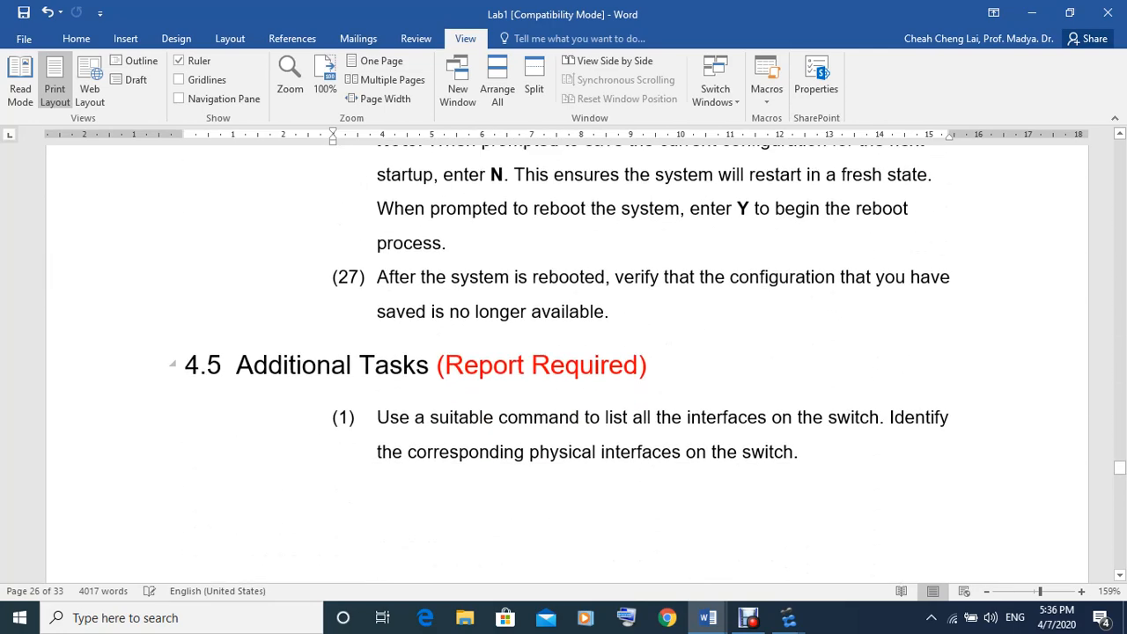
# - Go on to Chapter 5, Layer 2 Switch Basic Operation, and examine its description, the Figure 5-1 topology and the start of Task 5.3
pyautogui.scroll(-7, 566, 364)
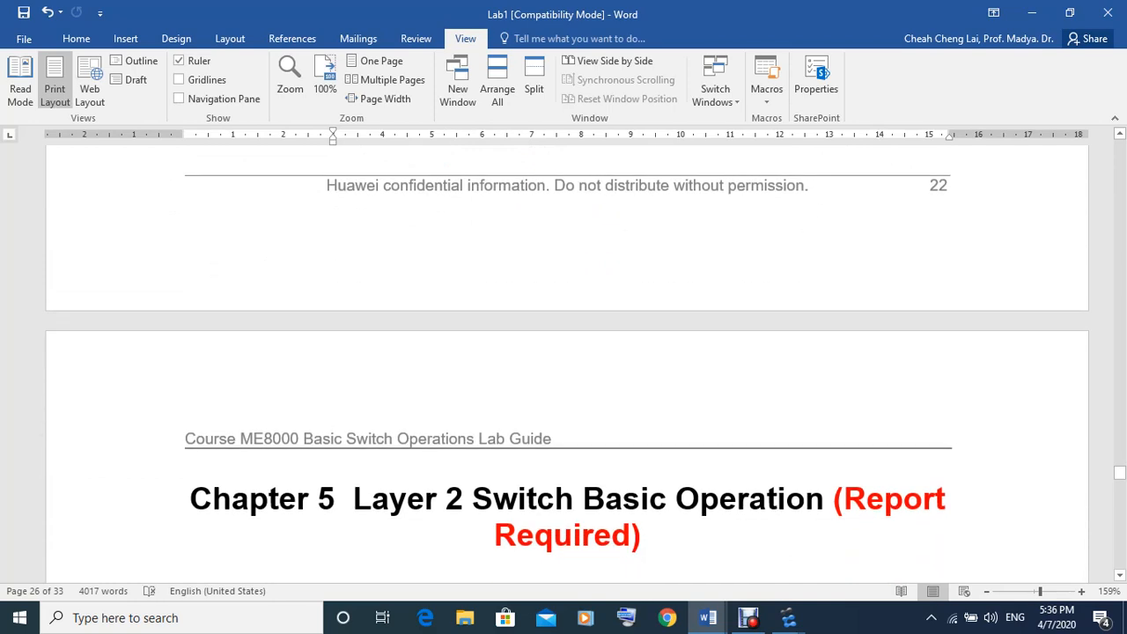
pyautogui.scroll(-6, 564, 361)
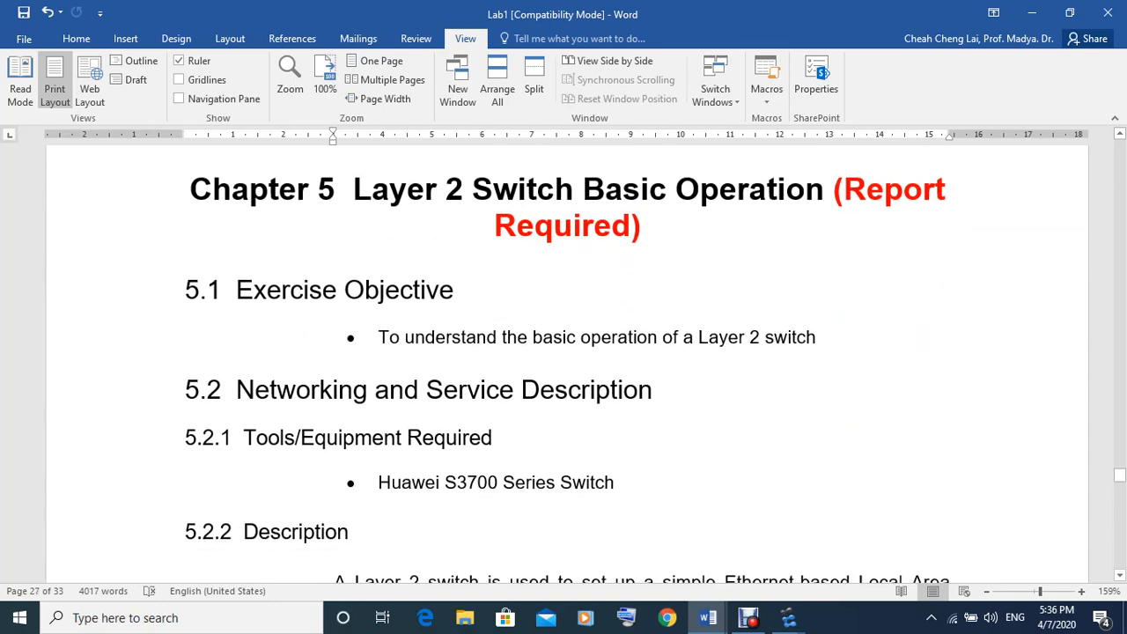
pyautogui.scroll(-3, 564, 361)
pyautogui.scroll(12, 563, 361)
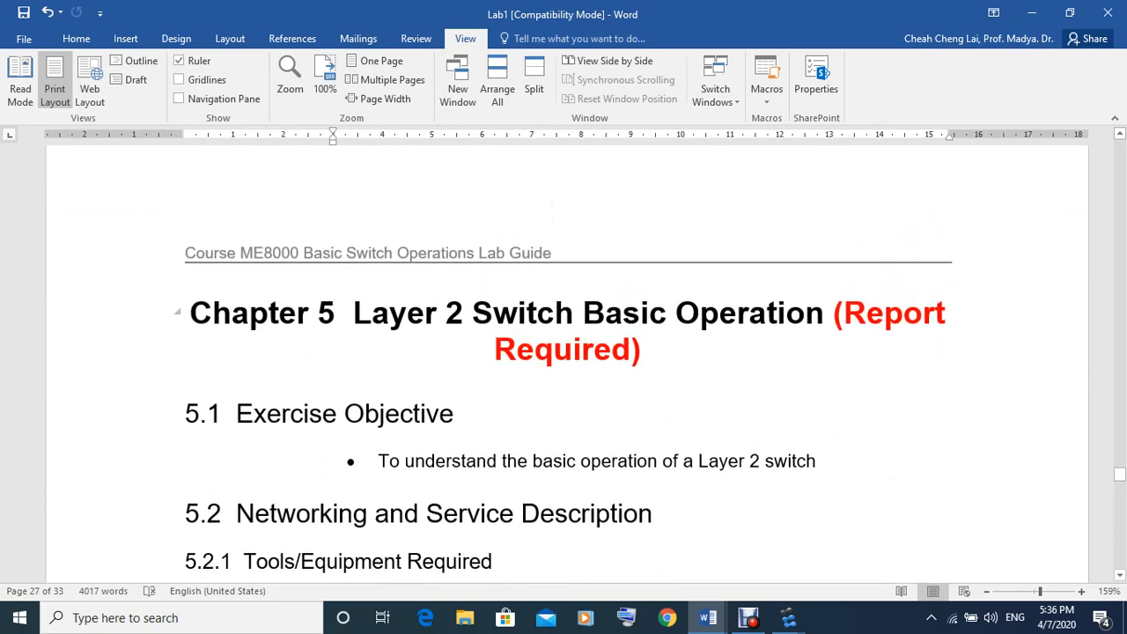
pyautogui.scroll(-14, 563, 361)
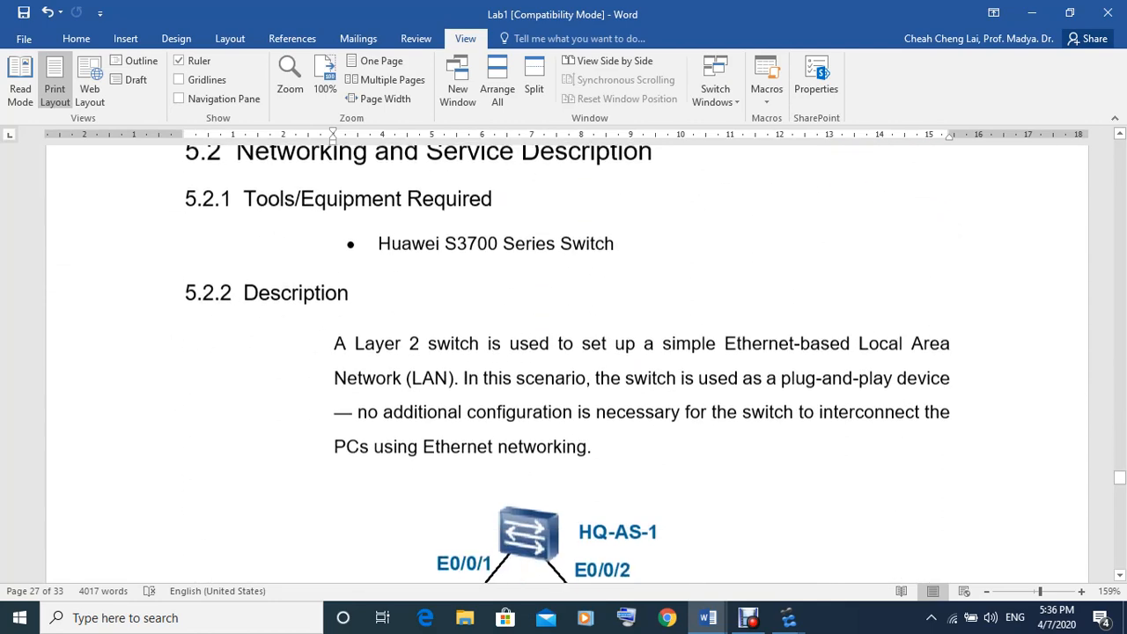
pyautogui.scroll(-3, 564, 361)
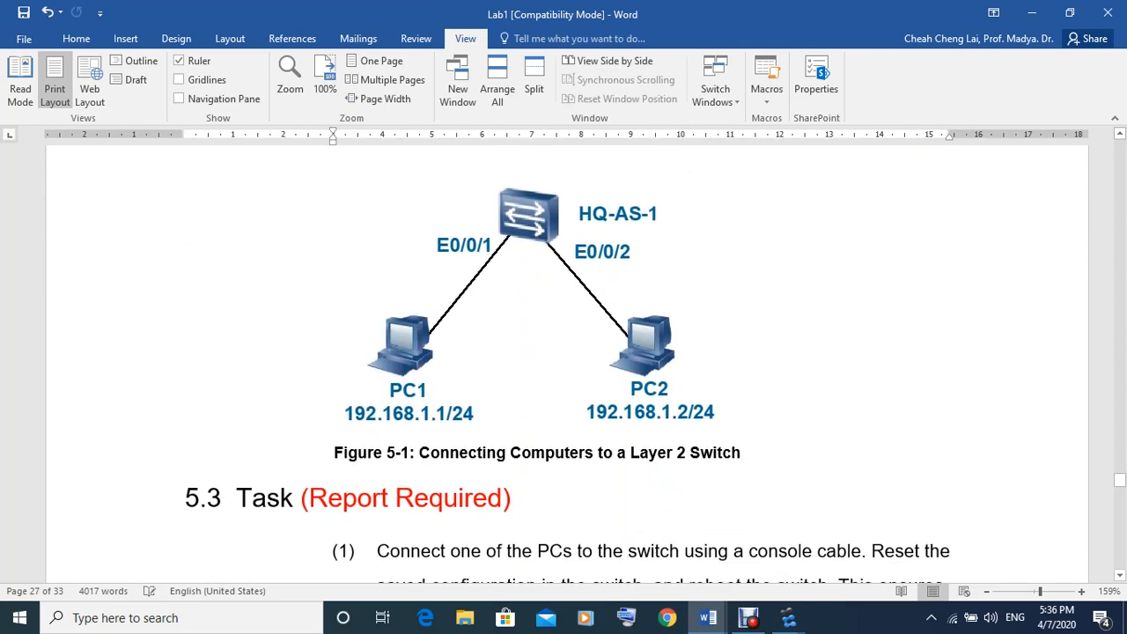
# - Switch to the eNSP topology window and move switch LSW1 toward the upper middle of the canvas
pyautogui.click(788, 617)
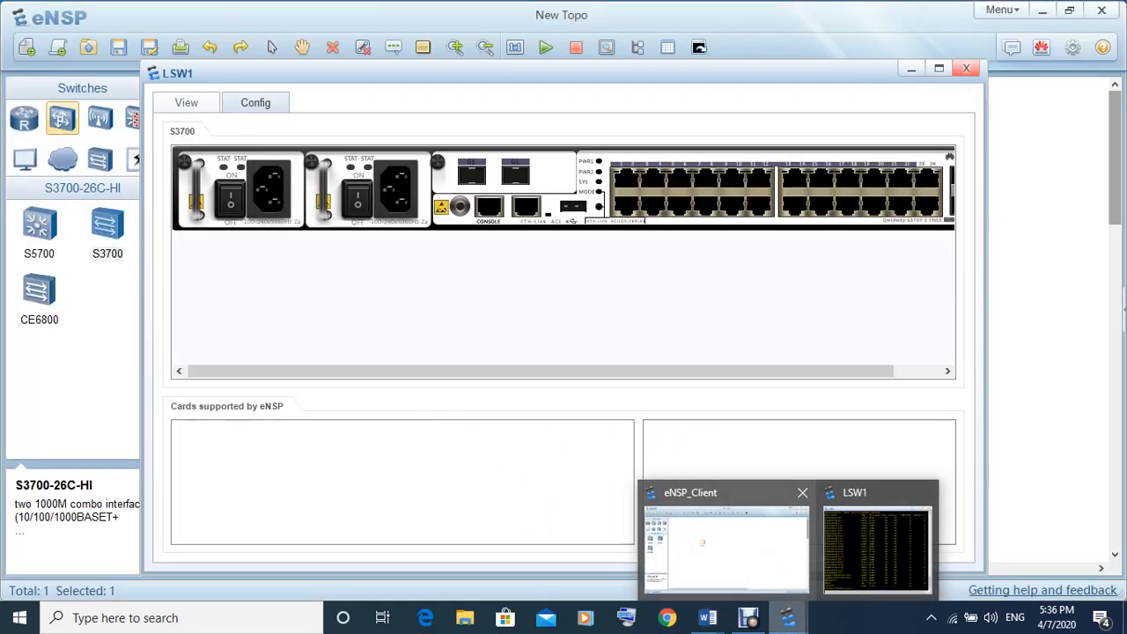
pyautogui.click(727, 548)
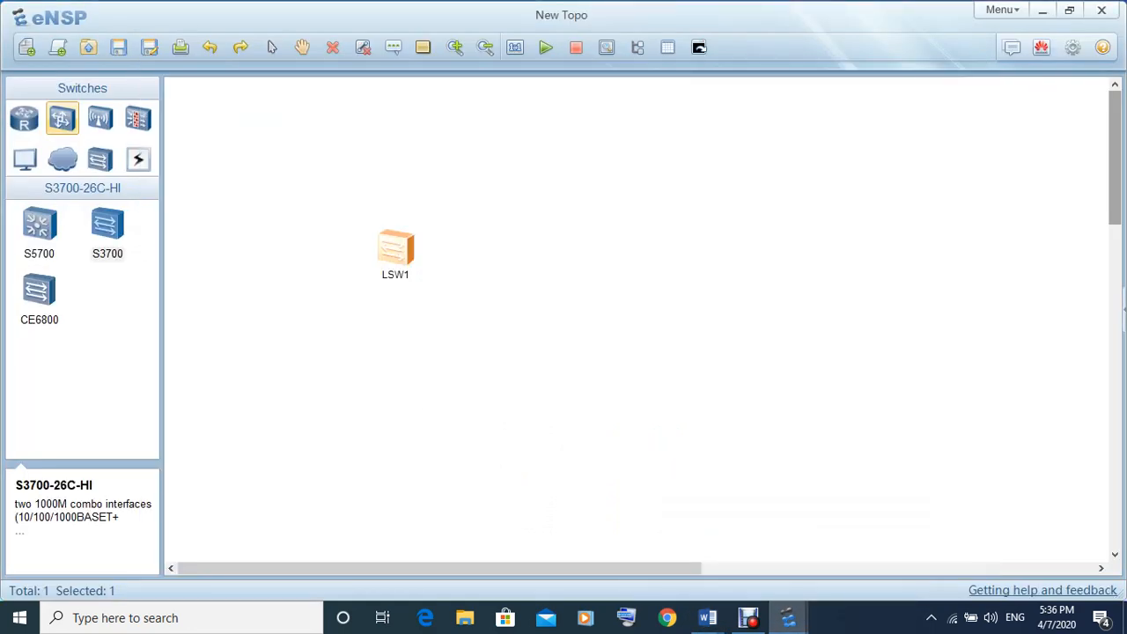
pyautogui.moveTo(396, 249); pyautogui.dragTo(551, 217)
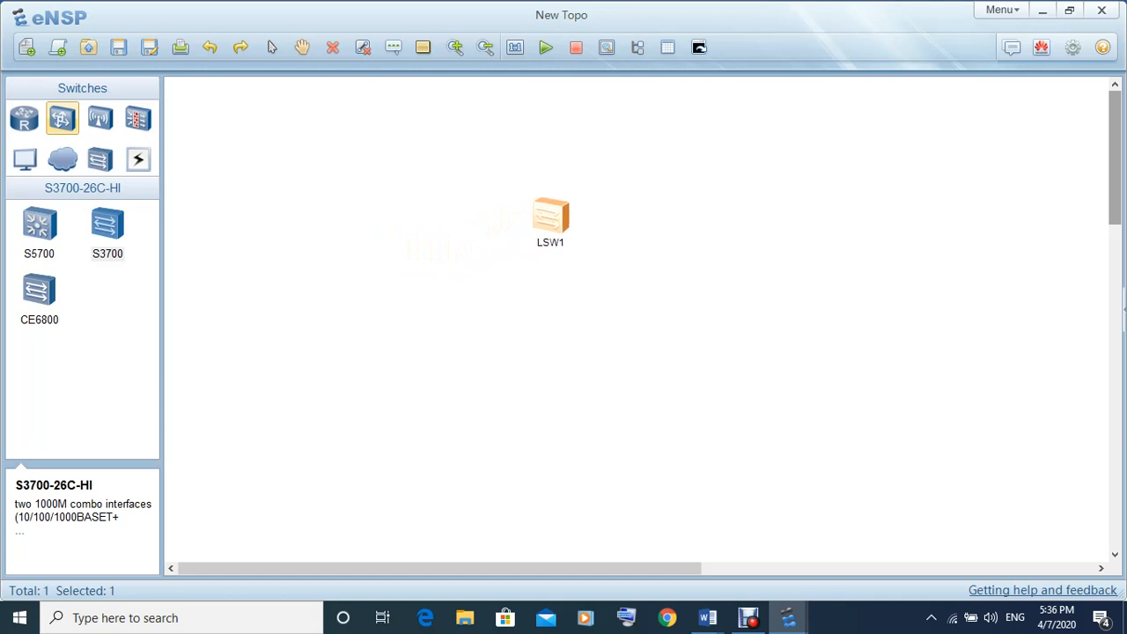
# - Add two PC end devices below switch LSW1, one on its lower left and one on its lower right
pyautogui.click(25, 160)
pyautogui.click(39, 224)
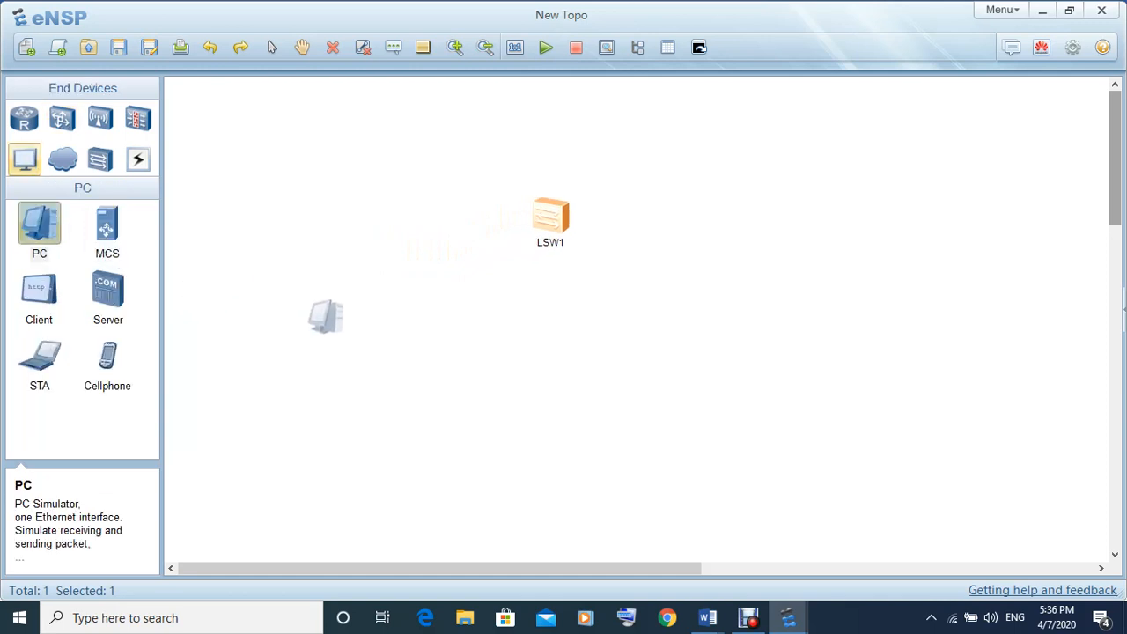
pyautogui.click(470, 324)
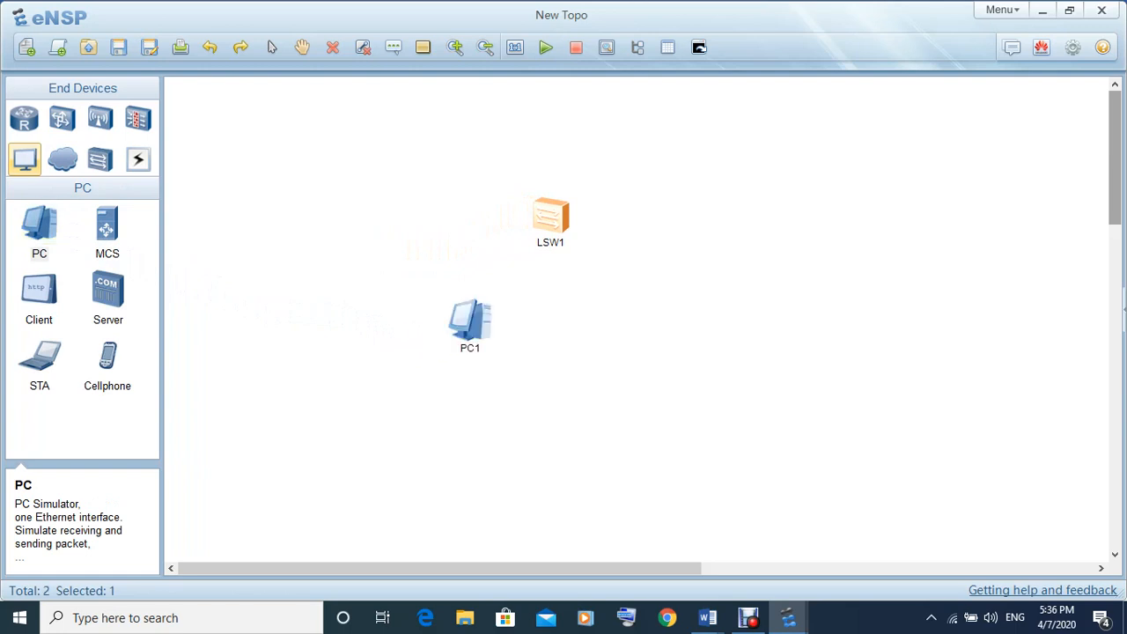
pyautogui.click(40, 224)
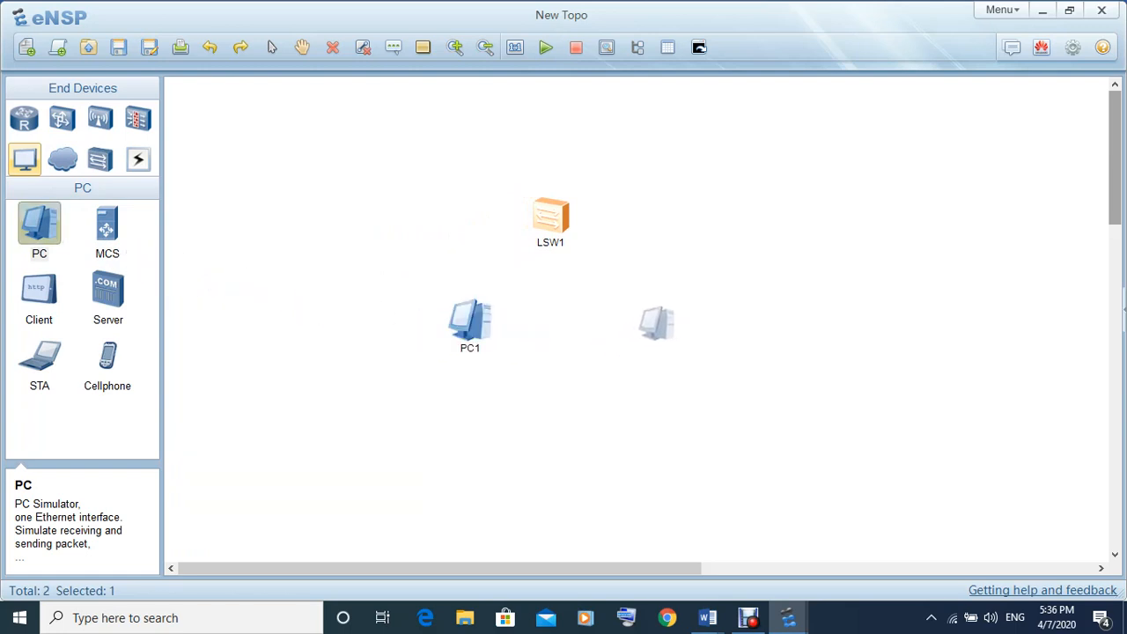
pyautogui.click(651, 324)
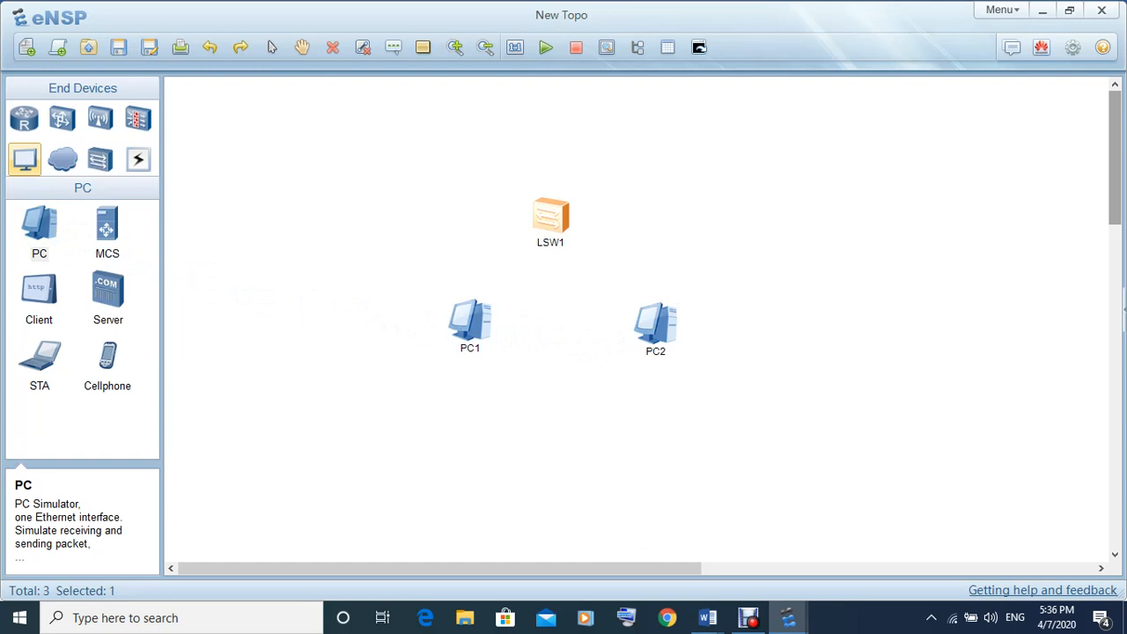
# - Link PC1 and PC2 to switch LSW1 with Auto connections, cabling PC1 first
pyautogui.click(138, 159)
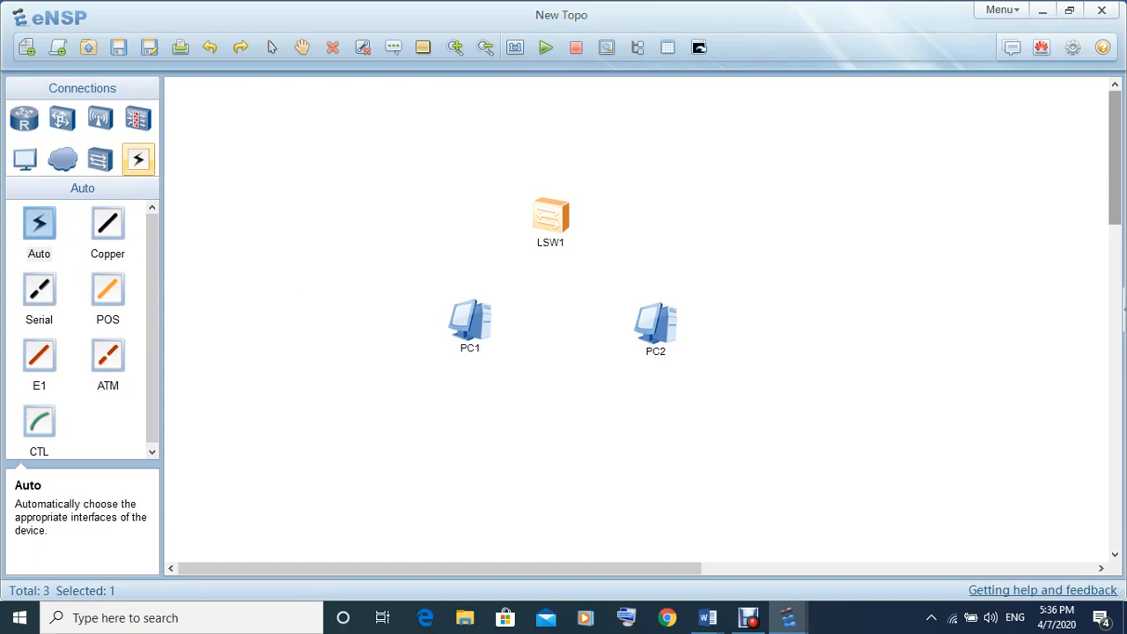
pyautogui.click(40, 224)
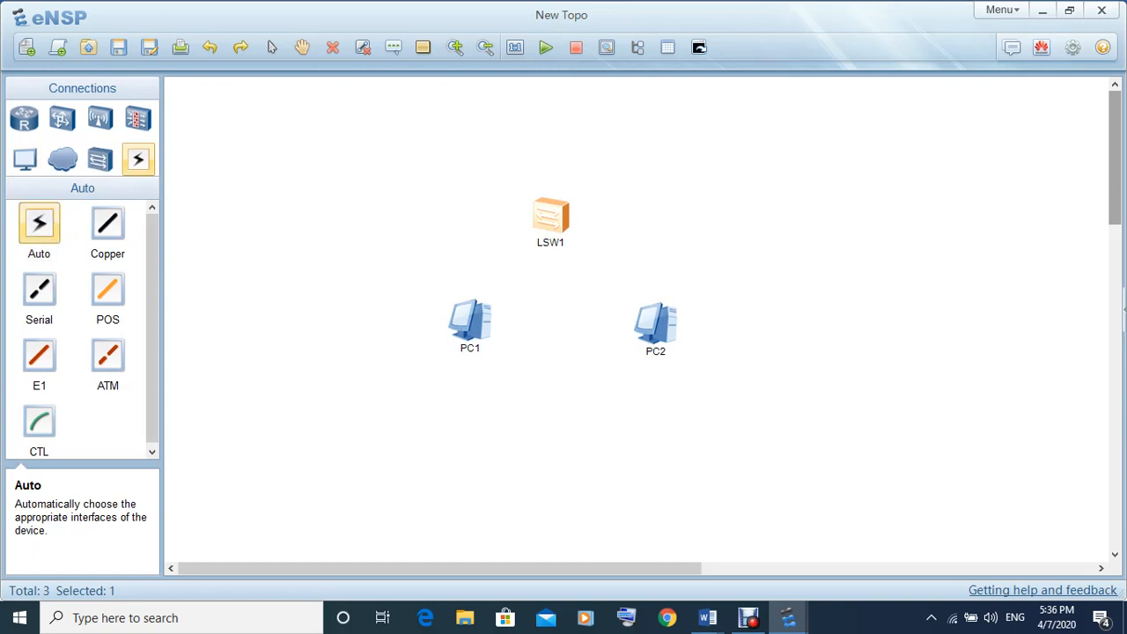
pyautogui.click(469, 323)
pyautogui.click(549, 218)
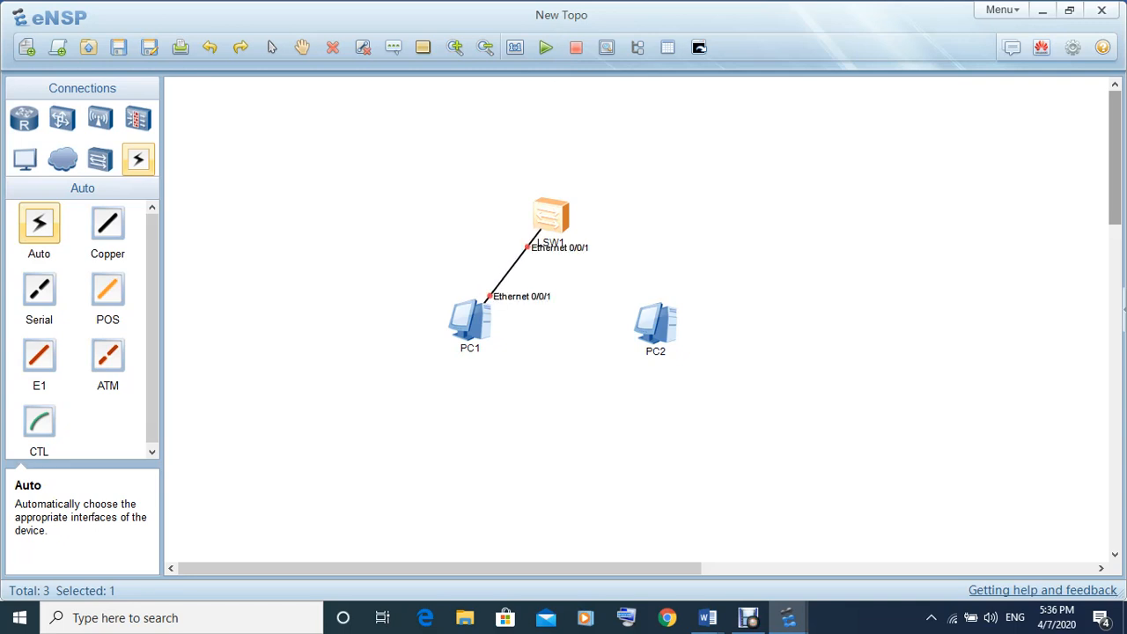
pyautogui.click(655, 324)
pyautogui.click(552, 216)
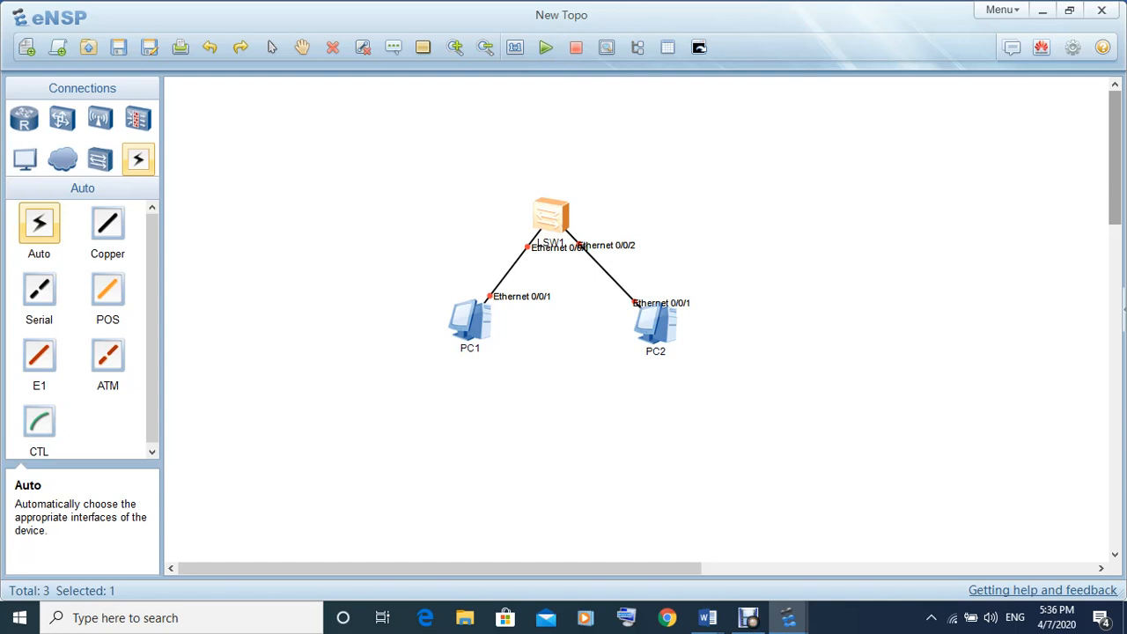
pyautogui.press('Escape')
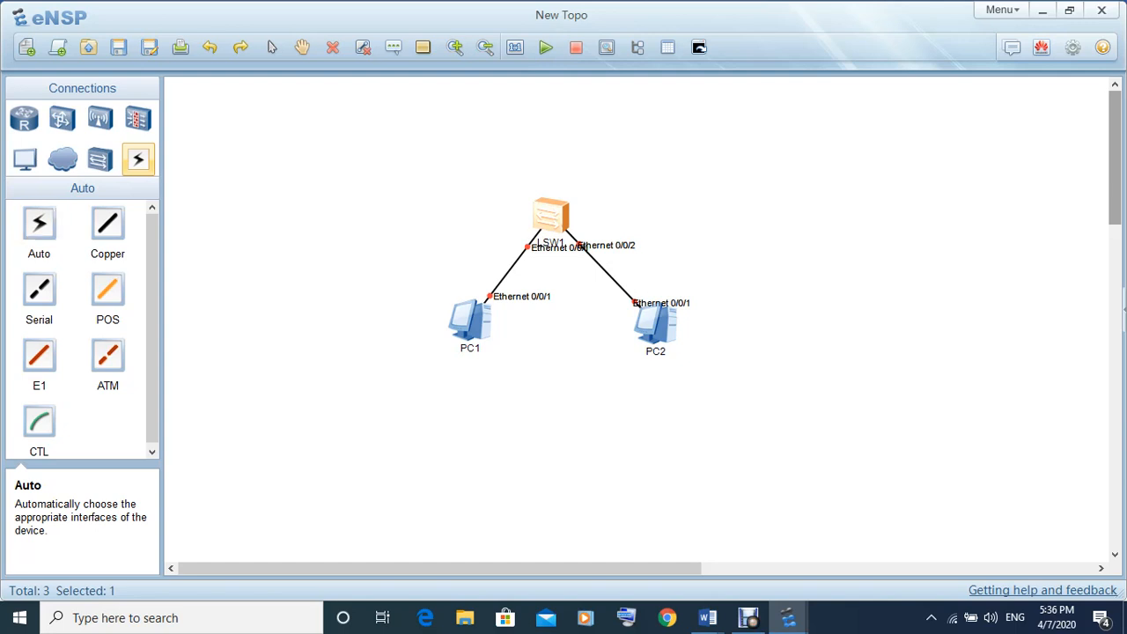
# - Start both end devices, PC1 and PC2, in the topology
pyautogui.rightClick(483, 316)
pyautogui.click(507, 327)
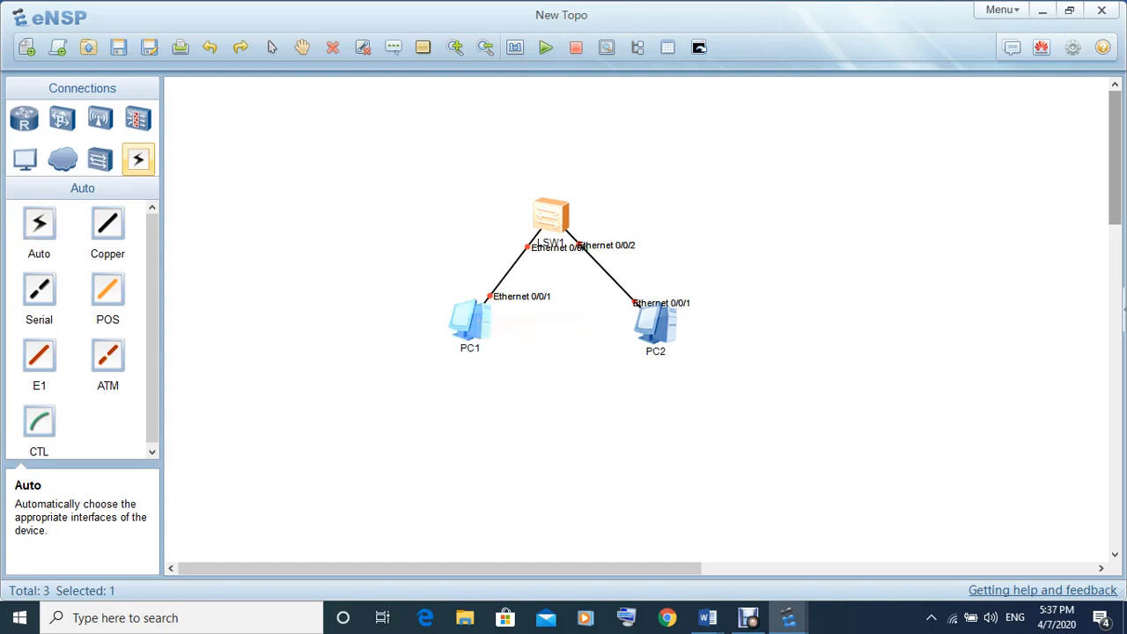
pyautogui.rightClick(652, 319)
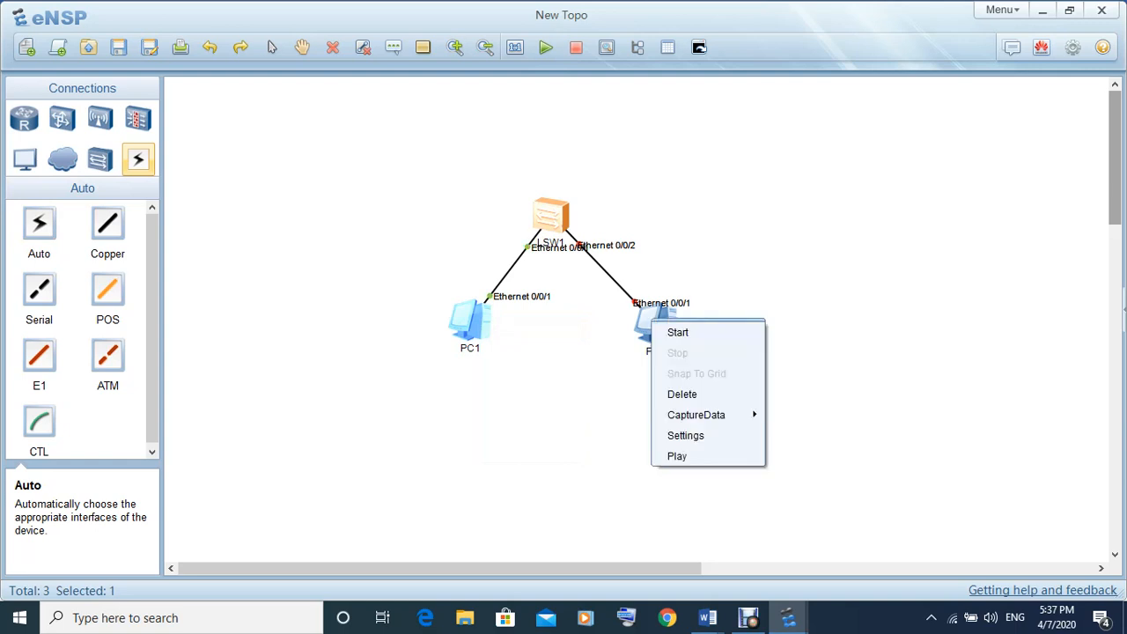
pyautogui.click(671, 332)
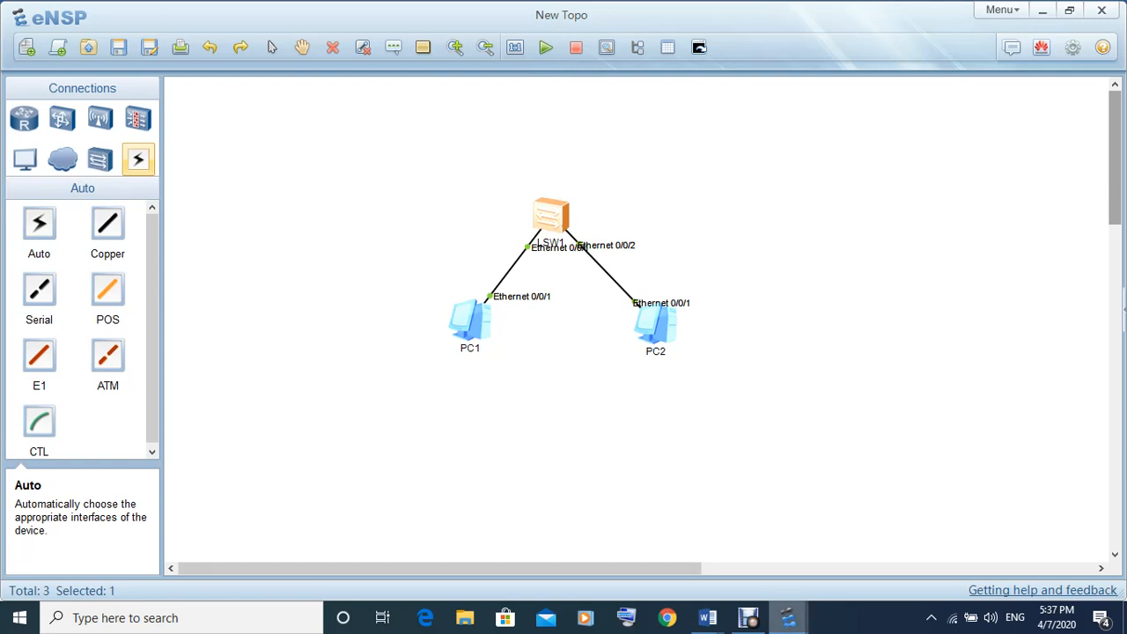
# - Open PC1's configuration window, examine its basic IP settings and command line, and close it without changes
pyautogui.moveTo(788, 617)
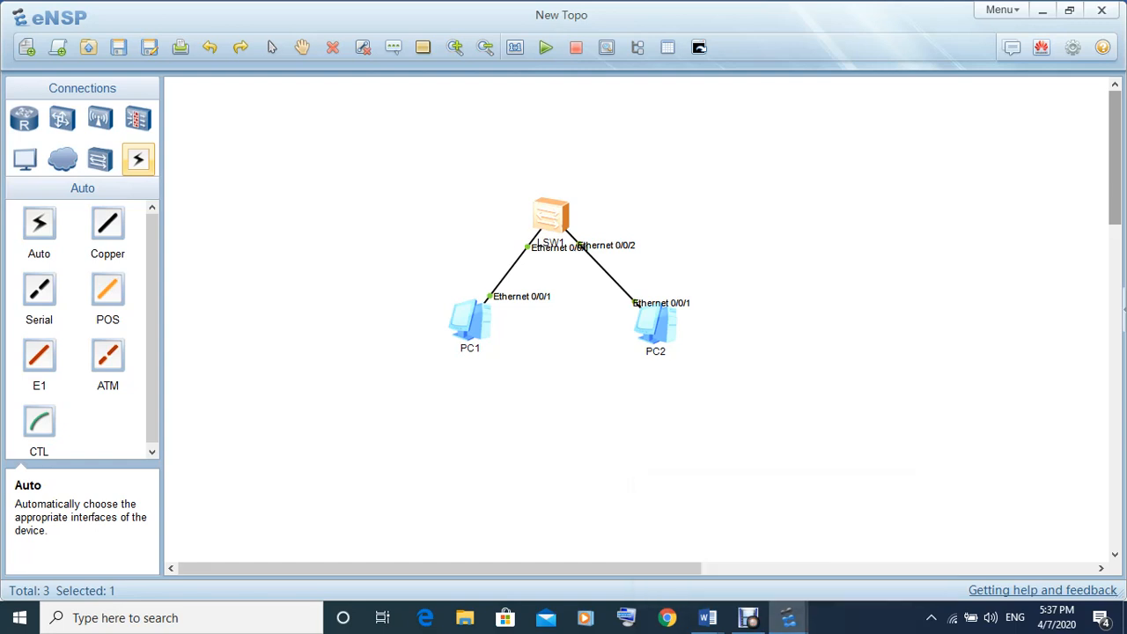
pyautogui.doubleClick(469, 320)
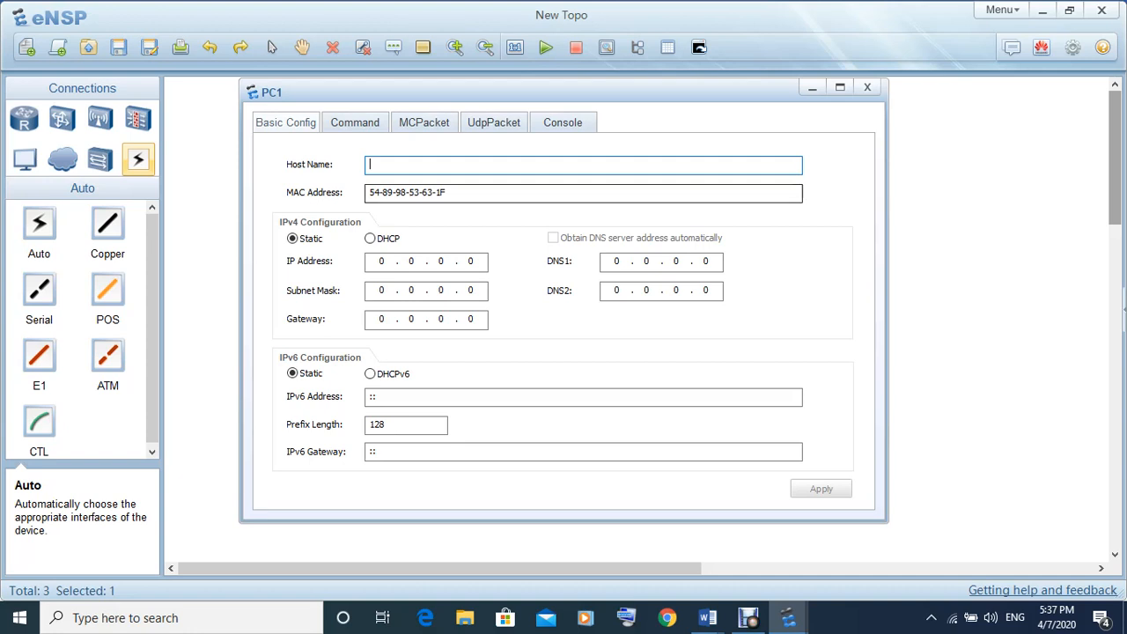
pyautogui.click(355, 122)
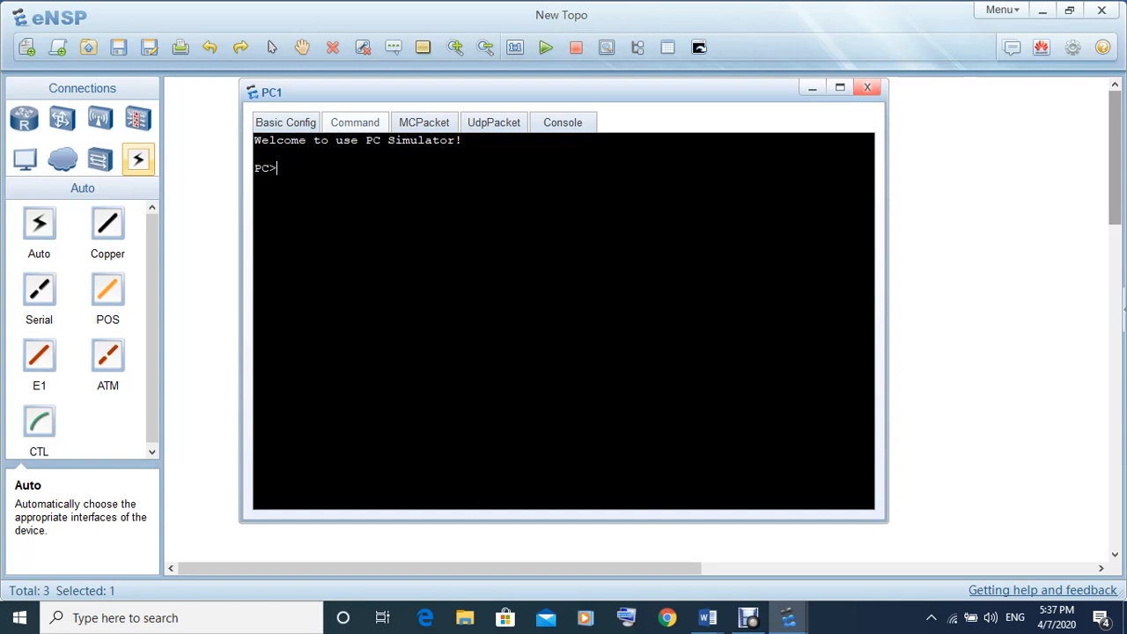
pyautogui.hotkey('alt', 'F4')
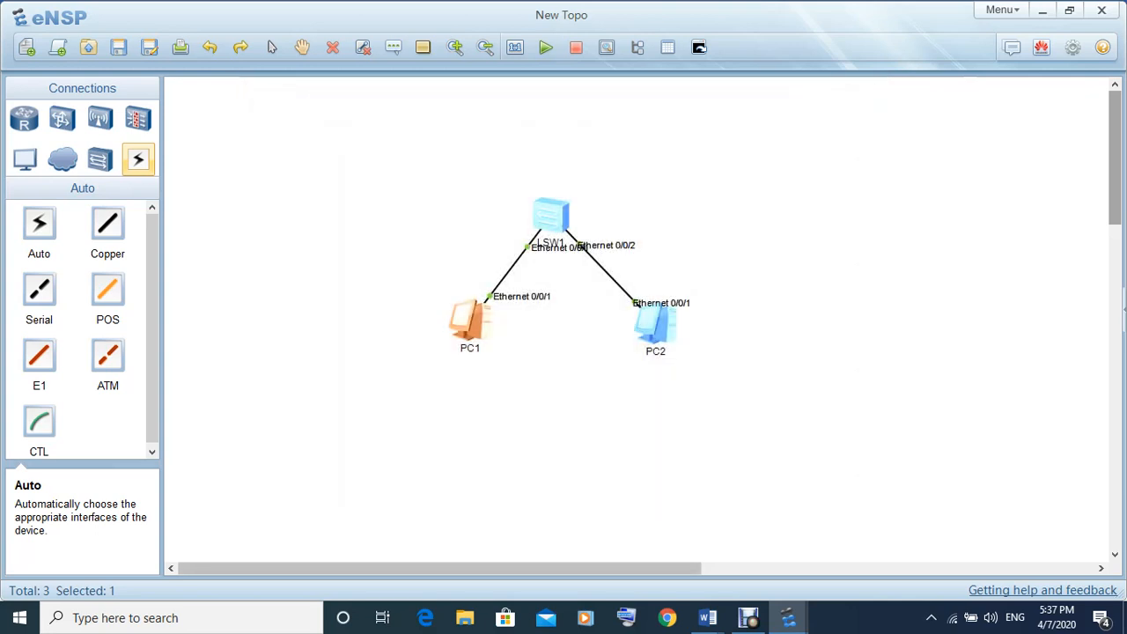
# - Close eNSP without saving the new topology
pyautogui.moveTo(787, 617)
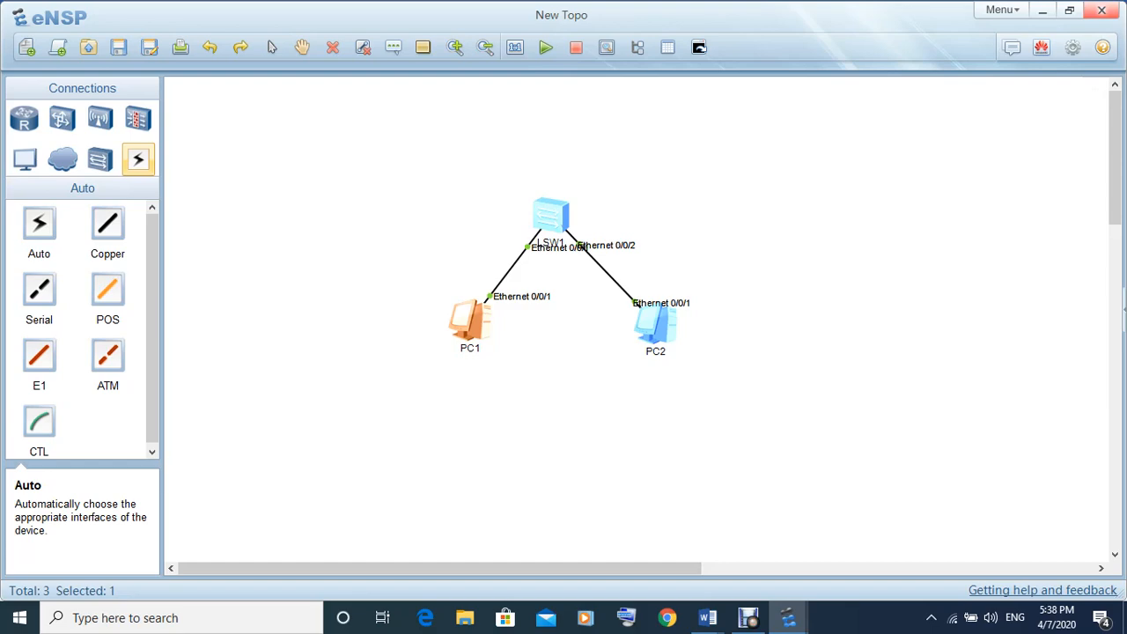
pyautogui.click(1102, 9)
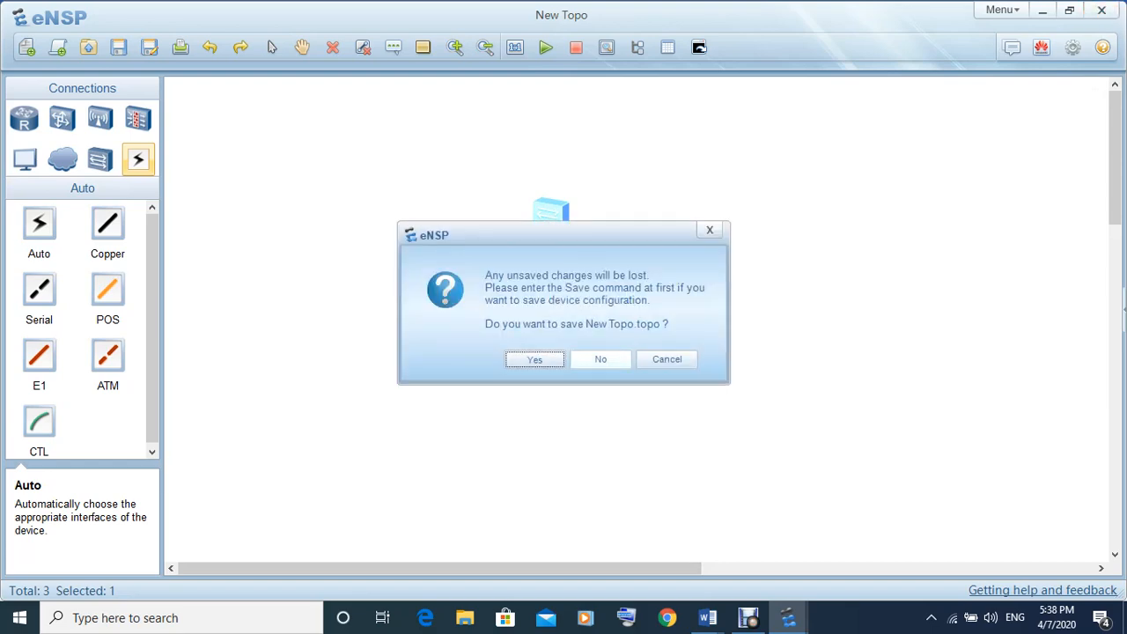
pyautogui.click(600, 359)
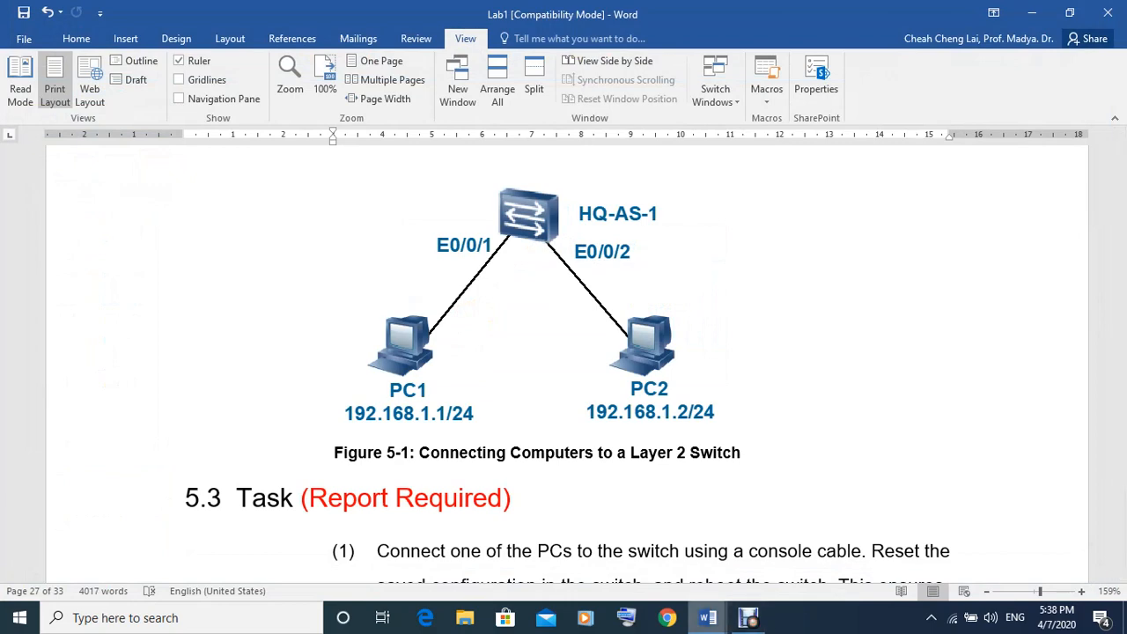
# - Switch to the Lab2 document in Word and examine which chapters in the table of contents require a report
pyautogui.moveTo(708, 617)
pyautogui.click(798, 546)
pyautogui.scroll(3, 563, 352)
pyautogui.scroll(-3, 564, 352)
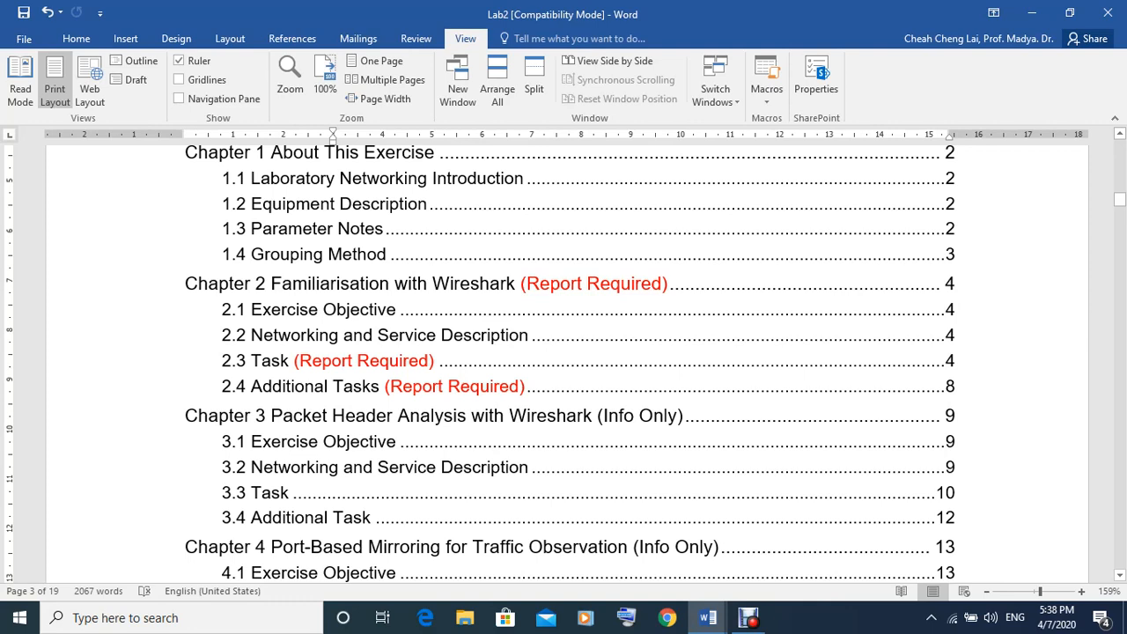
pyautogui.scroll(-1, 564, 361)
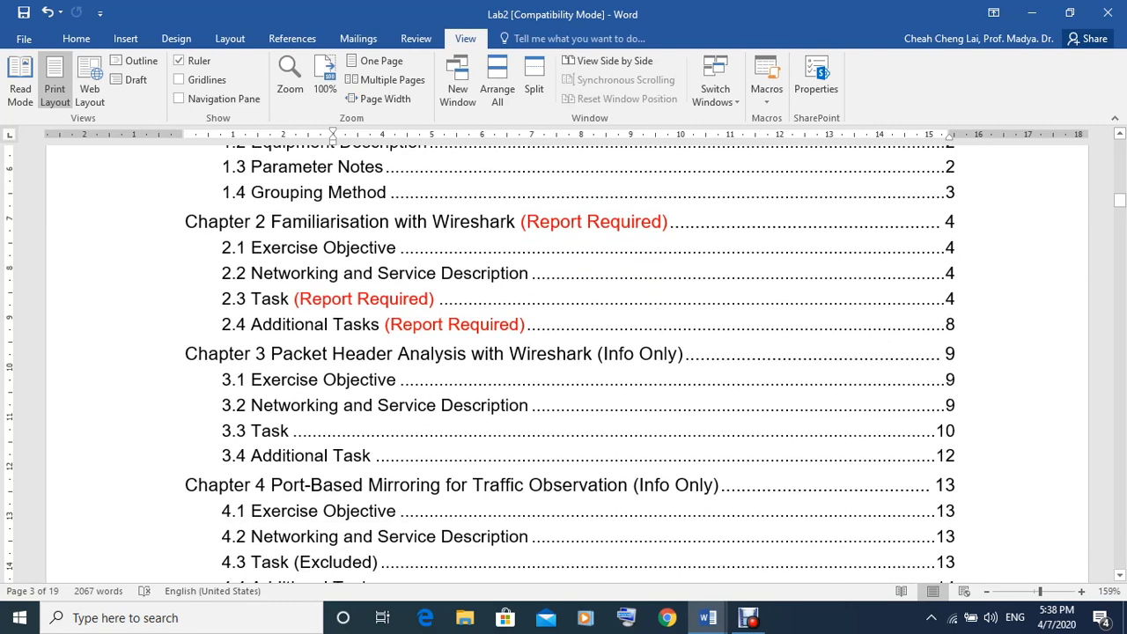
pyautogui.scroll(-2, 563, 361)
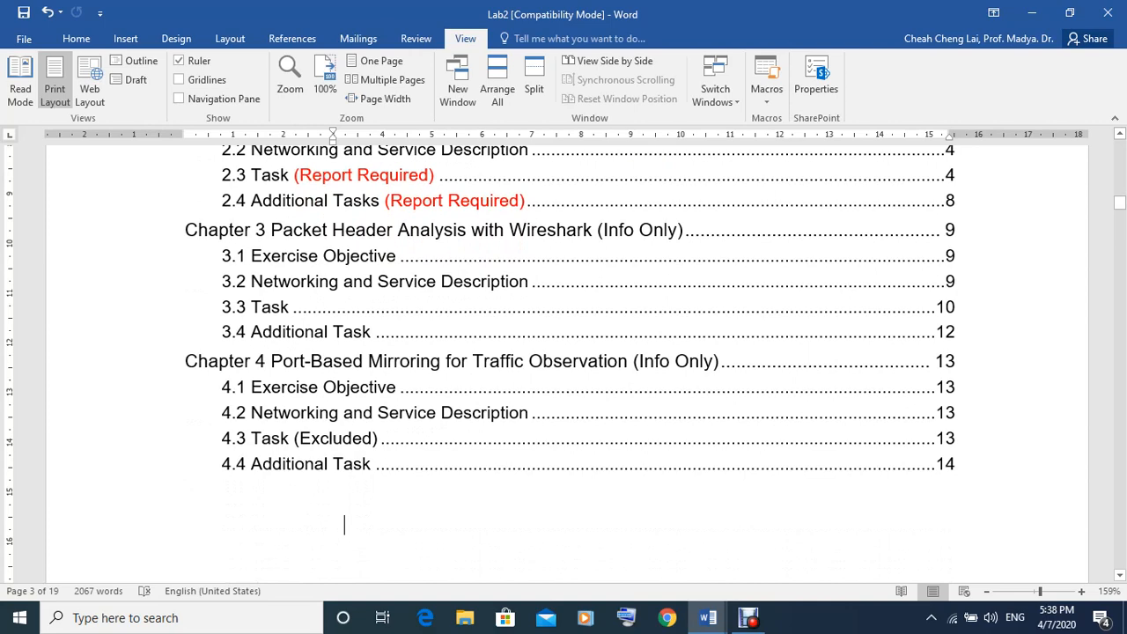
pyautogui.scroll(1, 563, 353)
pyautogui.scroll(2, 344, 529)
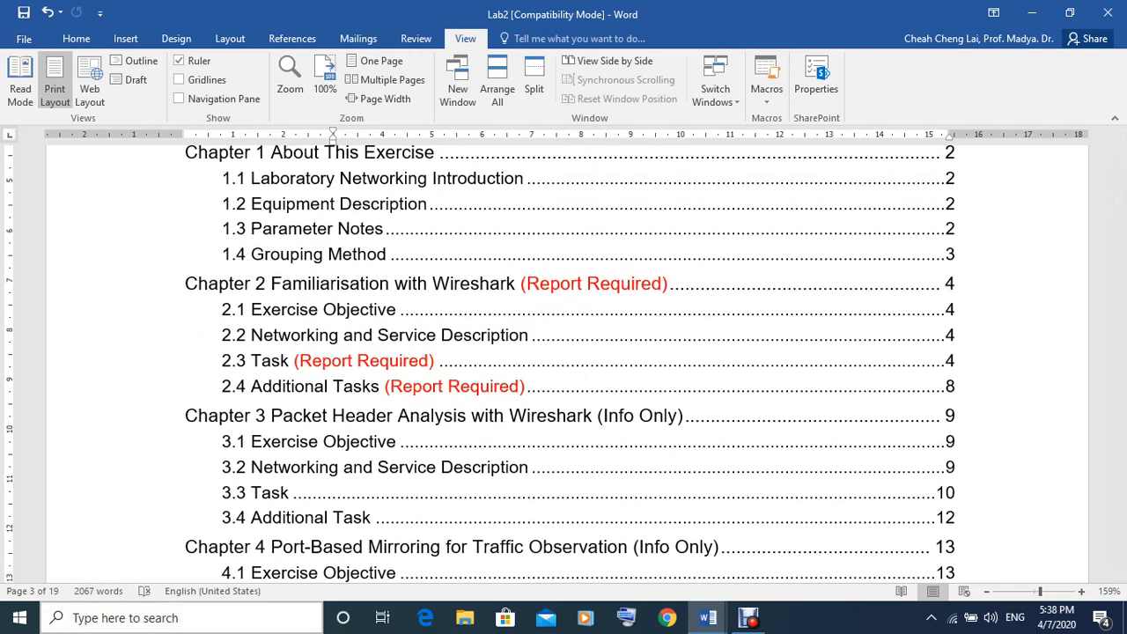
# - Search Windows for "wire" and launch Wireshark
pyautogui.click(120, 618)
pyautogui.write('w')
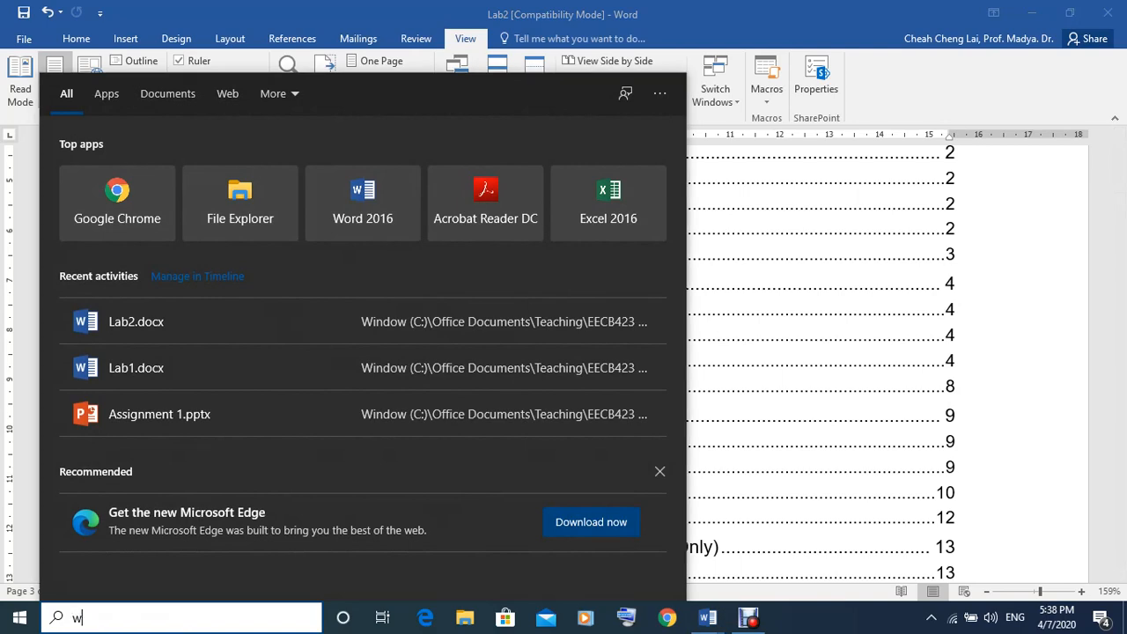
pyautogui.write('ire')
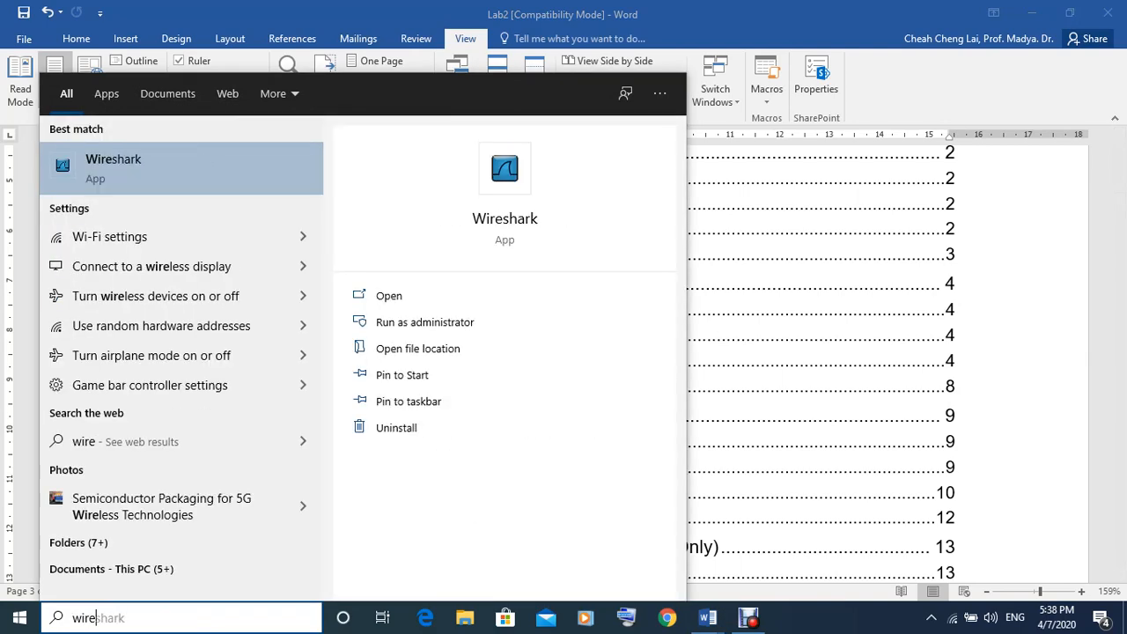
pyautogui.click(132, 168)
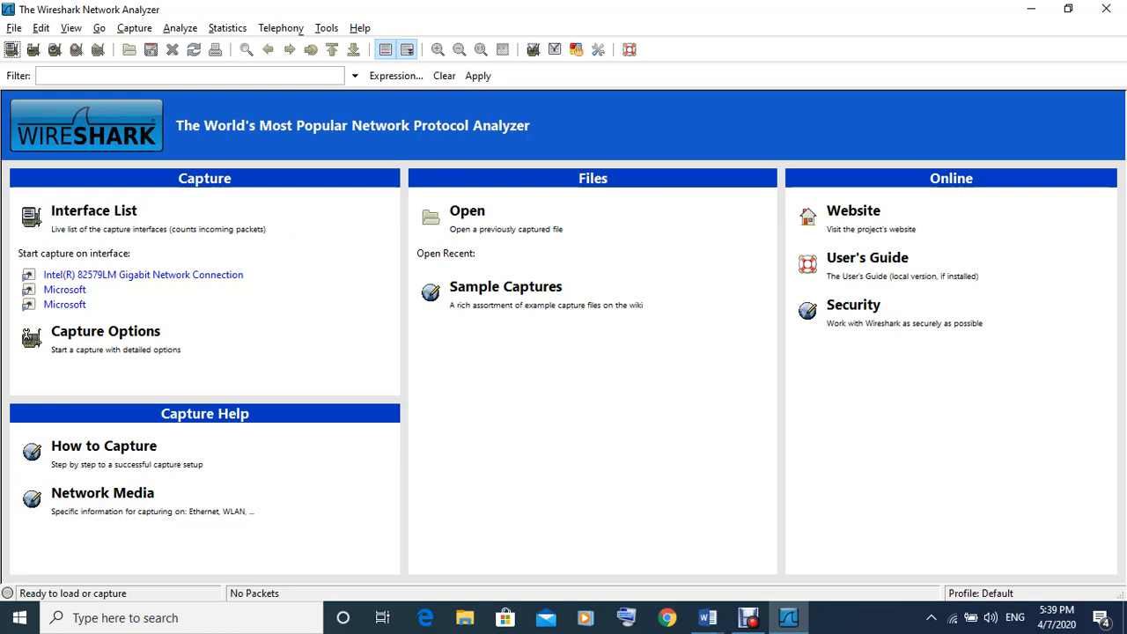
# - Bring up the list of capture interfaces and start a live capture on the second Microsoft interface
pyautogui.click(134, 28)
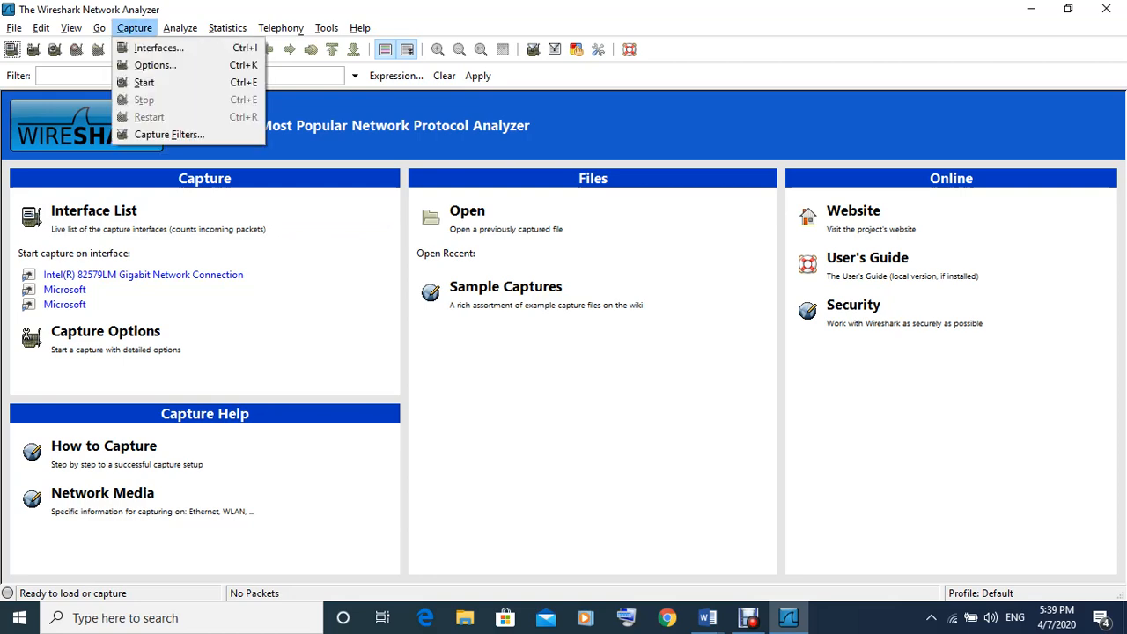
pyautogui.click(160, 49)
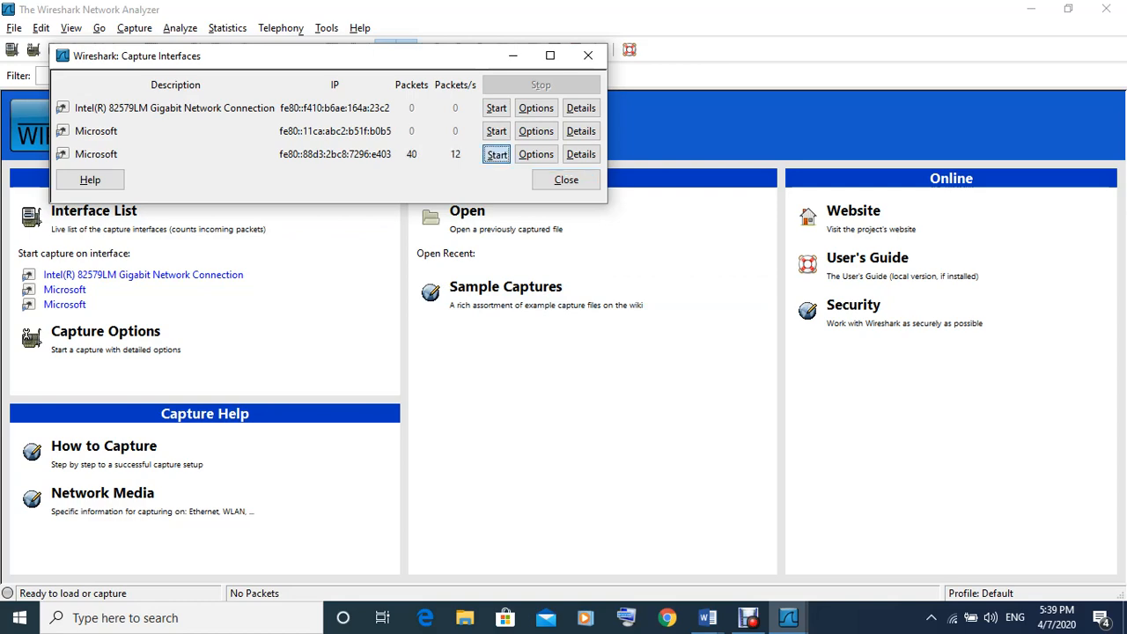
pyautogui.click(496, 154)
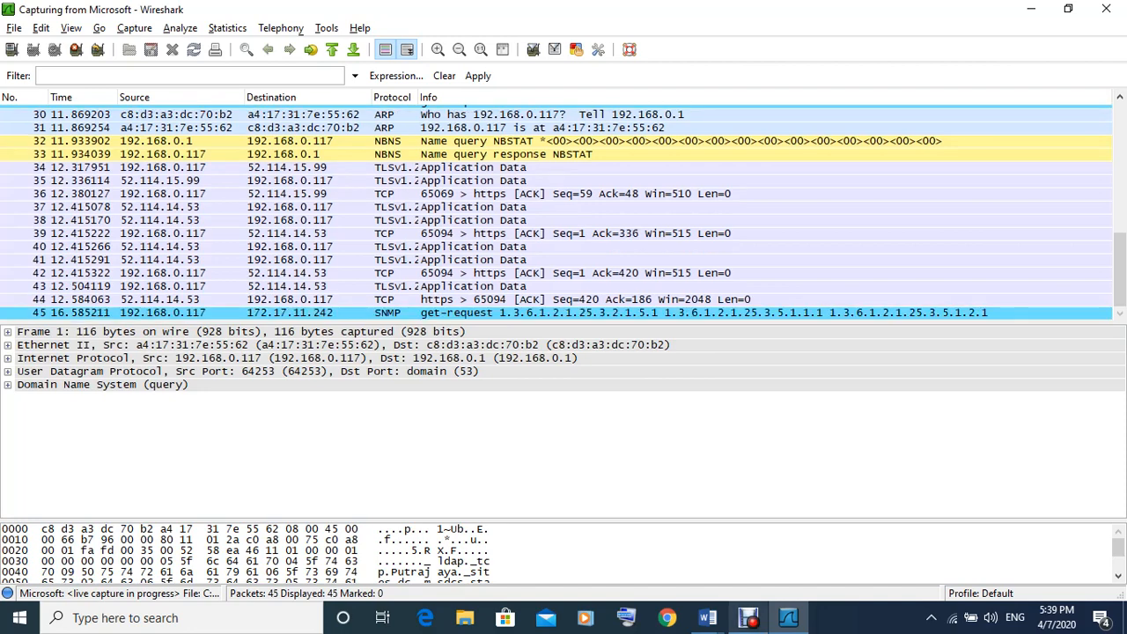
pyautogui.click(748, 617)
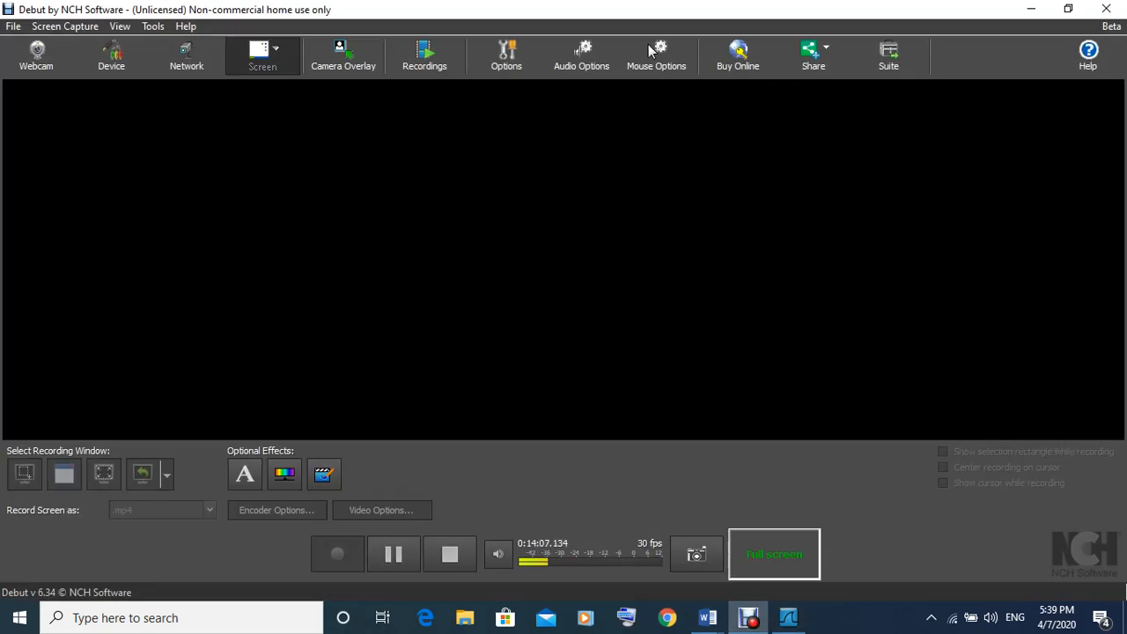